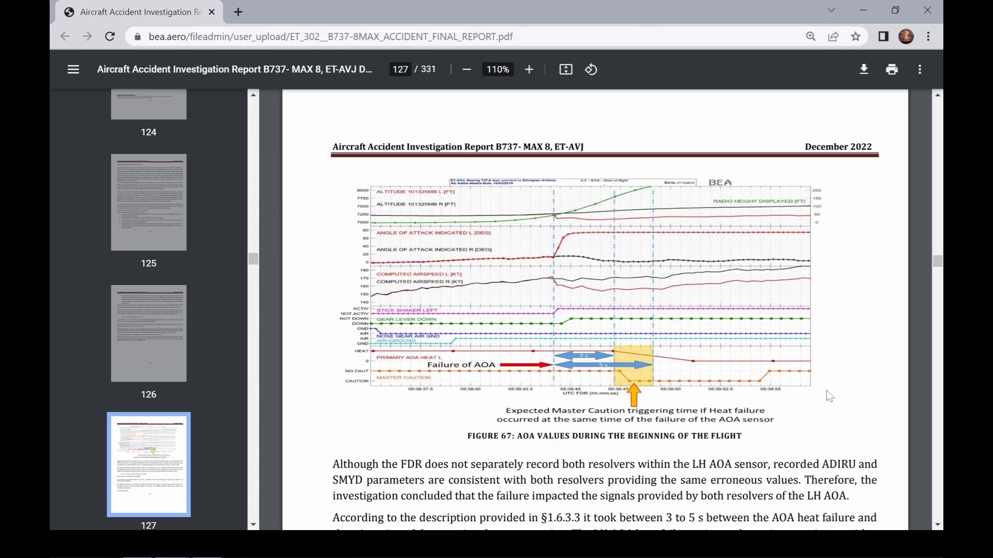
- Look through the flight data charts on pages 127 to 130 of the B737 MAX 8 accident investigation report
scroll(848, 312, "down", 15)
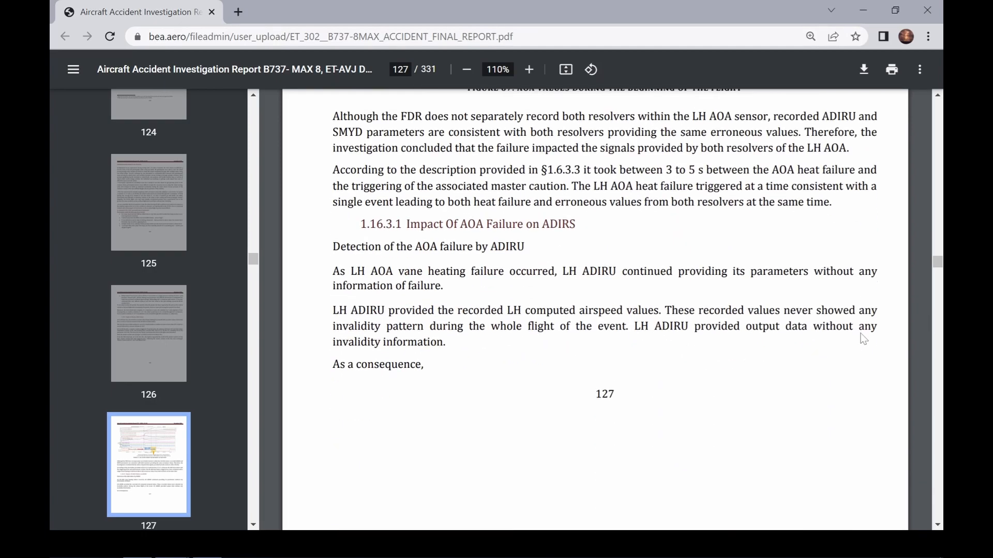
scroll(847, 316, "down", 3)
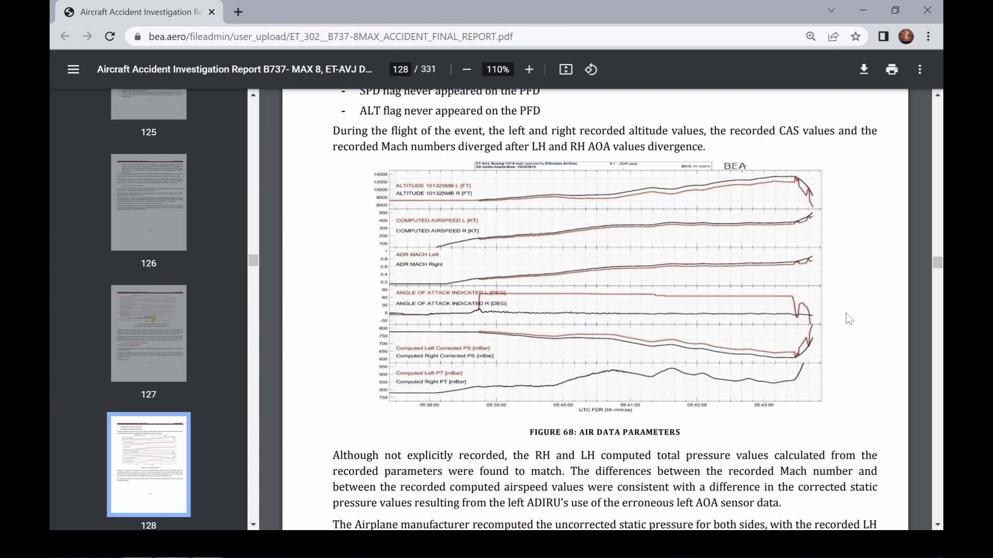
scroll(849, 318, "down", 20)
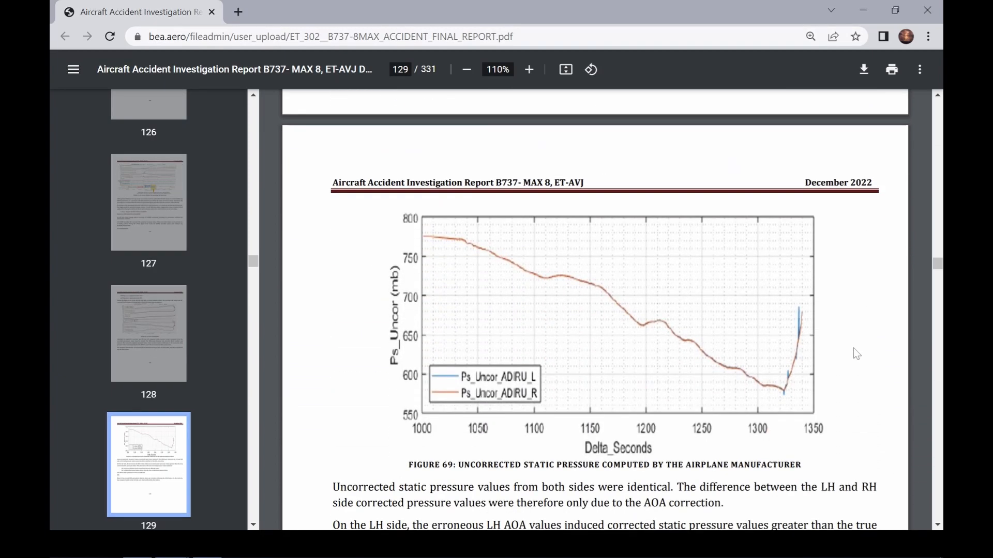
scroll(853, 349, "down", 12)
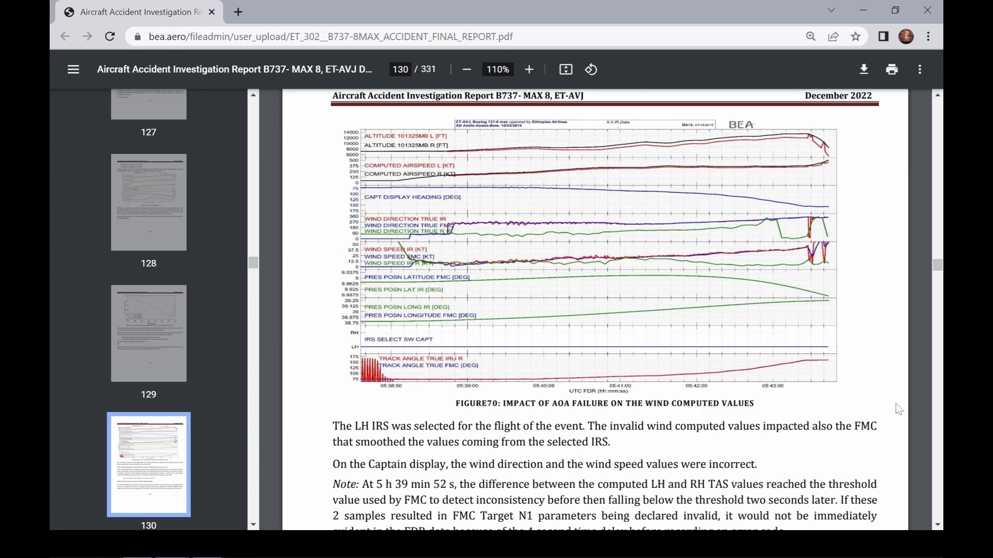
key("alt+Tab")
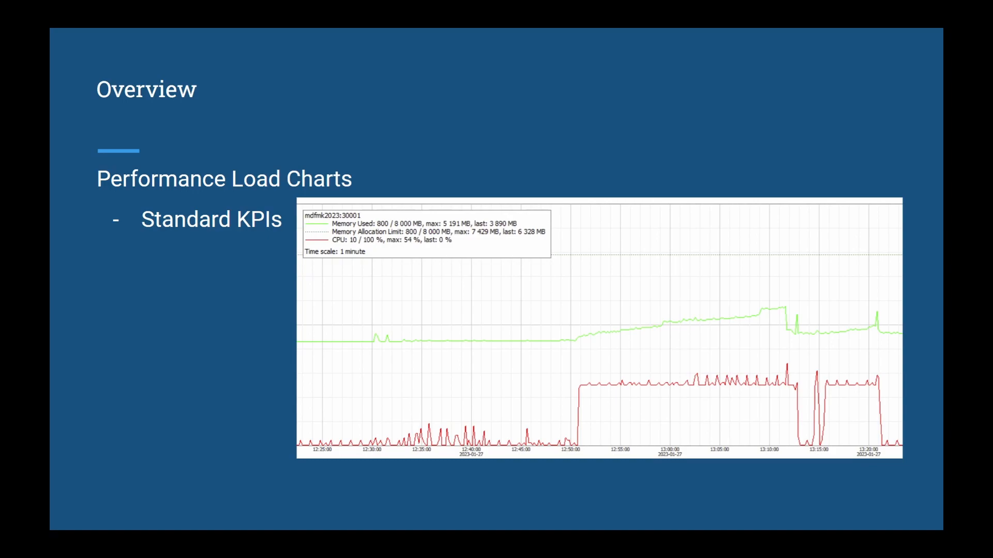
- Review the blog post on monitoring table size in SAP HANA, including its SQL queries and custom KPI definition
key("Right")
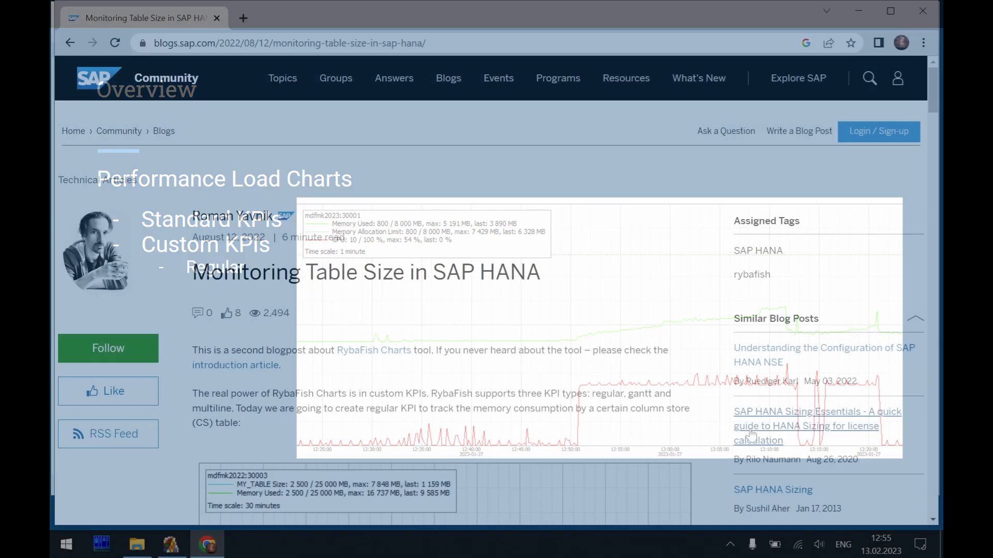
scroll(728, 384, "down", 3)
scroll(728, 384, "down", 15)
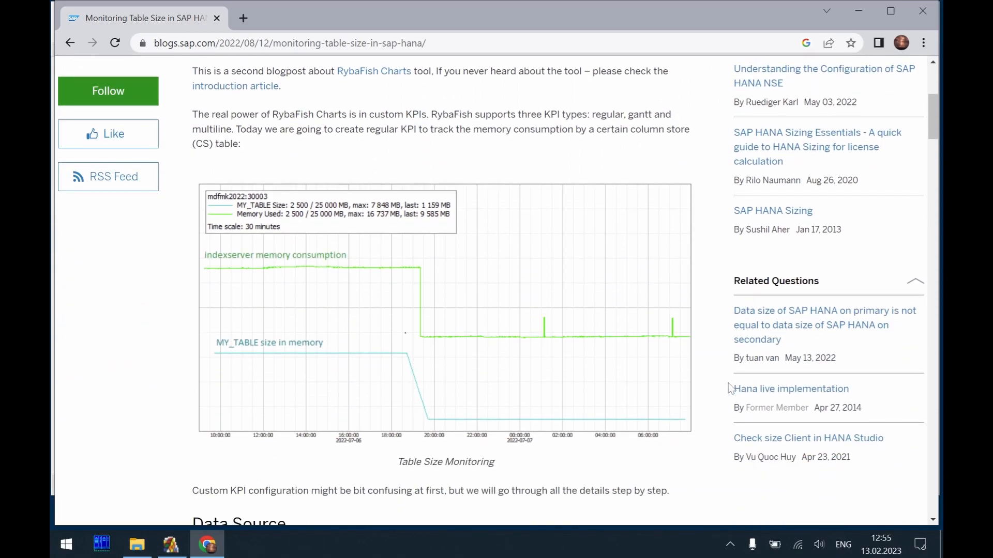
scroll(731, 388, "down", 15)
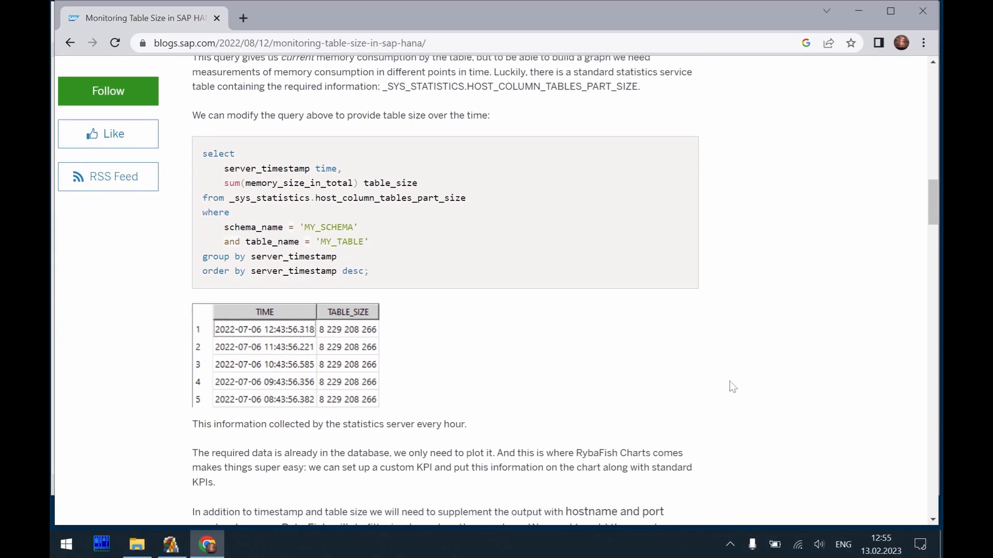
scroll(731, 380, "down", 15)
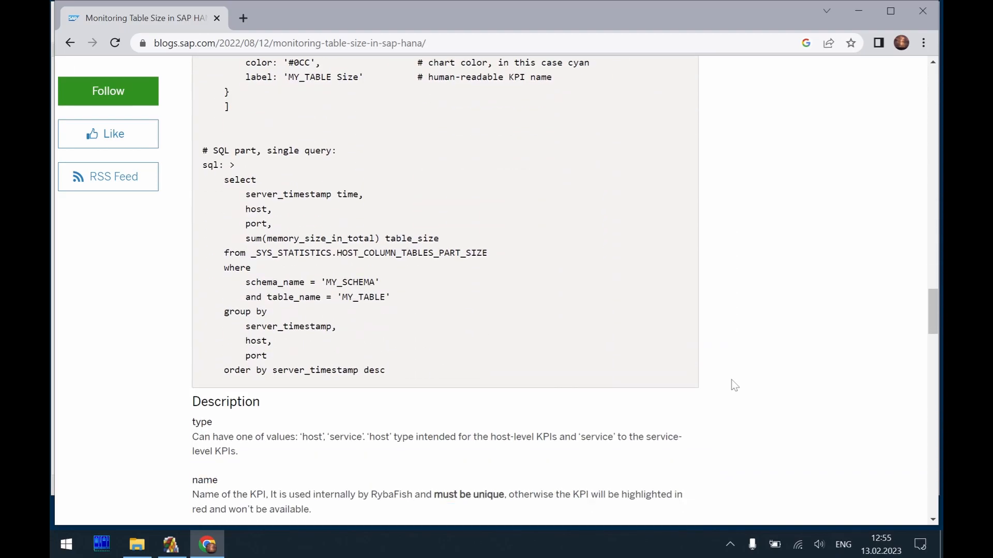
scroll(743, 382, "down", 15)
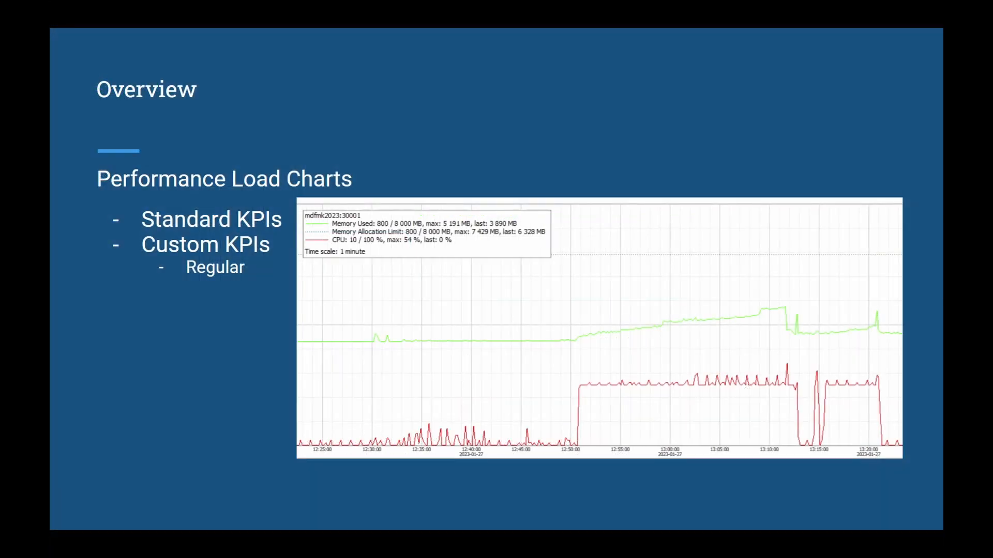
key("Right")
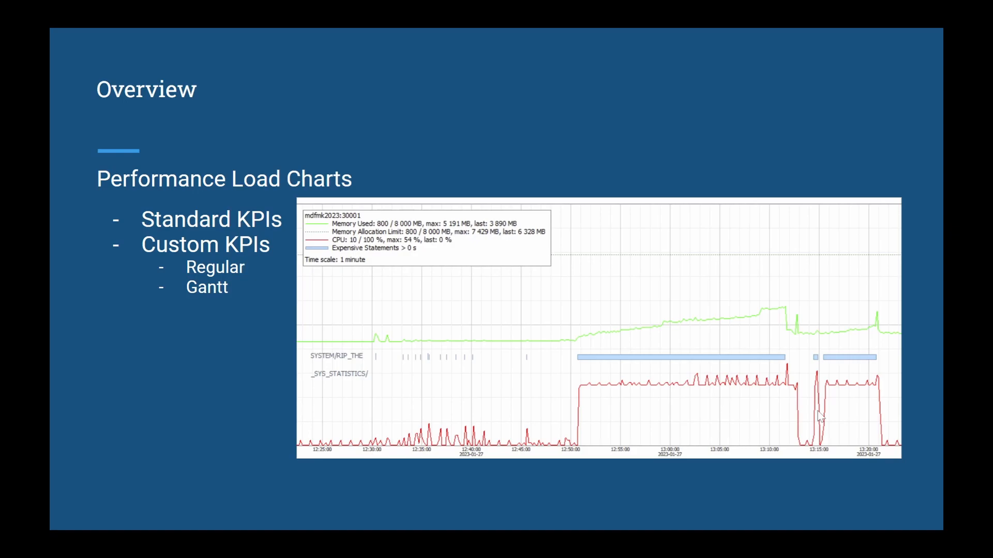
key("Right")
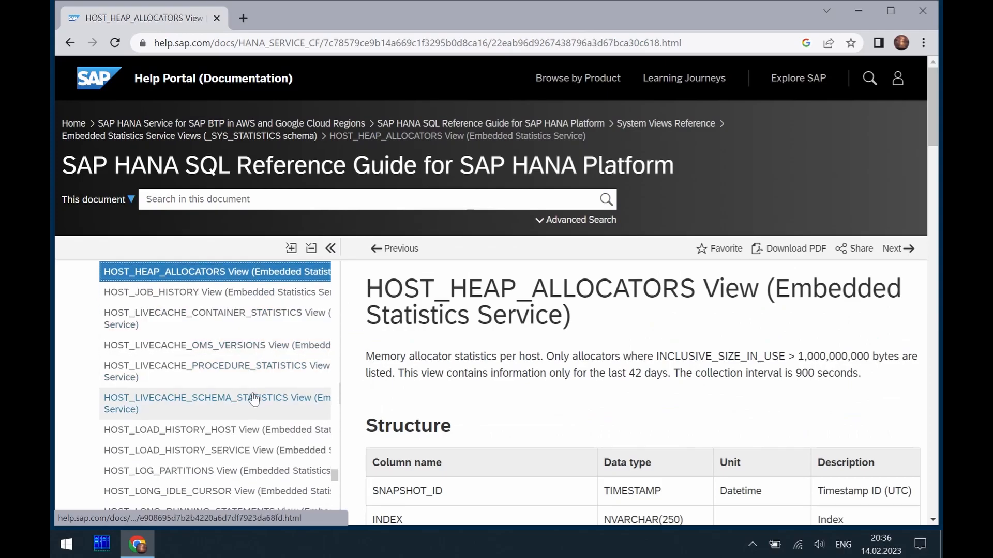
- Browse the list of embedded statistics service views in the SAP HANA SQL Reference Guide
scroll(254, 398, "up", 20)
scroll(252, 401, "up", 20)
scroll(251, 401, "up", 20)
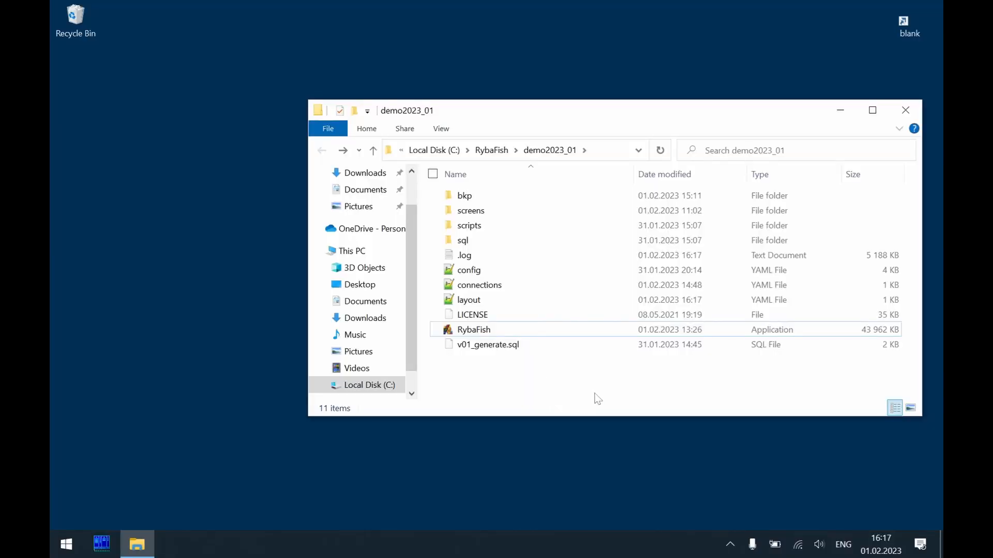
- Launch the RybaFish application from the demo2023_01 folder and bring its chart window to the front
left_click(541, 327)
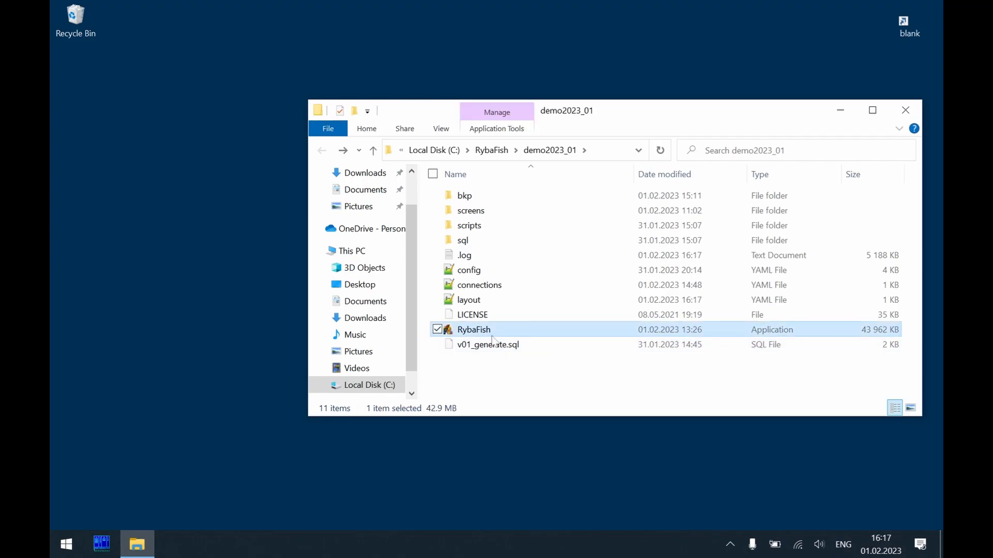
double_click(562, 333)
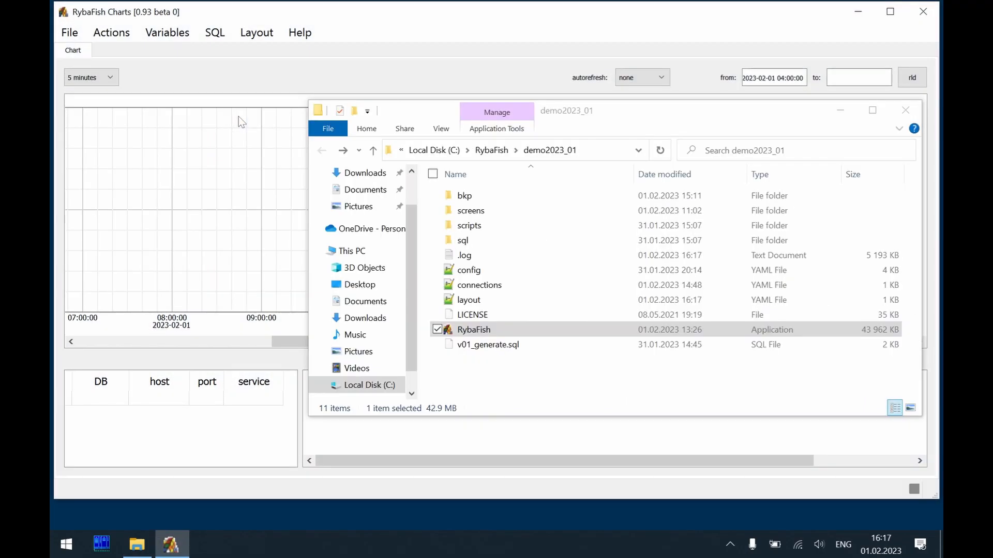
left_click(238, 116)
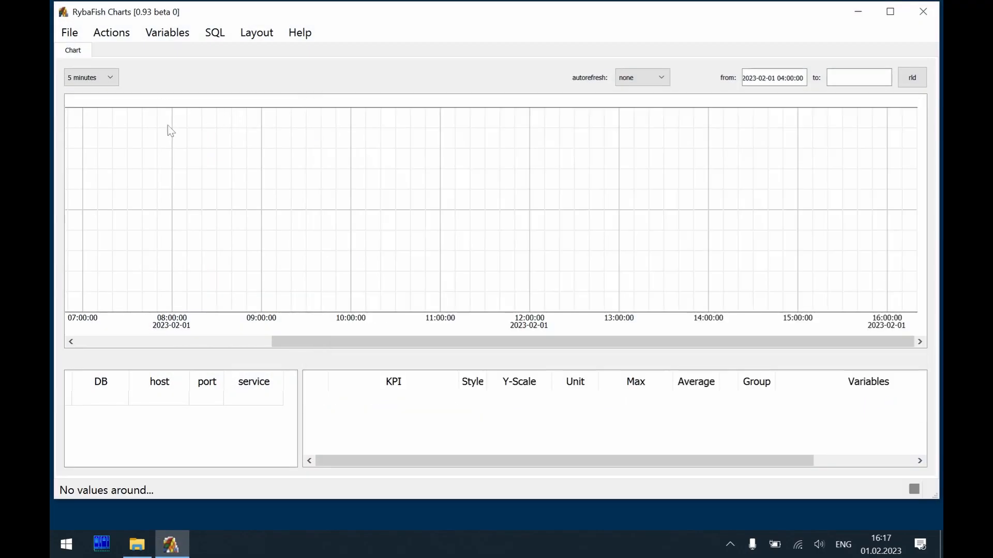
- Connect to the HANA database at mdfmk2023:30013 with the saved demostand configuration
left_click(70, 32)
left_click(100, 55)
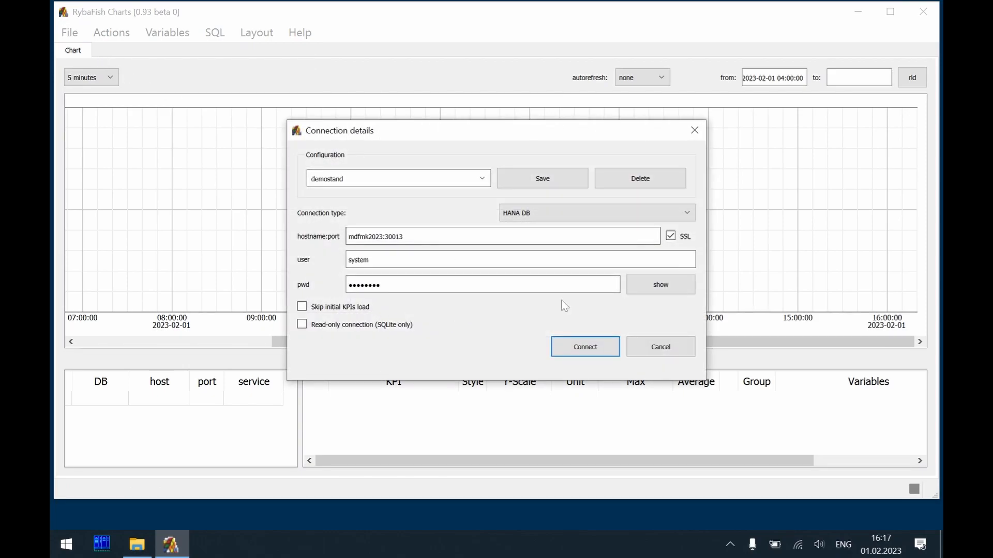
left_click(604, 346)
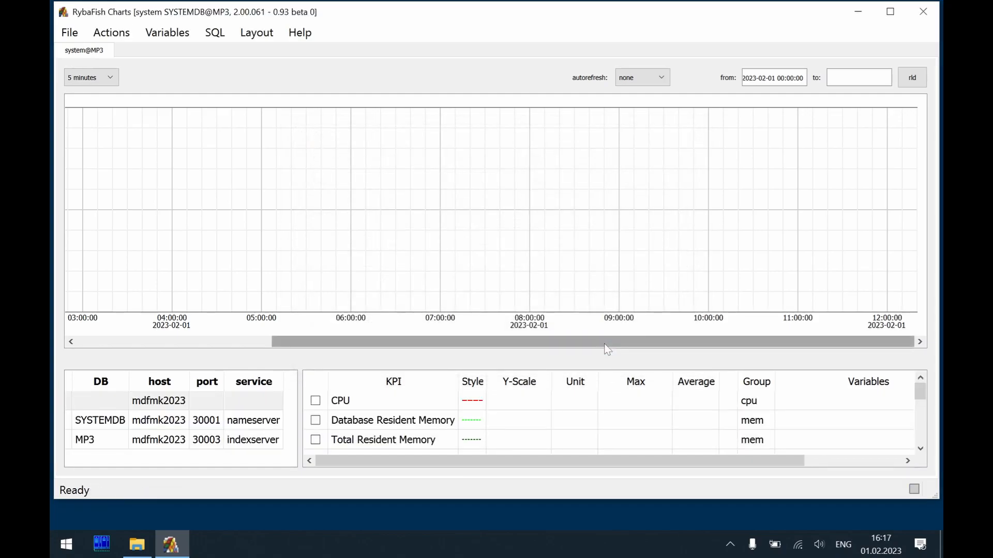
- Plot the CPU KPI of host mdfmk2023 and view it at 15-minute, 30-minute and 5-minute time scales
left_click(316, 400)
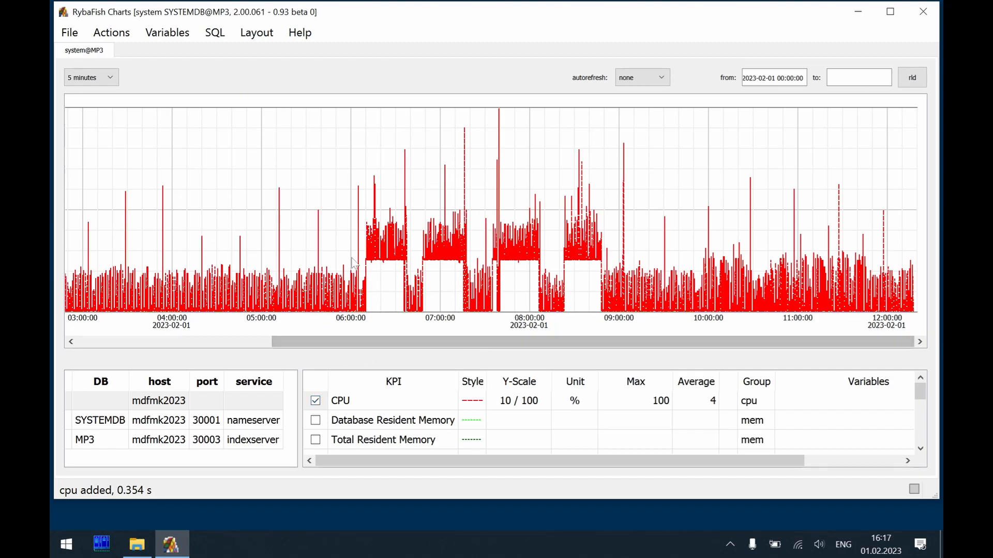
left_click(104, 78)
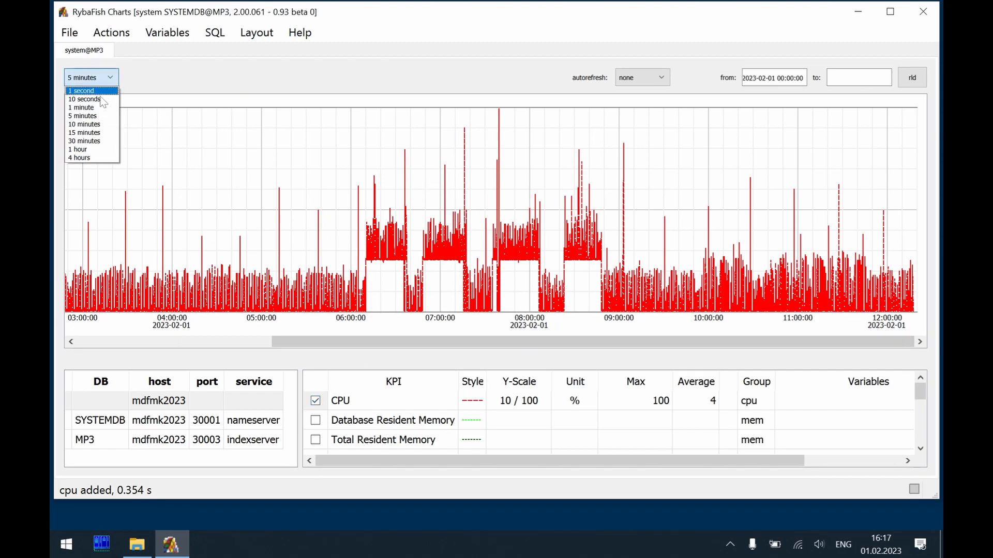
left_click(95, 130)
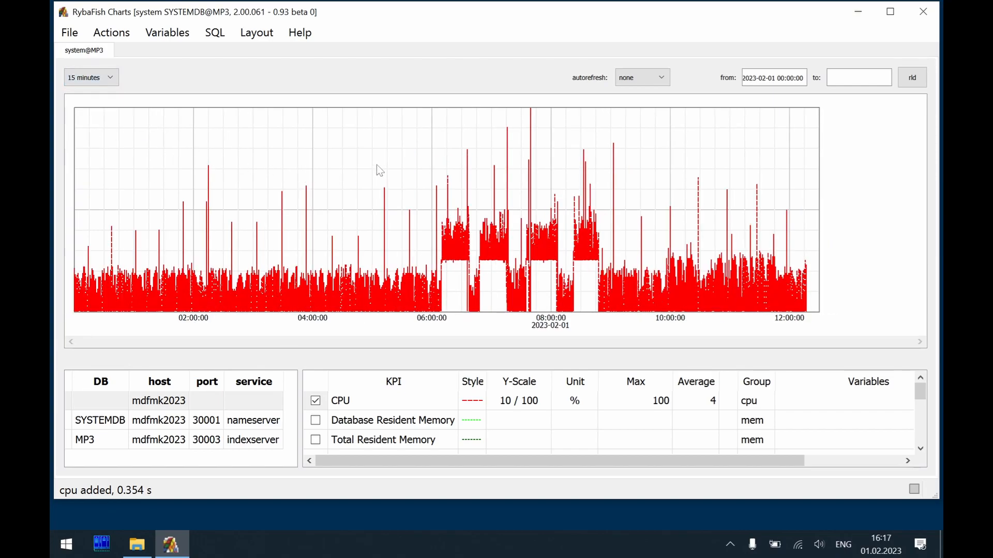
scroll(377, 165, "down", 1)
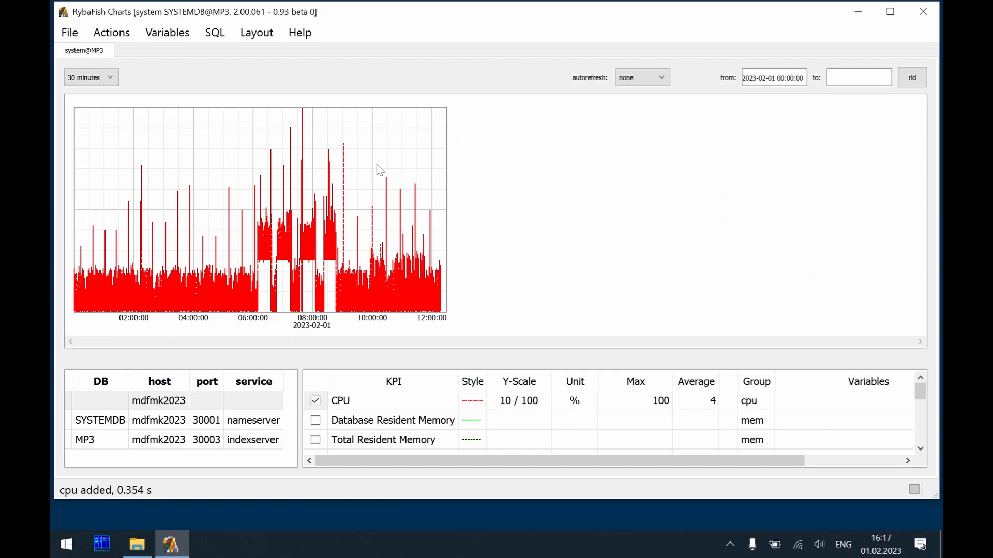
scroll(376, 163, "up", 1)
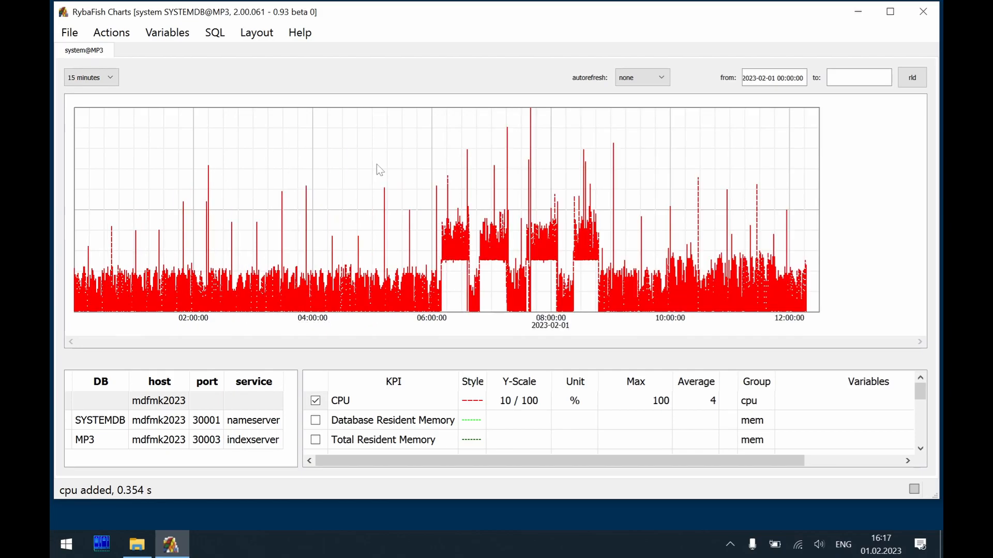
scroll(377, 163, "up", 1)
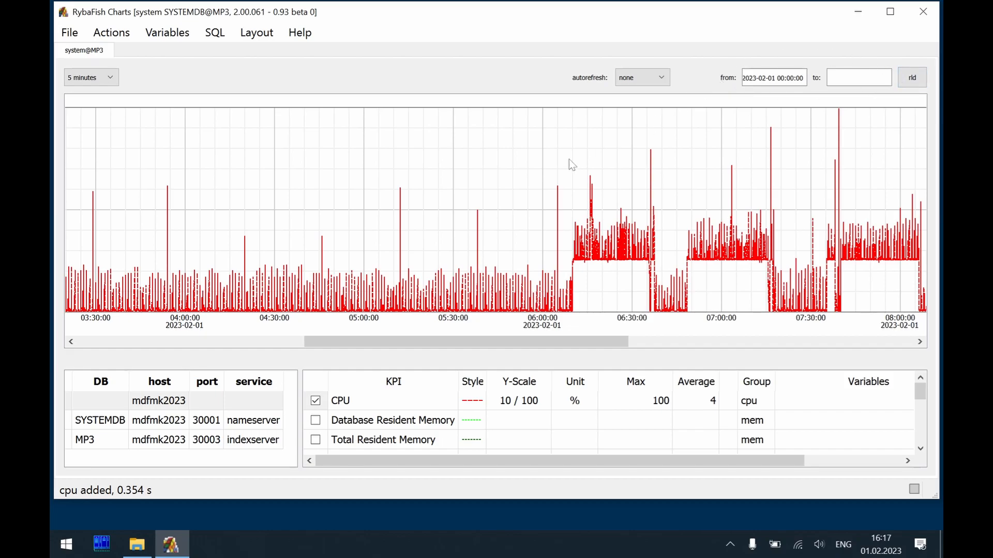
left_click(779, 78)
key("shift+End")
type("5")
key("Return")
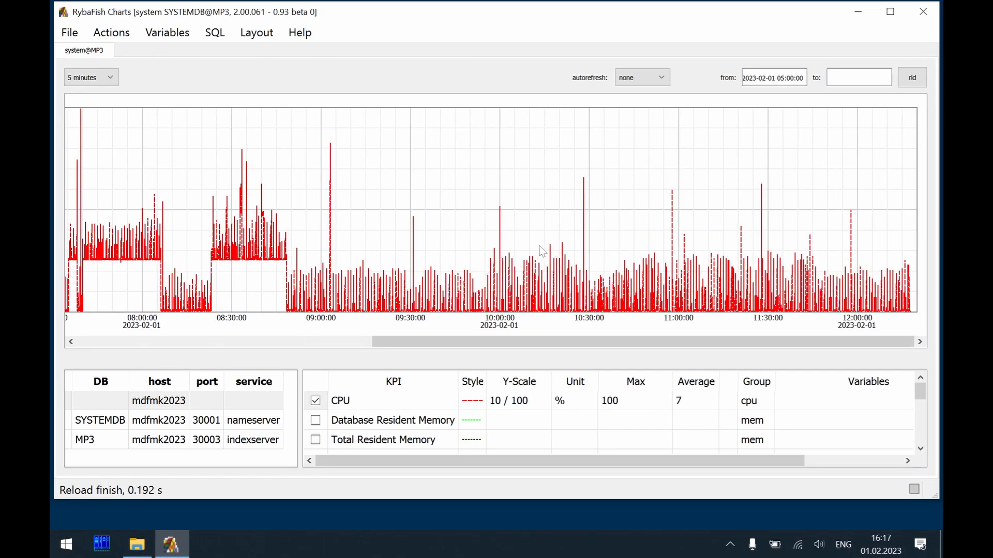
scroll(541, 252, "down", 1)
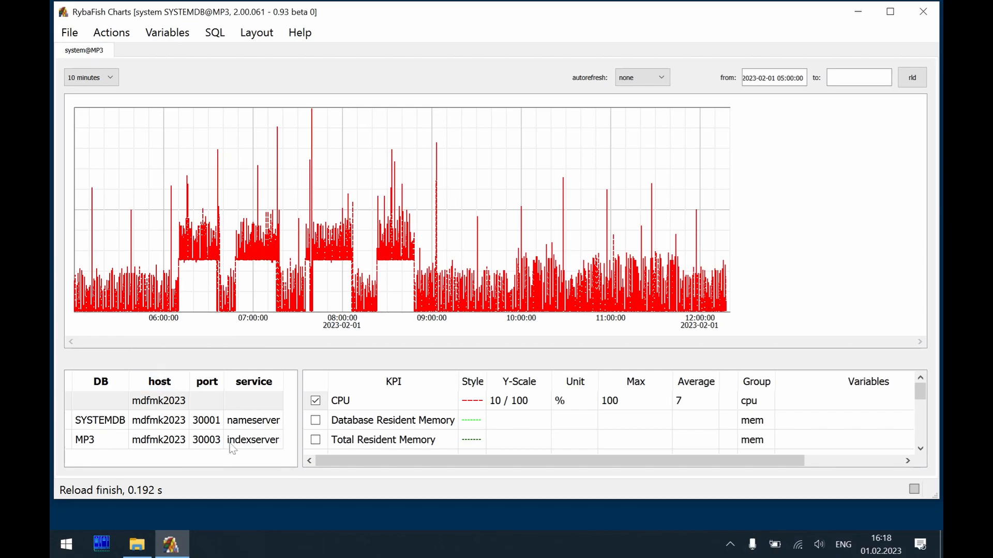
- Examine which KPIs are available for host mdfmk2023 compared with the SYSTEMDB nameserver on port 30001
left_click(164, 407)
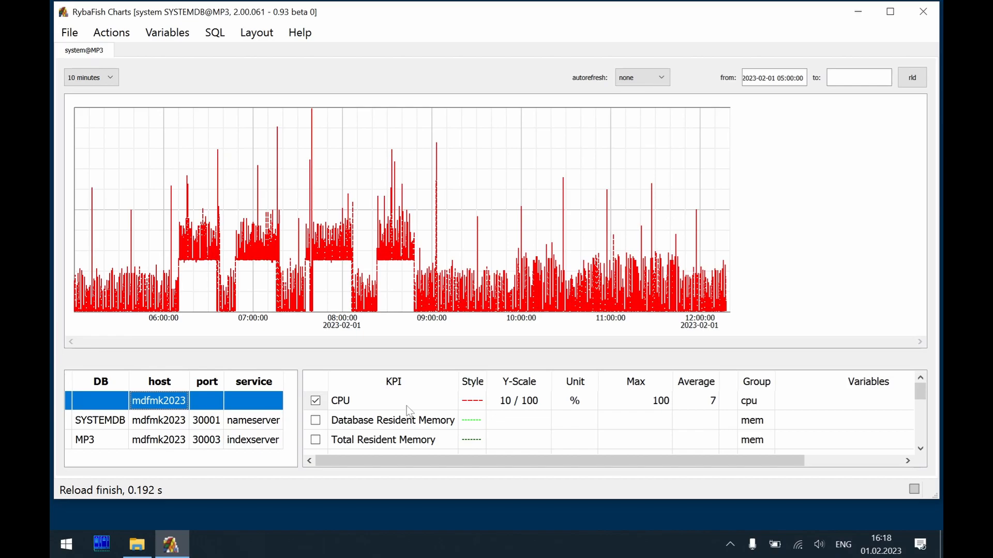
scroll(410, 413, "down", 5)
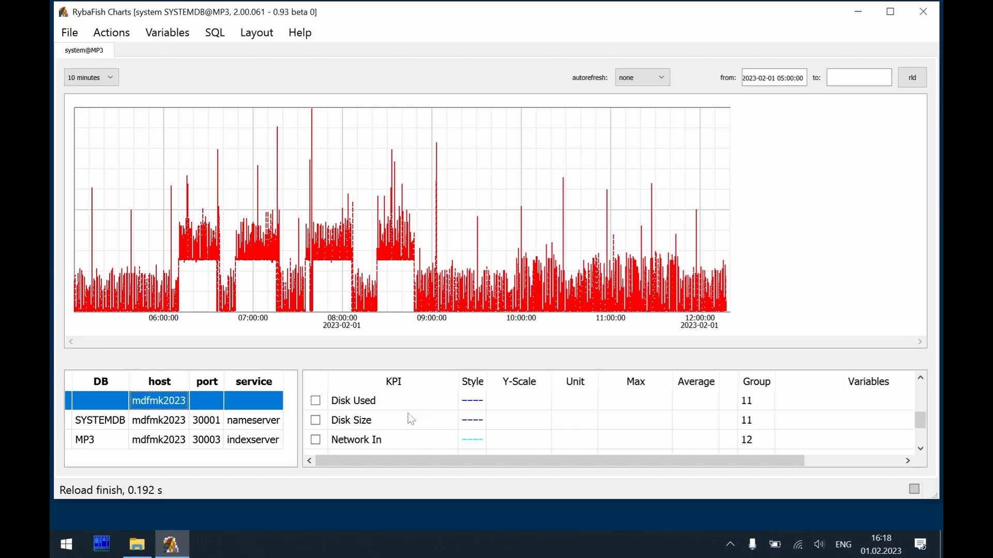
scroll(411, 419, "up", 5)
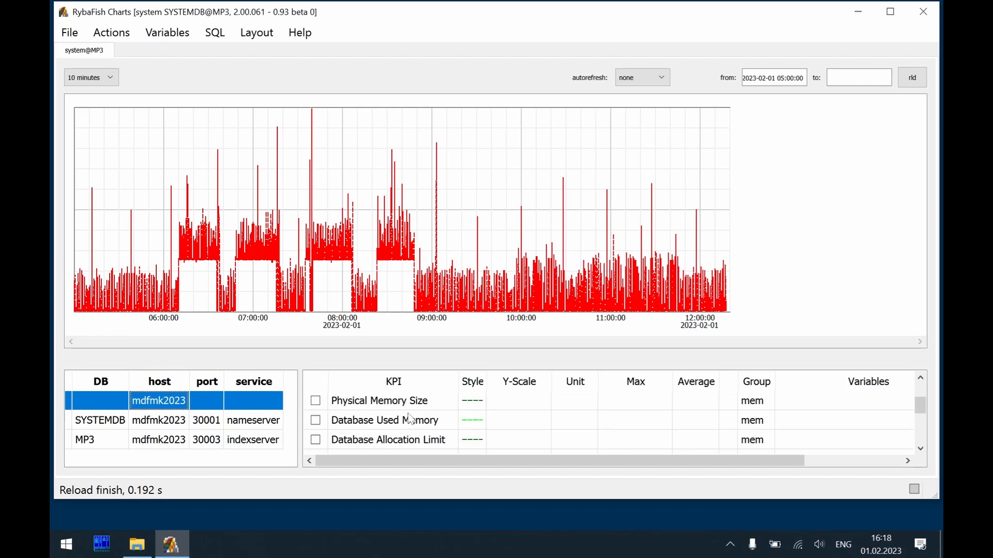
left_click(267, 426)
scroll(391, 425, "down", 6)
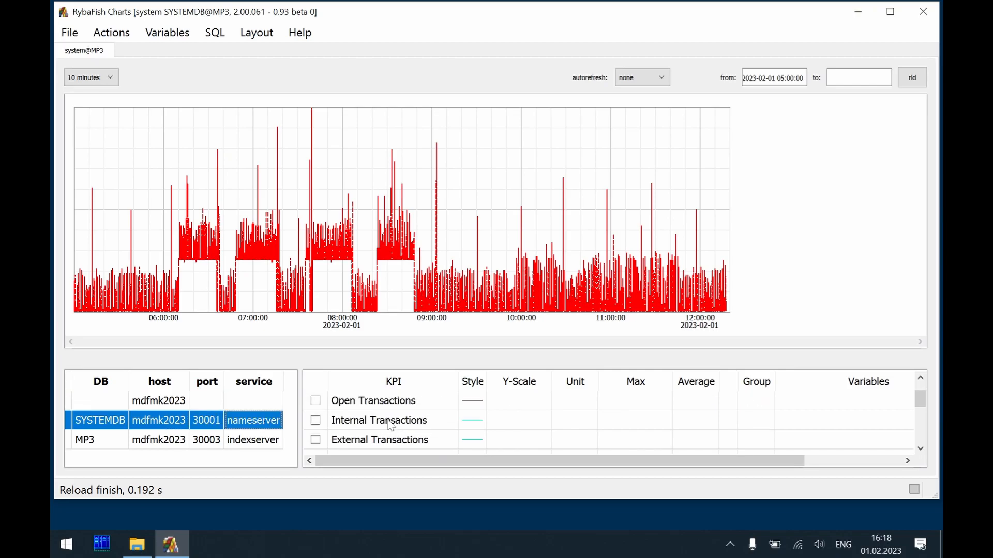
scroll(391, 425, "down", 8)
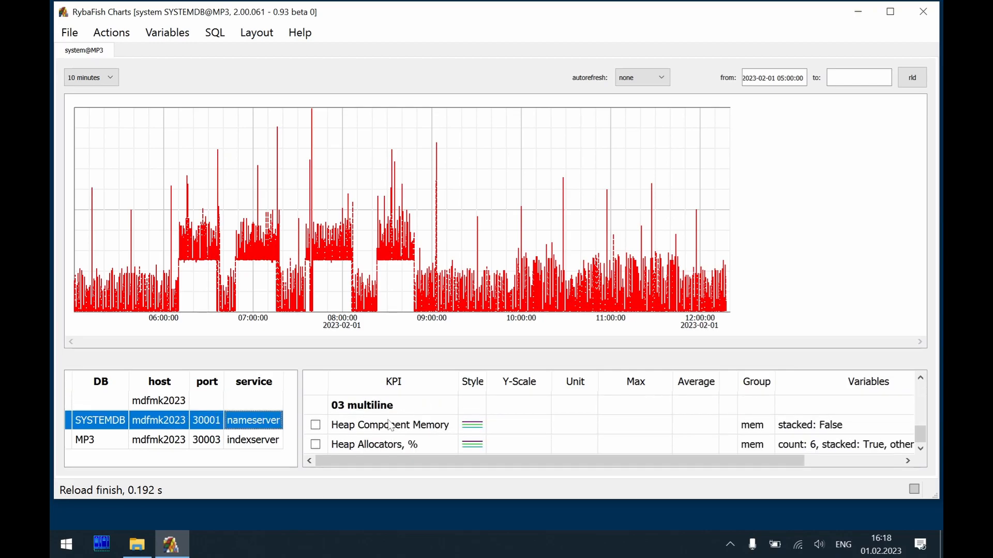
scroll(391, 425, "up", 14)
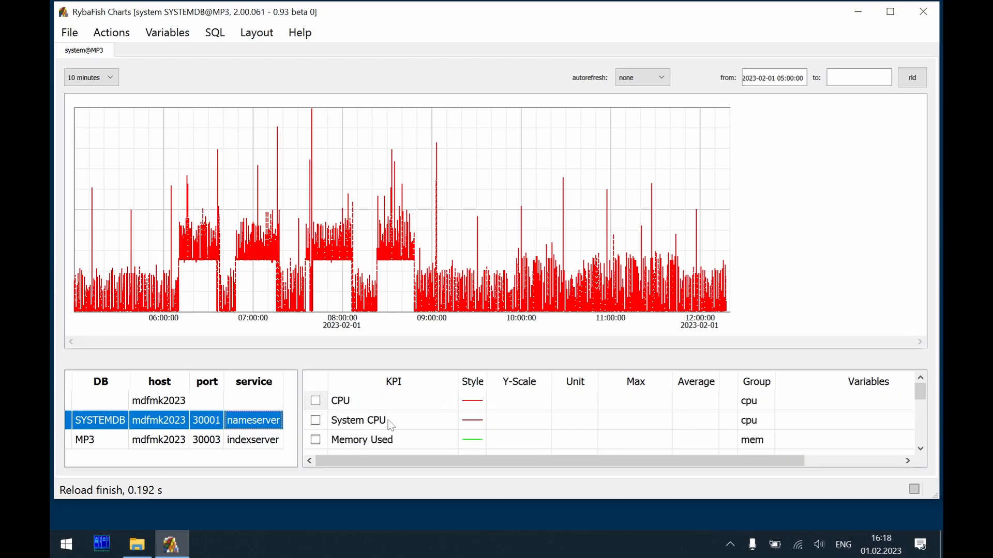
left_click(235, 408)
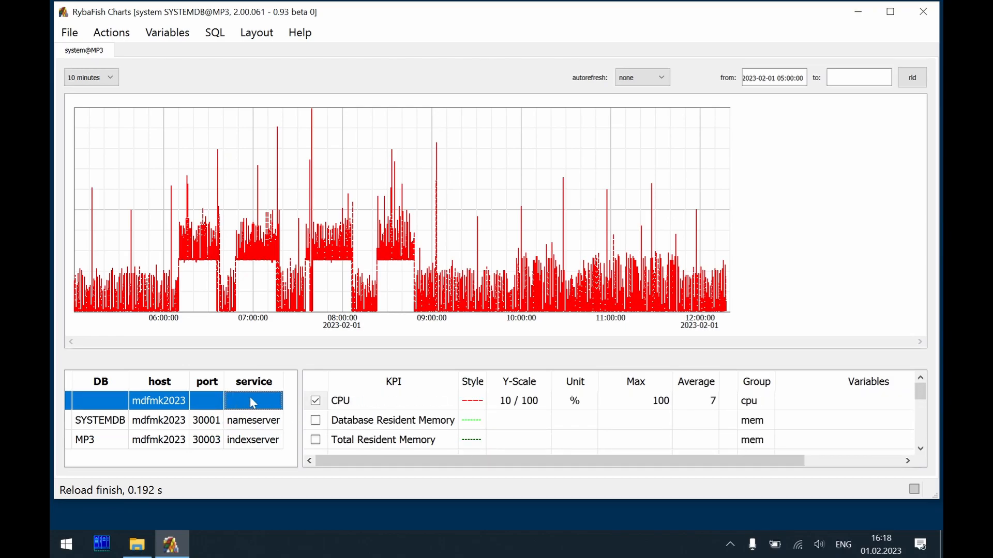
- Plot the CPU KPI of the MP3 indexserver on port 30003
left_click(253, 440)
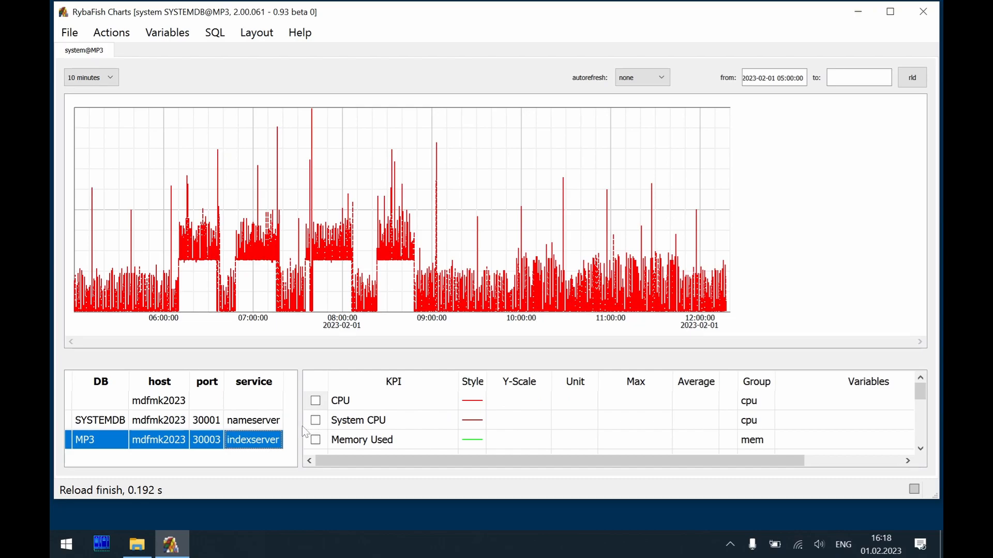
left_click(316, 408)
left_click(316, 405)
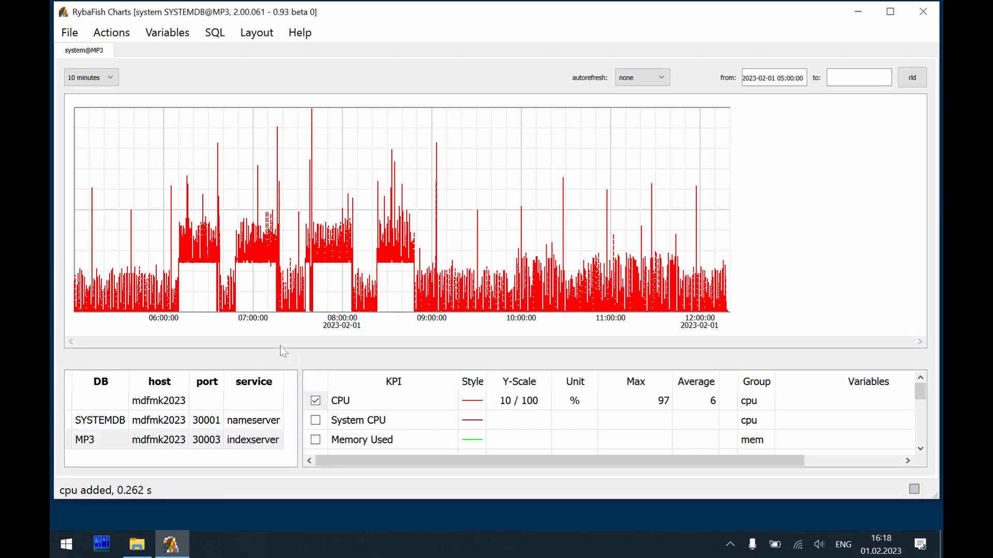
- Remove the CPU KPI of host mdfmk2023 from the chart and reselect the MP3 indexserver on port 30003
left_click(271, 405)
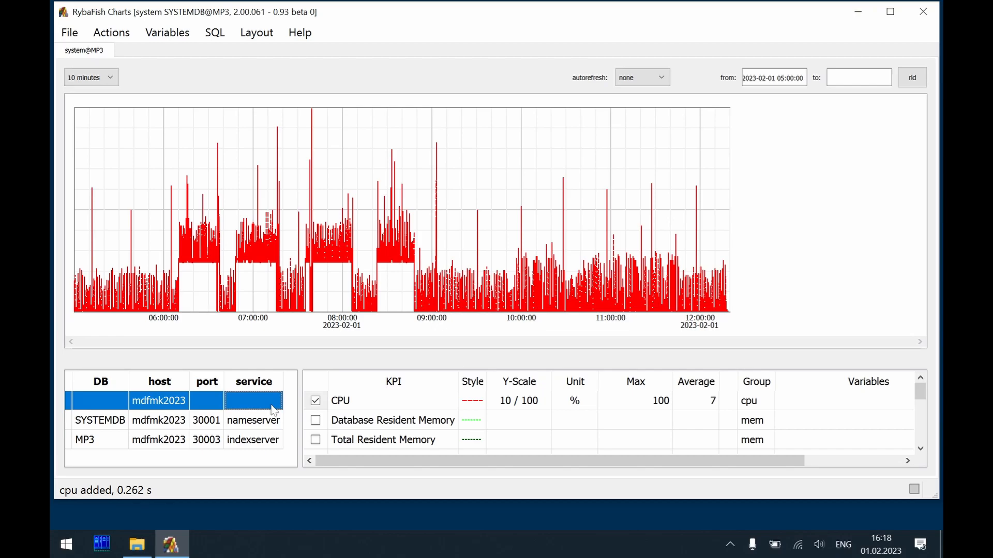
left_click(316, 401)
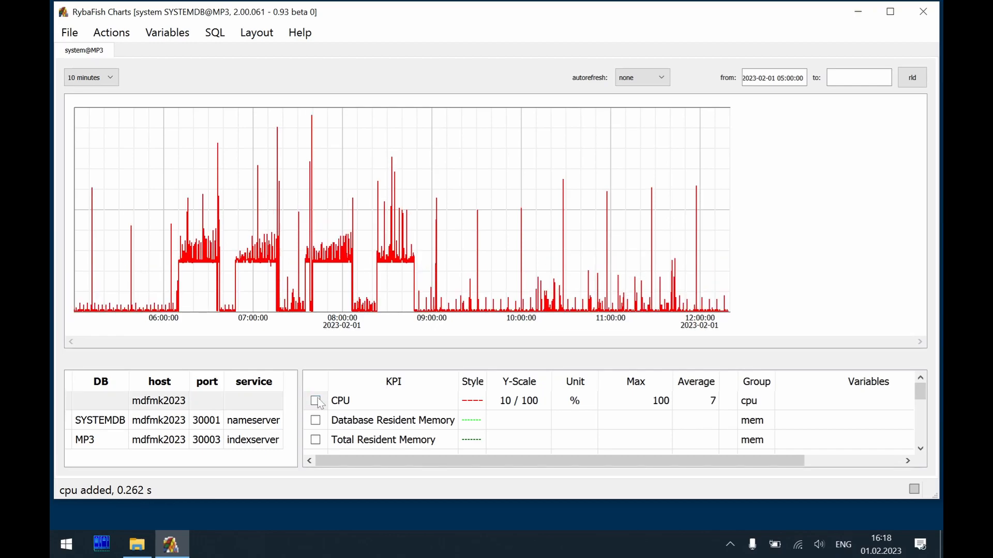
left_click(271, 441)
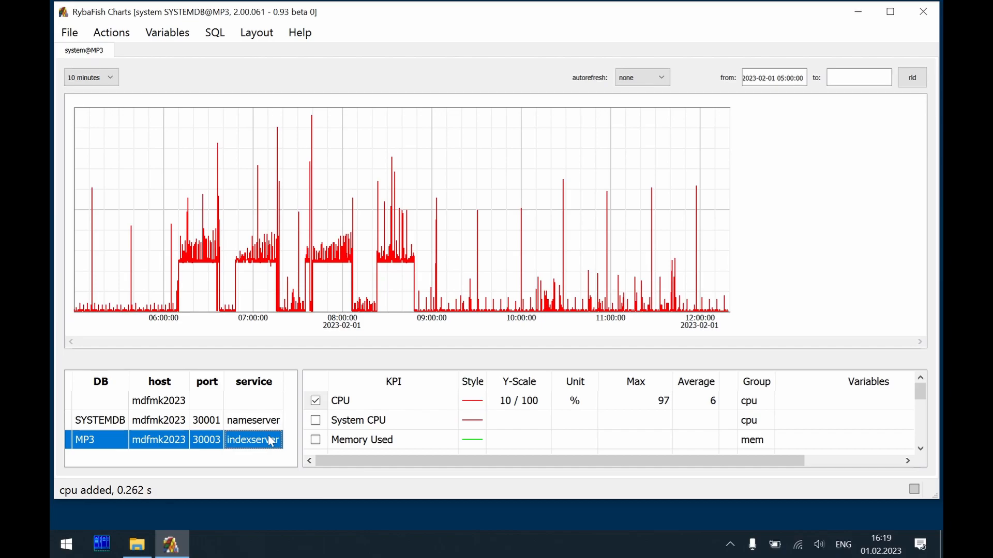
- Reconnect to the HANA database with the host and port set to mdfmk2023:30015
key("alt+c")
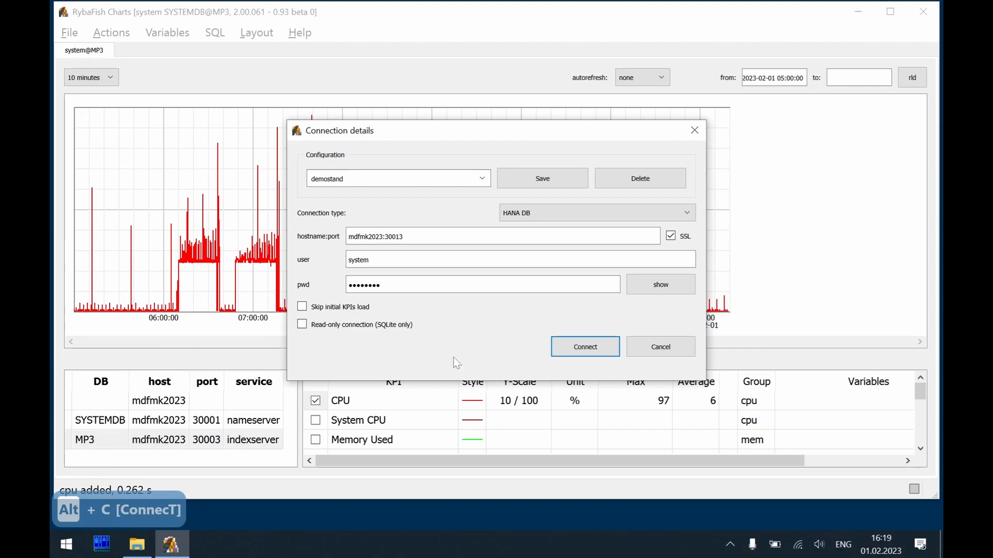
double_click(394, 237)
type("3001")
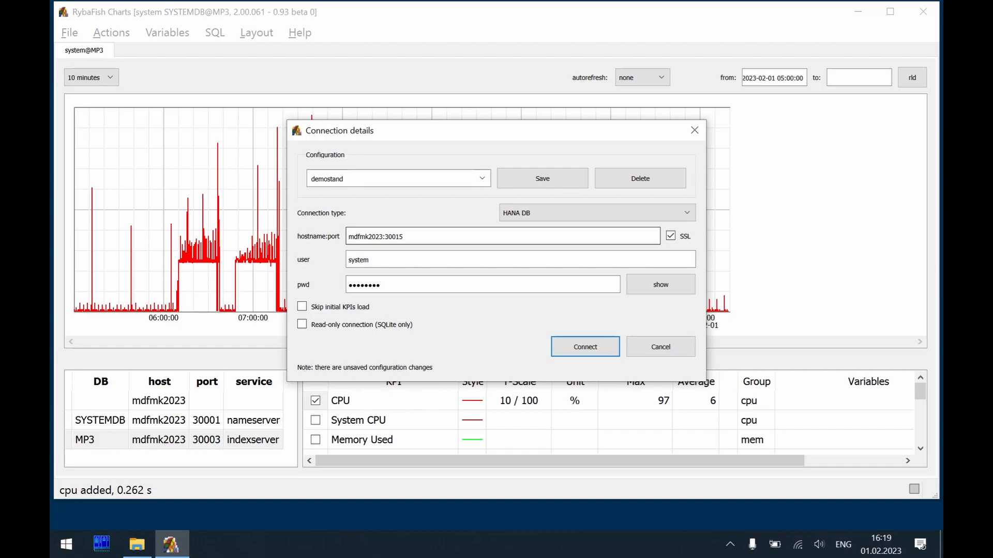
key("Return")
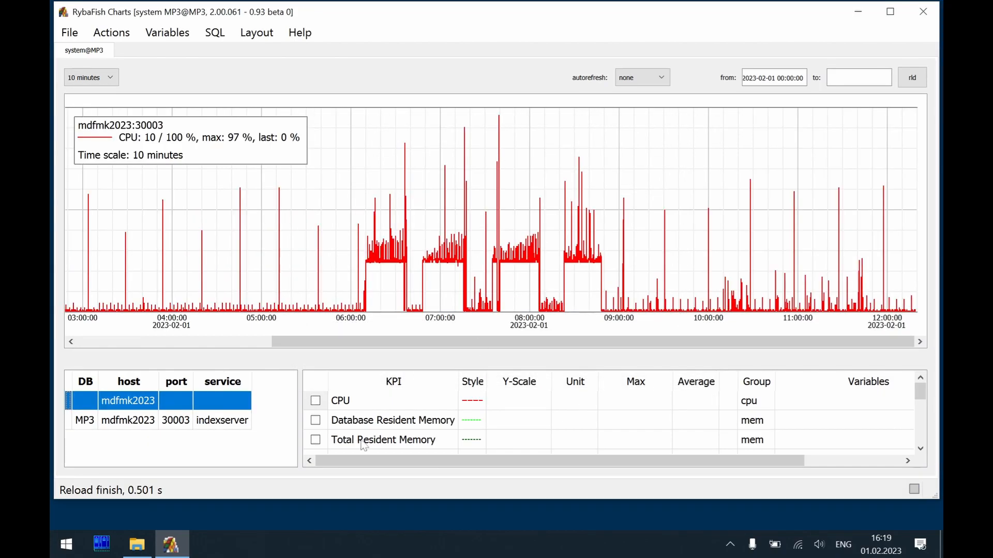
- Add the Memory Used and Memory Allocation Limit KPIs of the MP3 indexserver to the chart
left_click(237, 421)
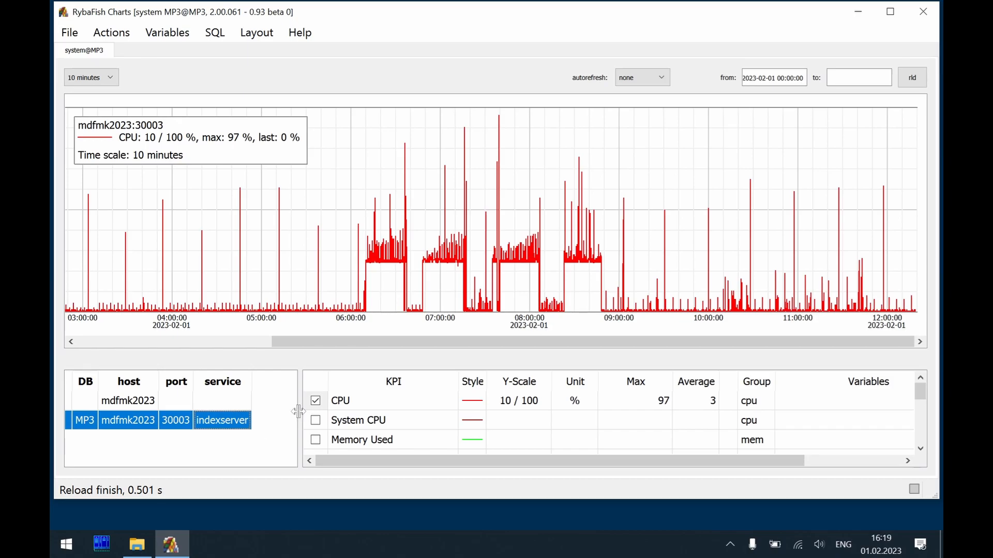
left_click(316, 440)
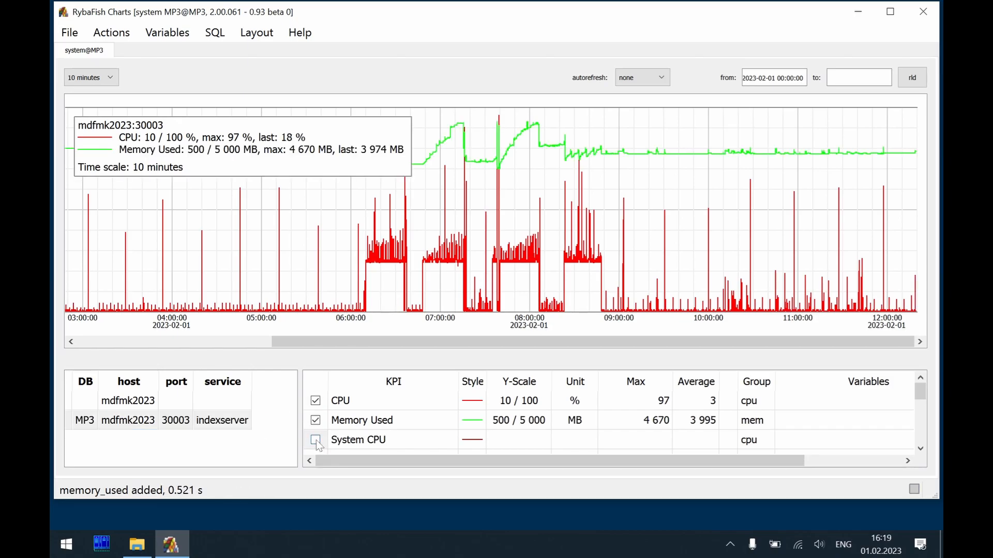
scroll(362, 433, "down", 2)
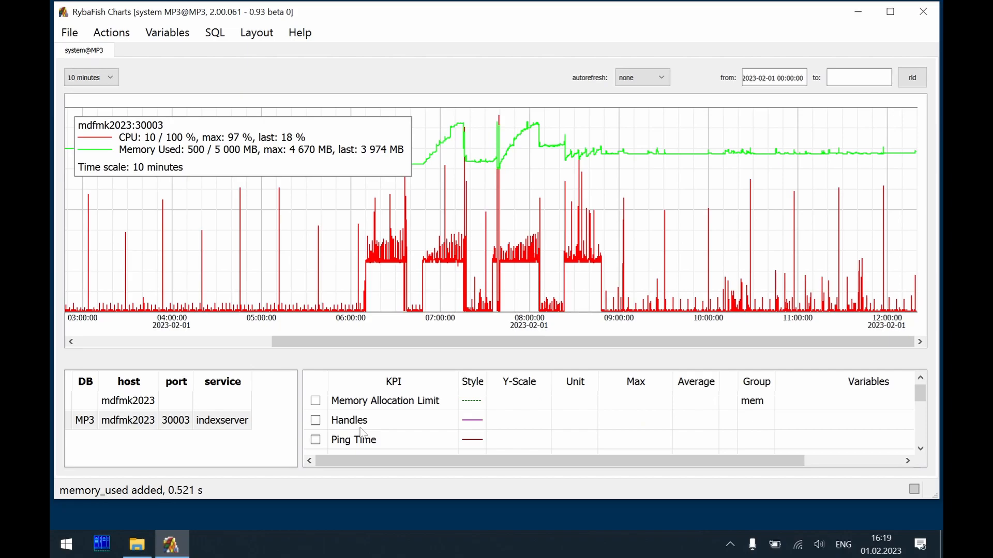
left_click(316, 401)
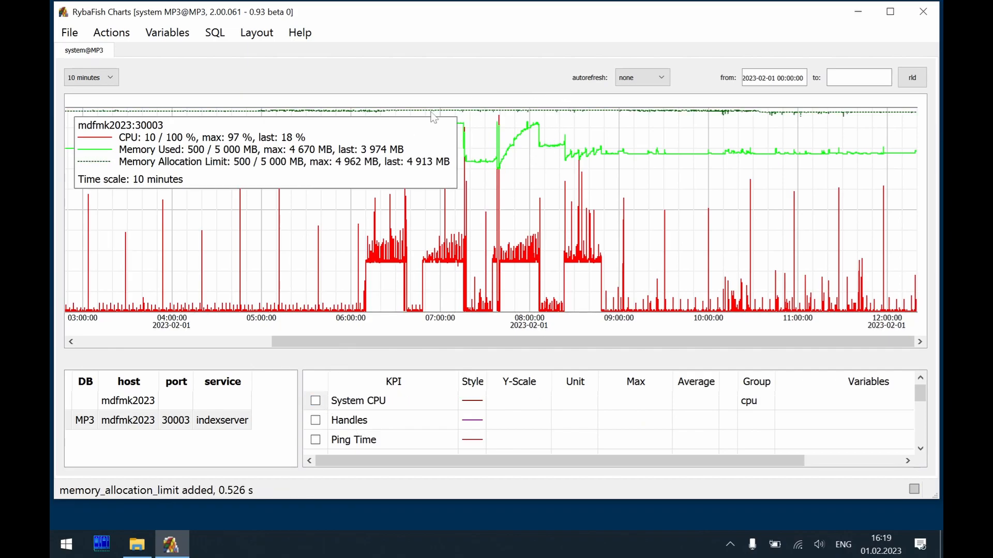
- Bring the earlier morning hours into the chart's visible range and copy the chart screen to the clipboard
left_click_drag(523, 342, 395, 343)
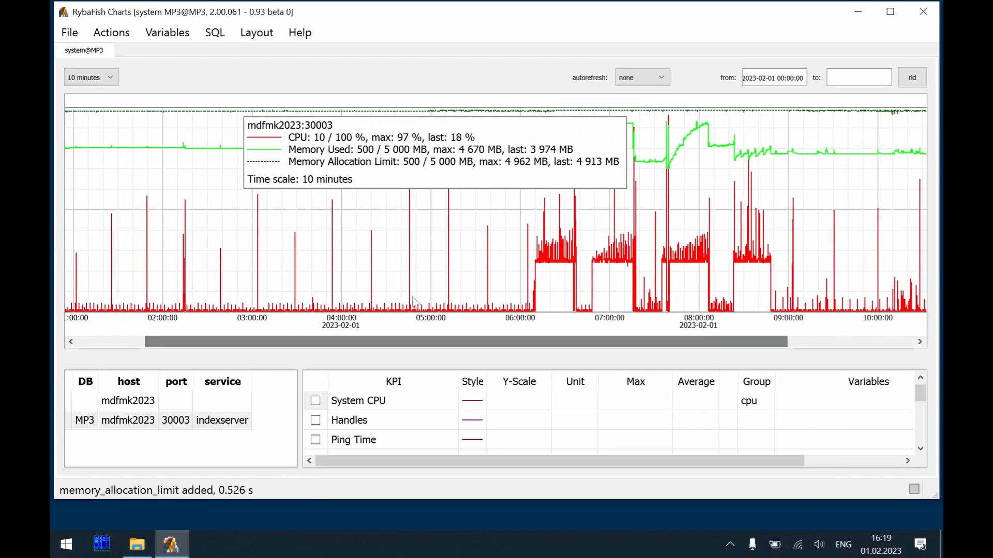
left_click(452, 239)
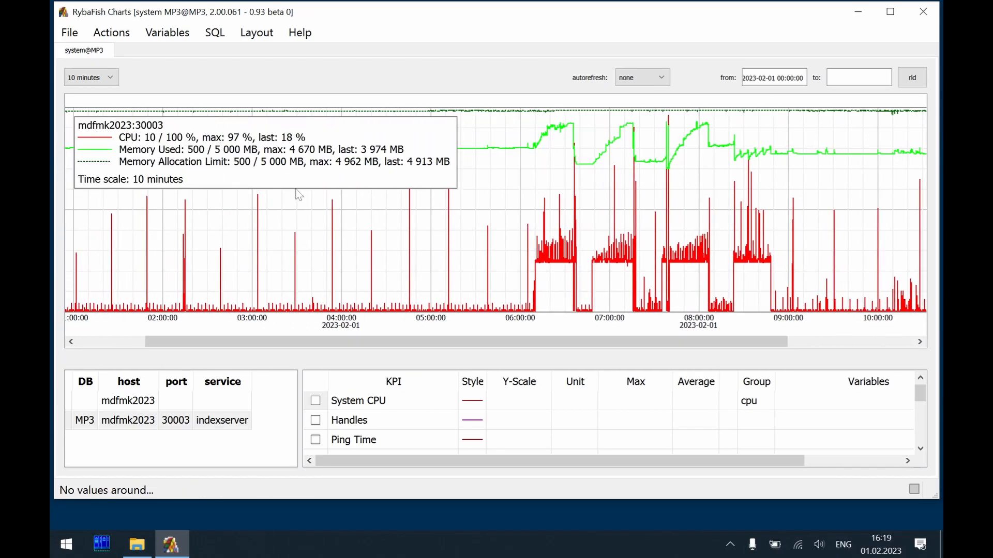
right_click(472, 209)
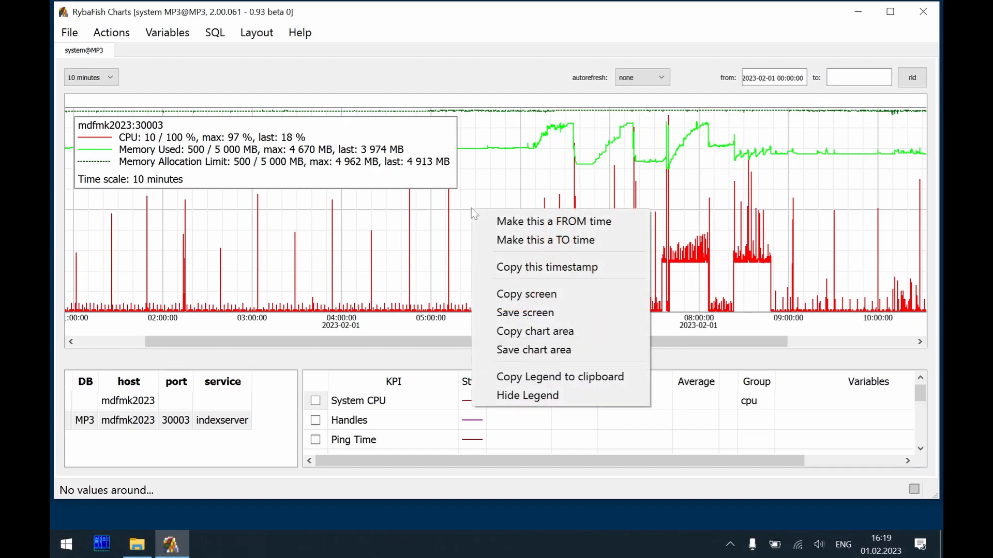
left_click(569, 294)
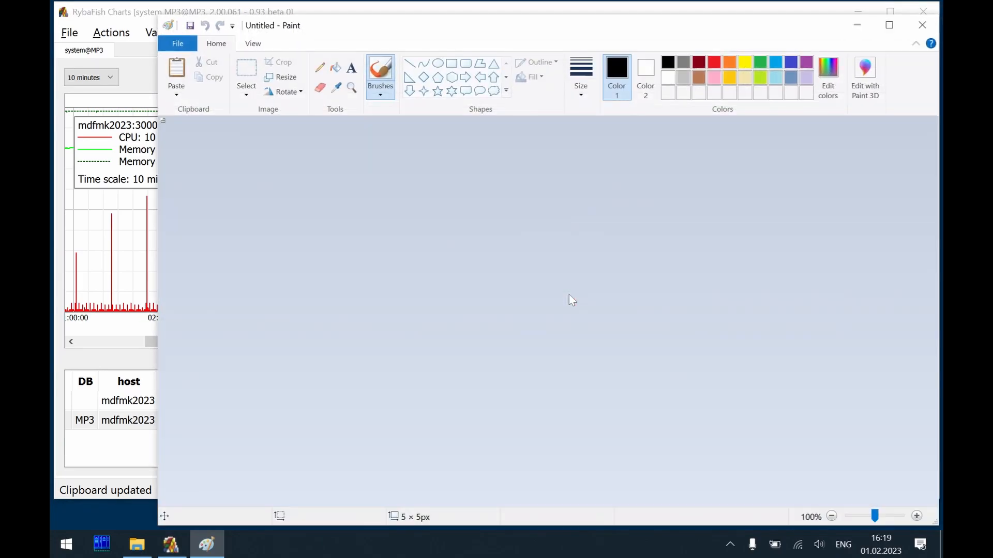
- Paste the copied chart into Paint, inspect its legend and curves at 200% zoom, and close Paint
key("ctrl+v")
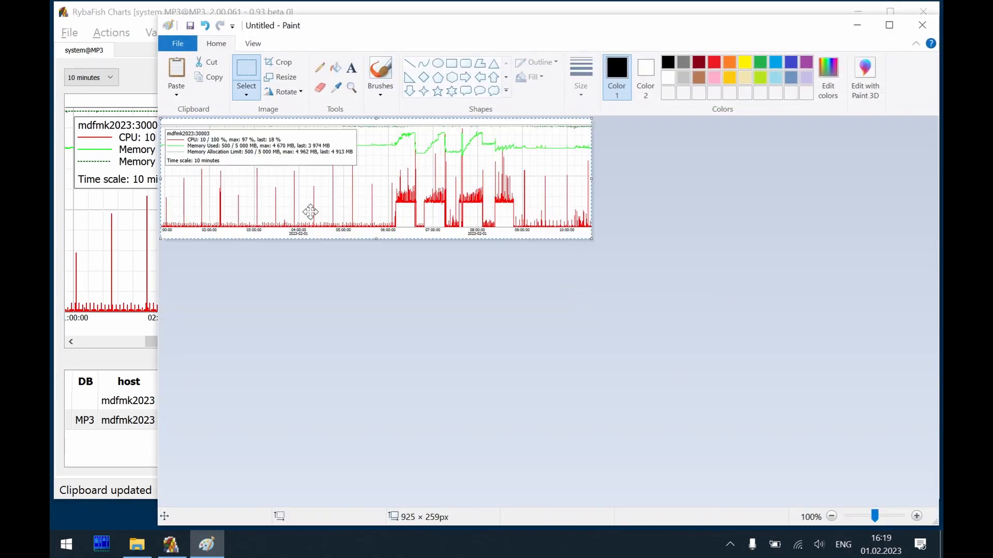
scroll(305, 210, "up", 1)
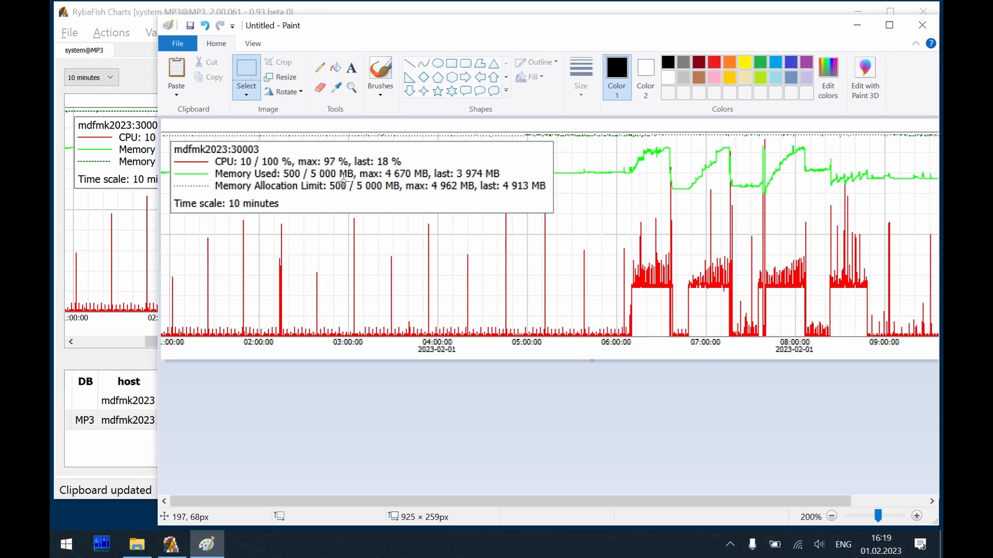
mouse_move(358, 179)
left_mouse_down()
mouse_move(385, 164)
mouse_move(510, 165)
left_mouse_up()
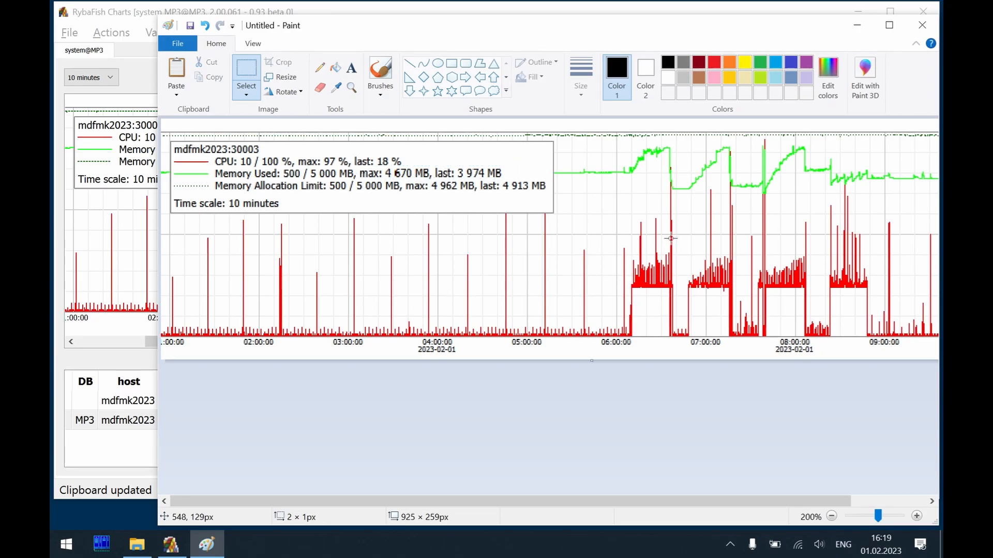
left_click(667, 260)
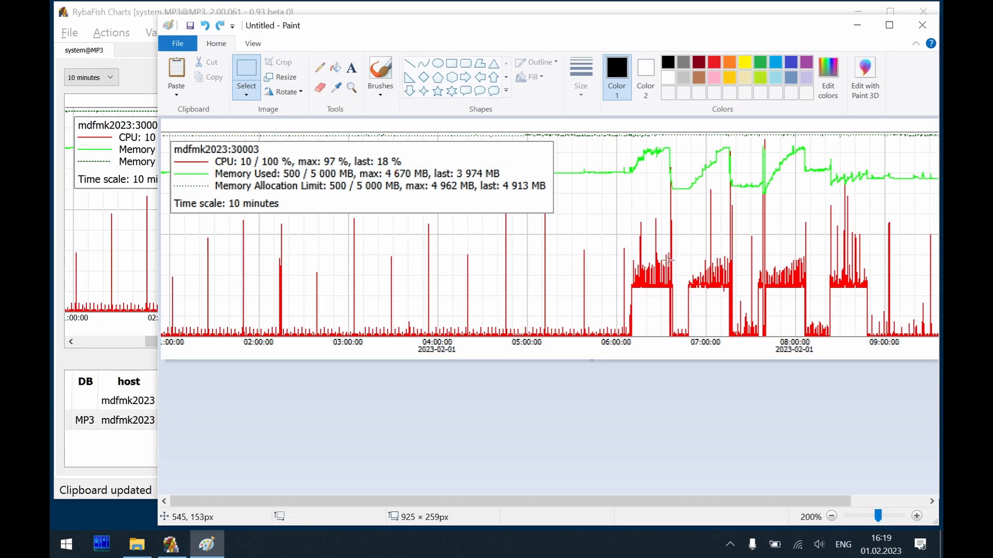
left_click(922, 25)
left_click(572, 281)
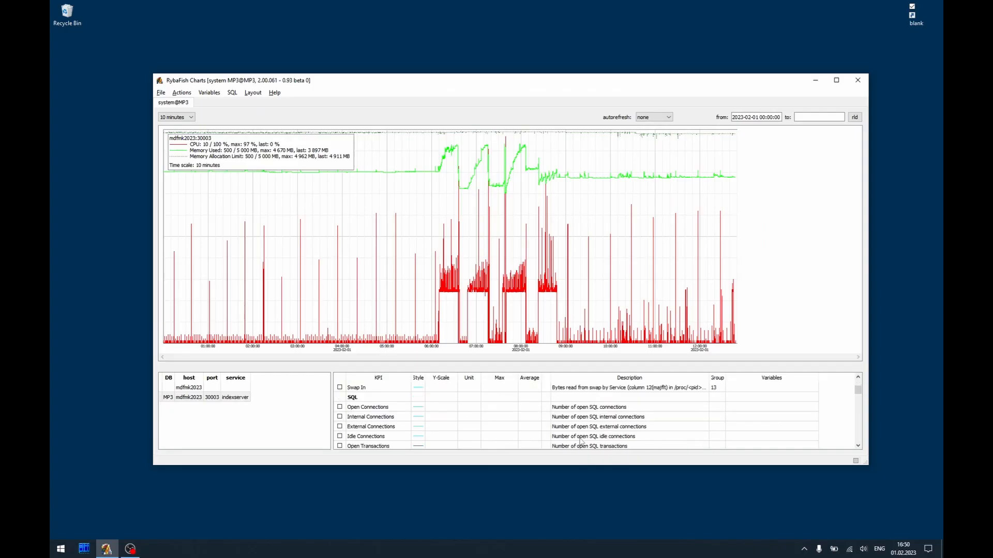
- View the CPU and memory curves around 07:15 at the 1-minute time scale, then return to a coarser scale
left_click(581, 439)
scroll(581, 439, "up", 2)
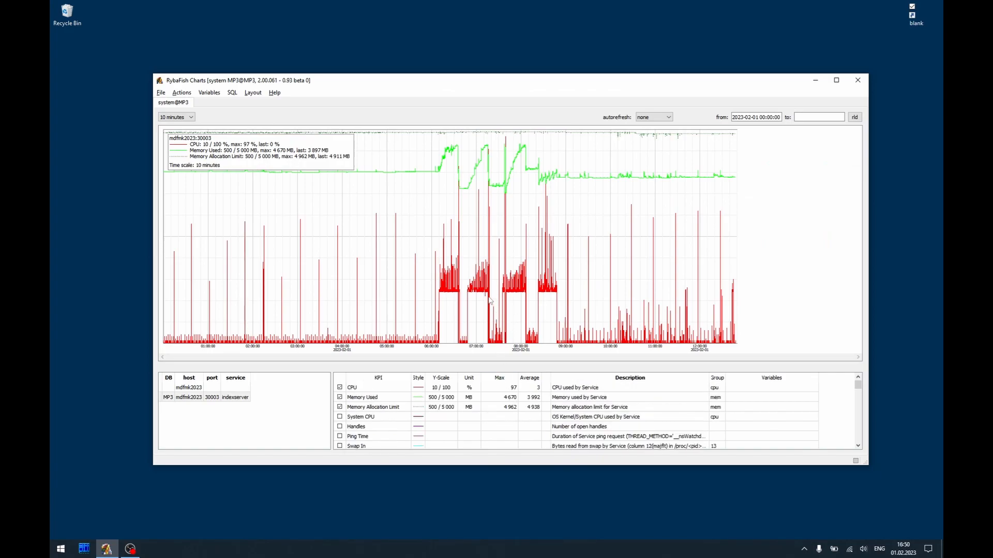
scroll(490, 307, "up", 1)
scroll(490, 299, "up", 1)
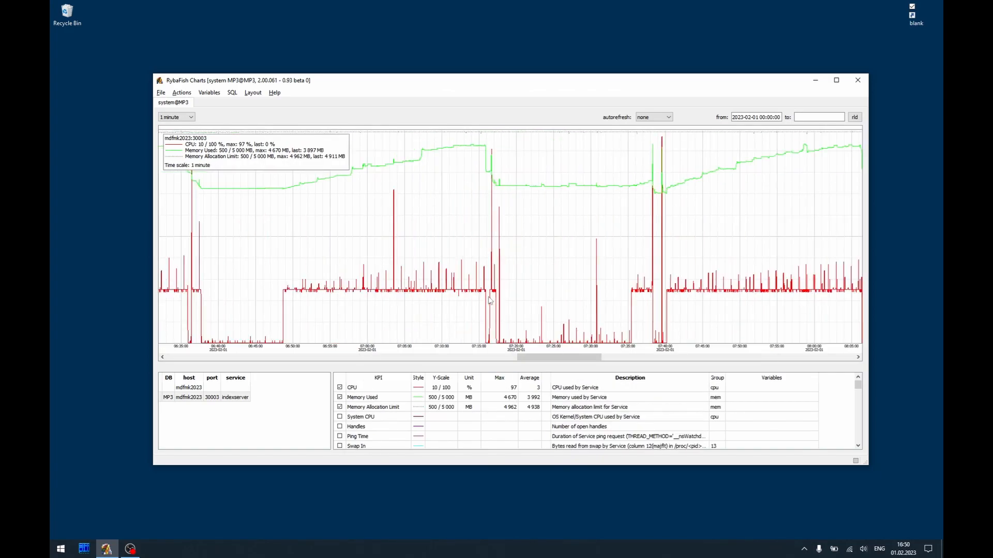
scroll(489, 300, "down", 1)
scroll(490, 300, "down", 1)
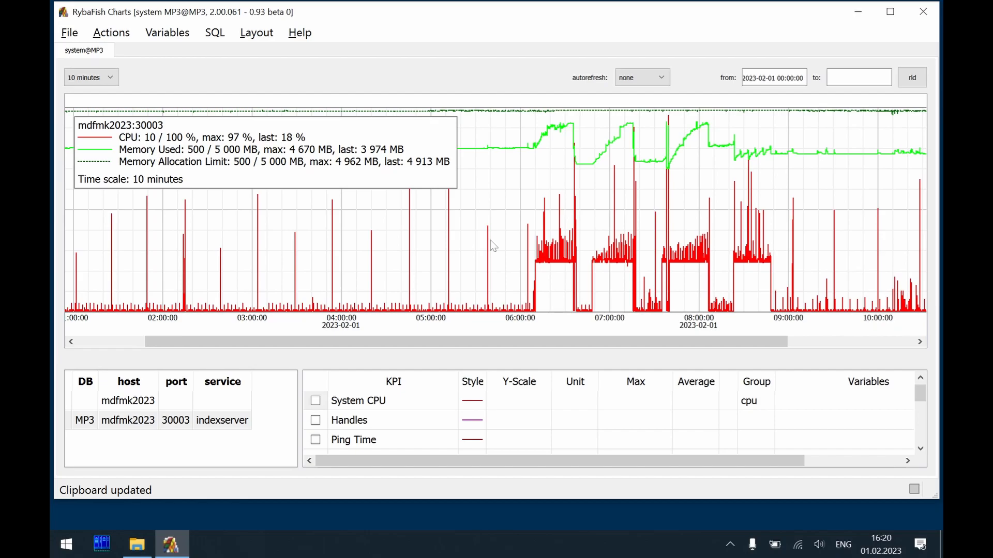
right_click(426, 235)
left_click(529, 417)
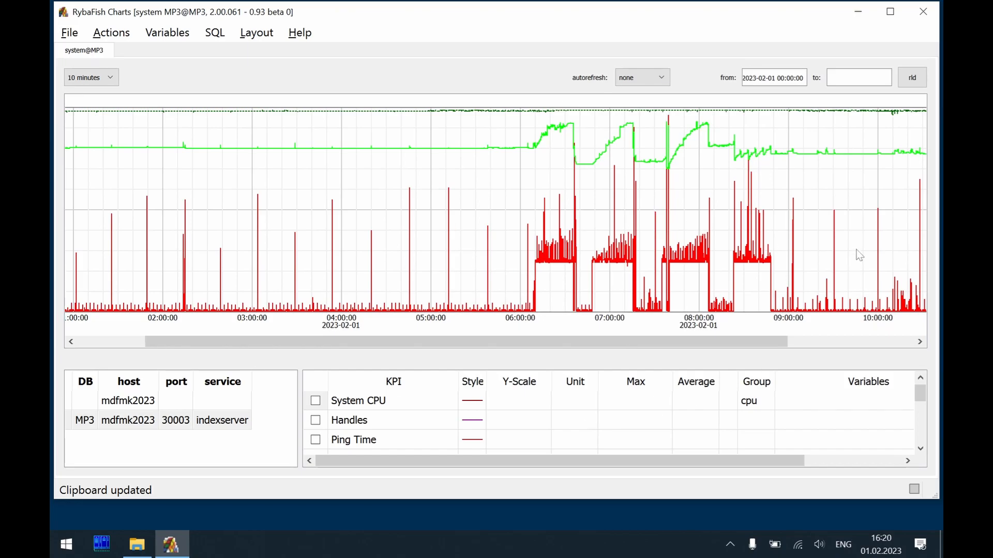
right_click(839, 238)
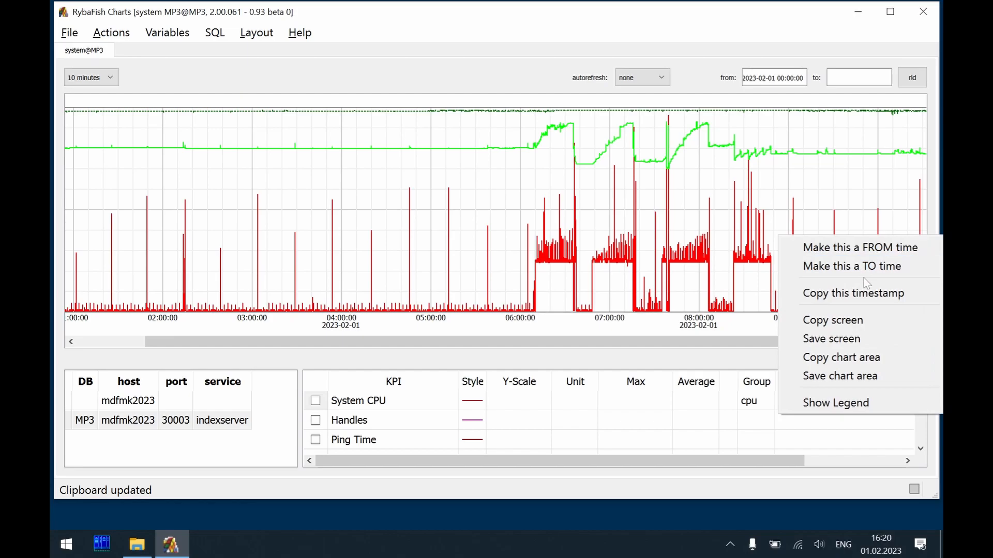
left_click(877, 271)
right_click(349, 227)
left_click(366, 241)
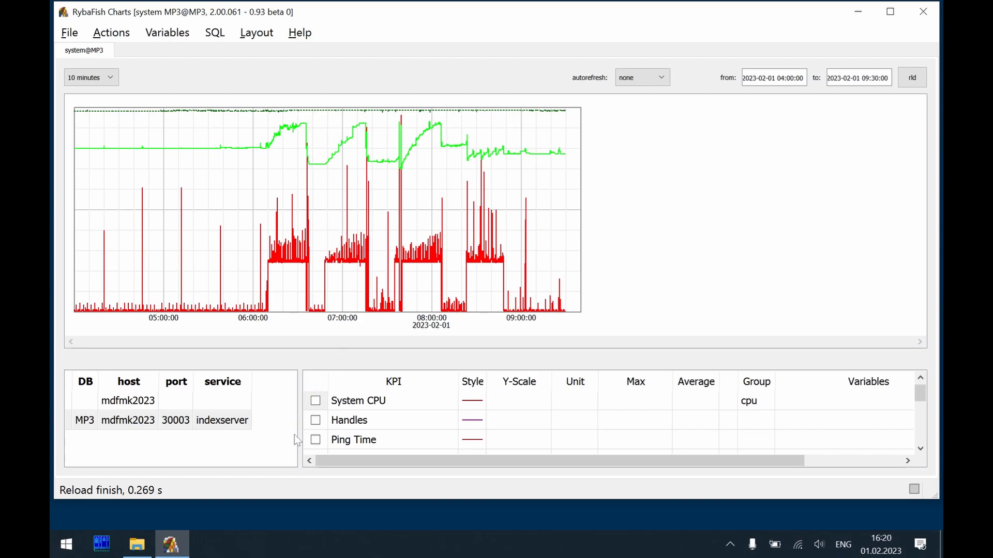
- Narrow the host table in favour of the KPI table and make the chart area slightly taller
left_click_drag(298, 429, 276, 429)
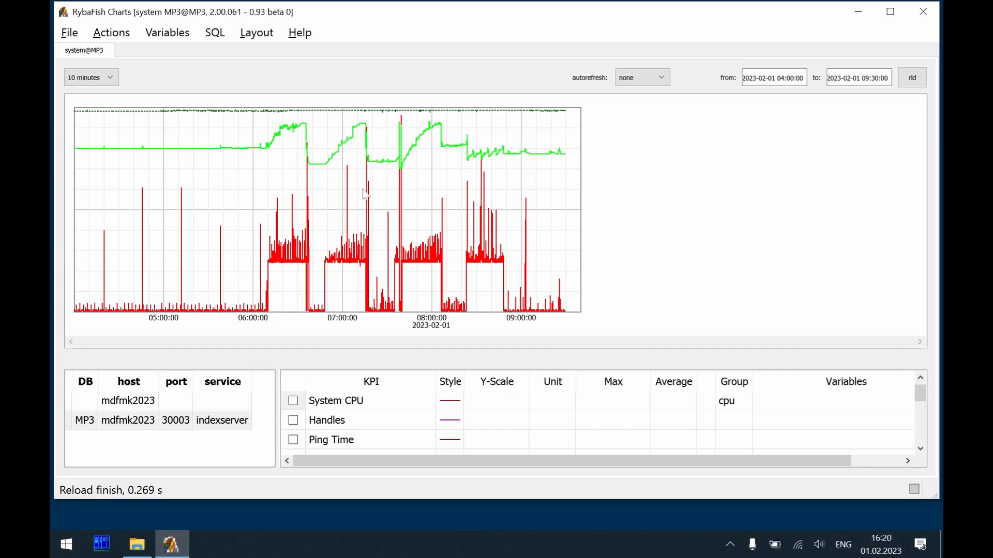
left_click(248, 428)
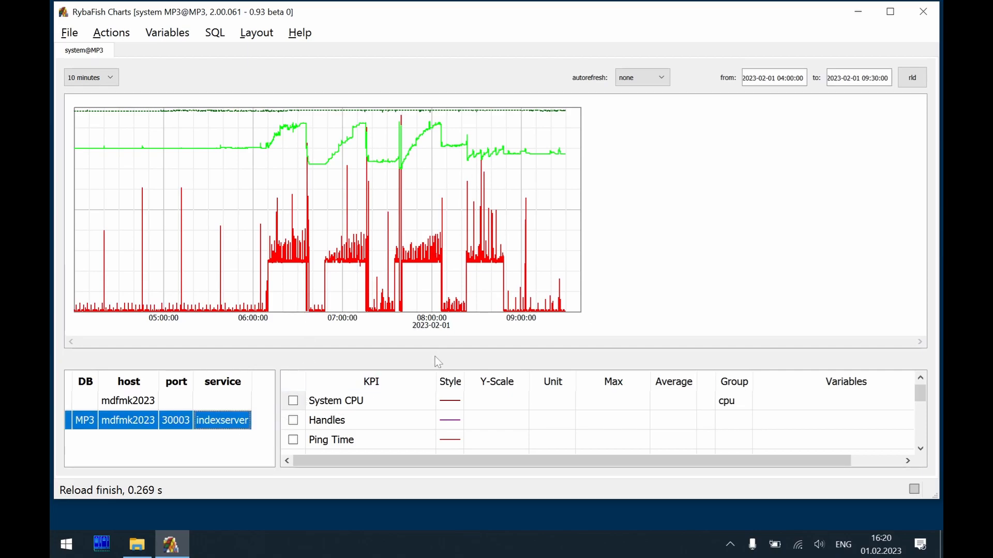
left_click_drag(437, 362, 437, 374)
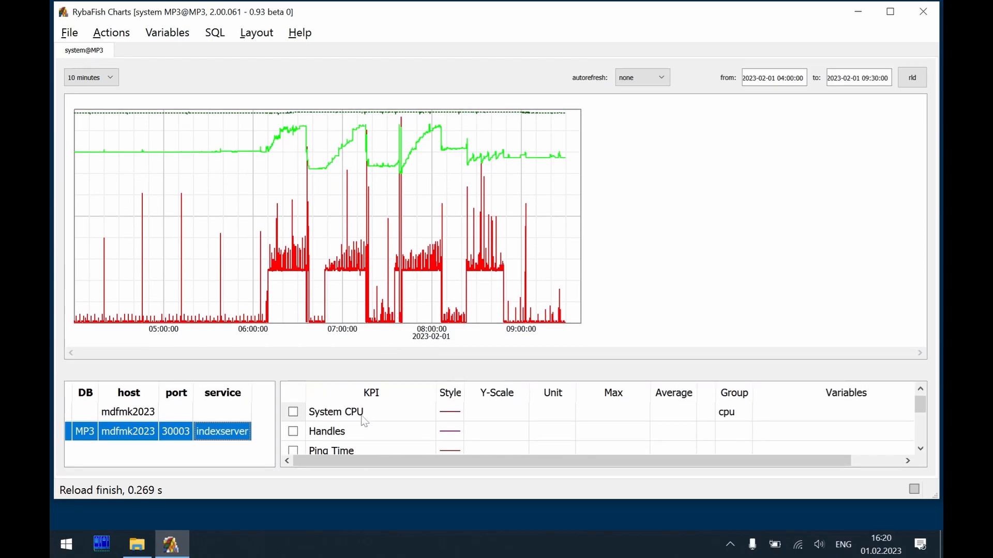
- Plot the Expensive Statements gantt KPI of the MP3 indexserver
scroll(355, 425, "down", 1)
scroll(353, 422, "down", 6)
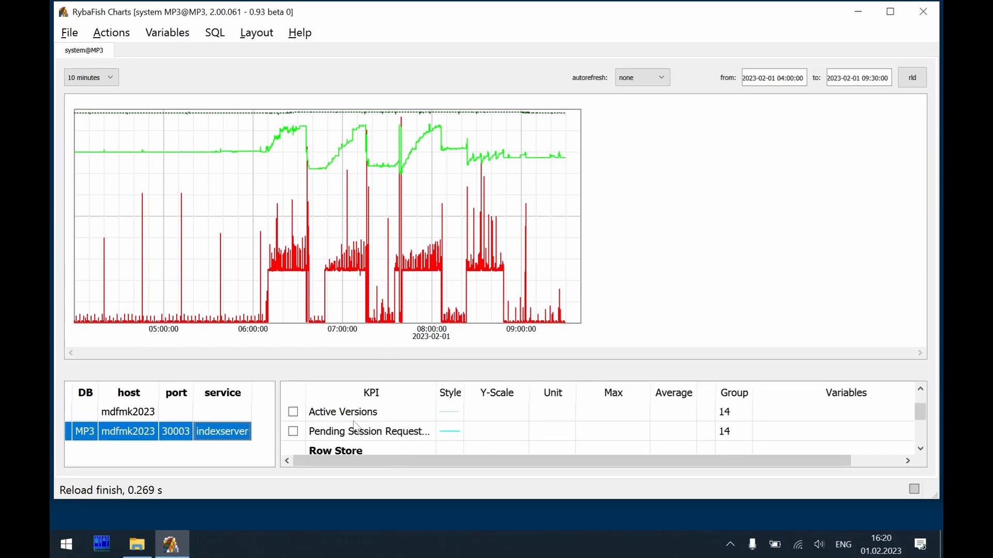
scroll(354, 425, "down", 3)
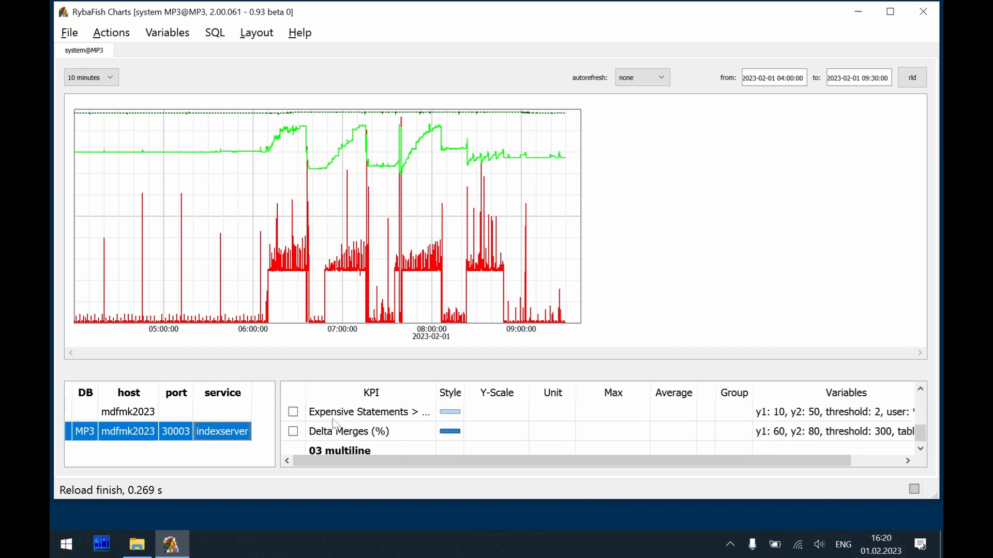
left_click(343, 415)
left_click(293, 412)
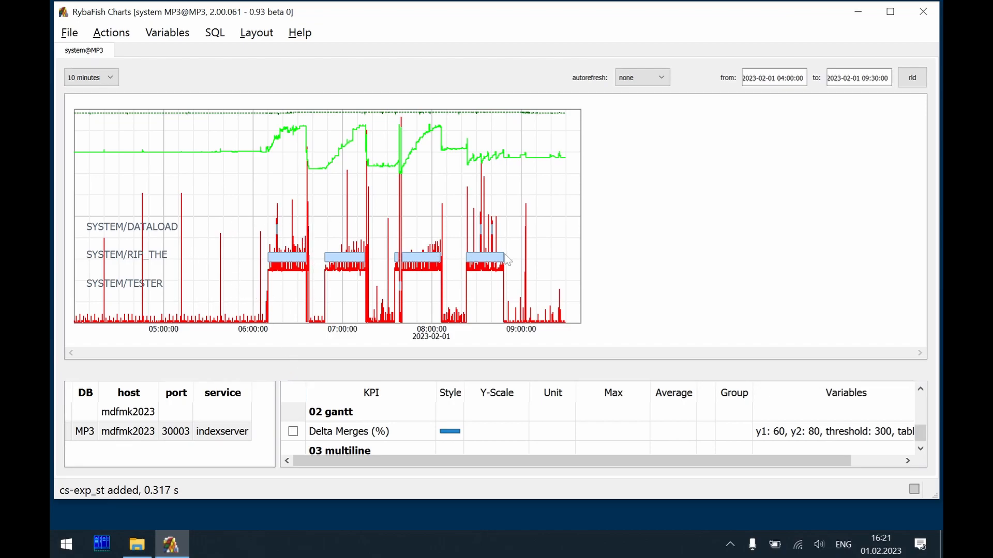
- Examine the SYSTEM/DATALOAD and SYSTEM/RIP_THE expensive statements between 06:10 and 06:35 at the 1-minute time scale
scroll(291, 319, "up", 2)
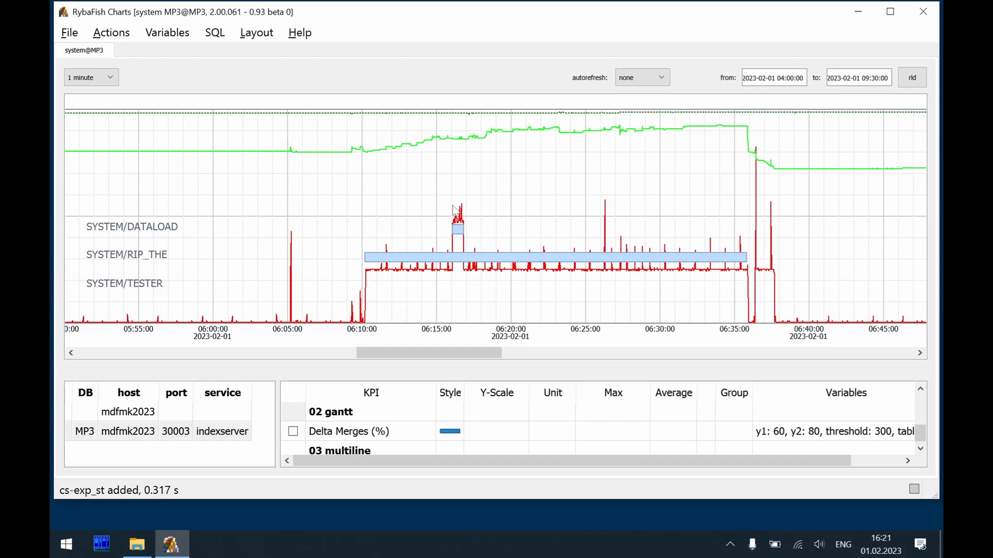
left_click(459, 232)
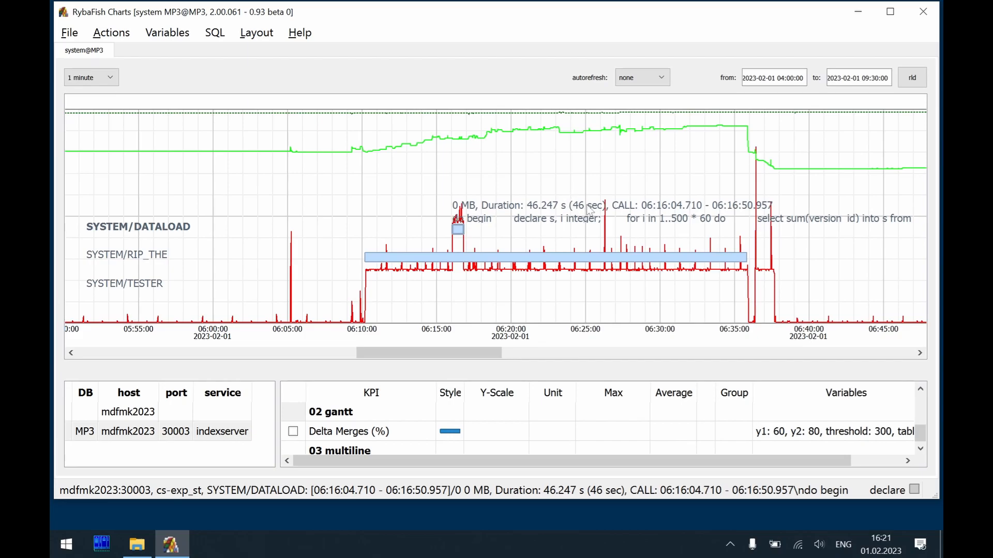
left_click(780, 256)
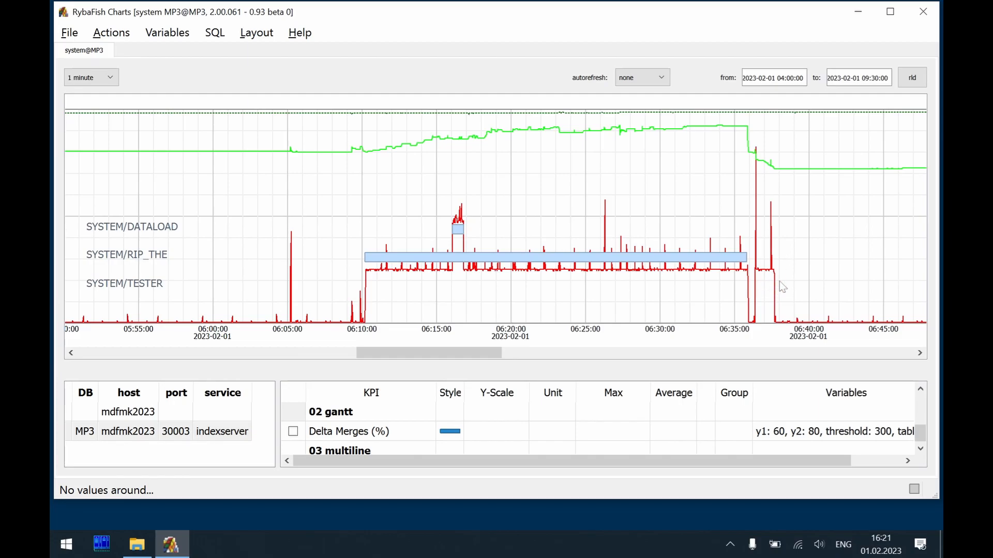
left_click(366, 257)
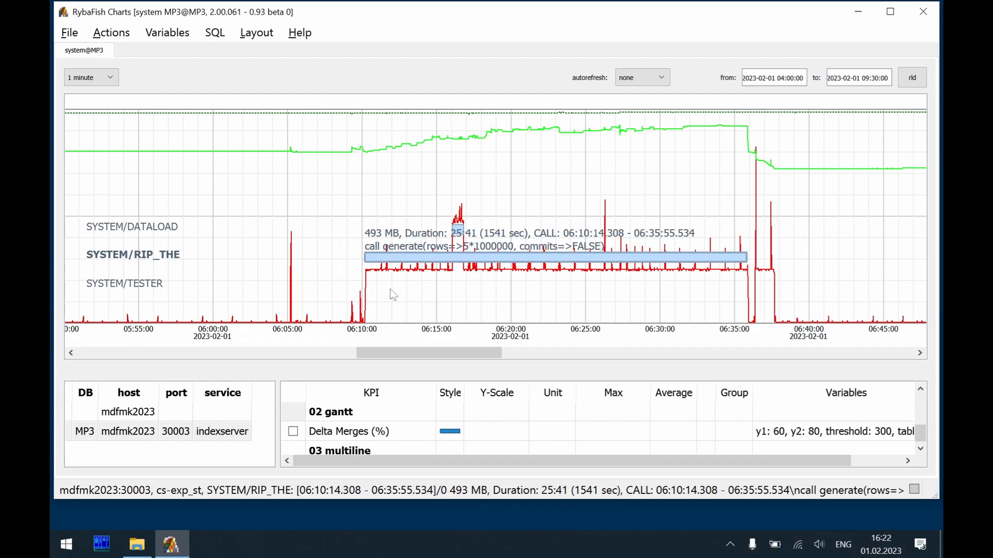
- Open the gantt KPI definition 10_exp_st.yaml from the sql\02 gantt folder of demo2023_01 in Notepad++
left_click(381, 414)
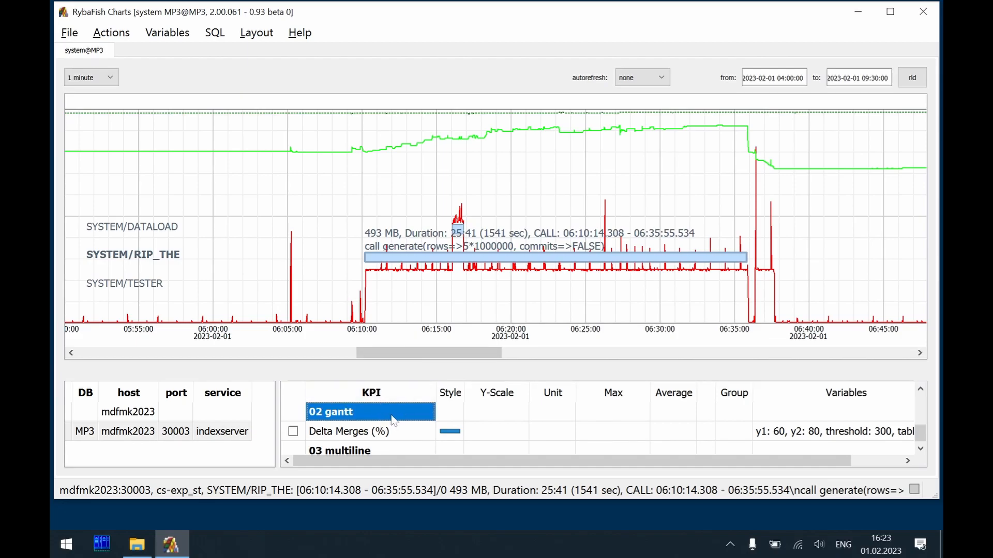
left_click(137, 545)
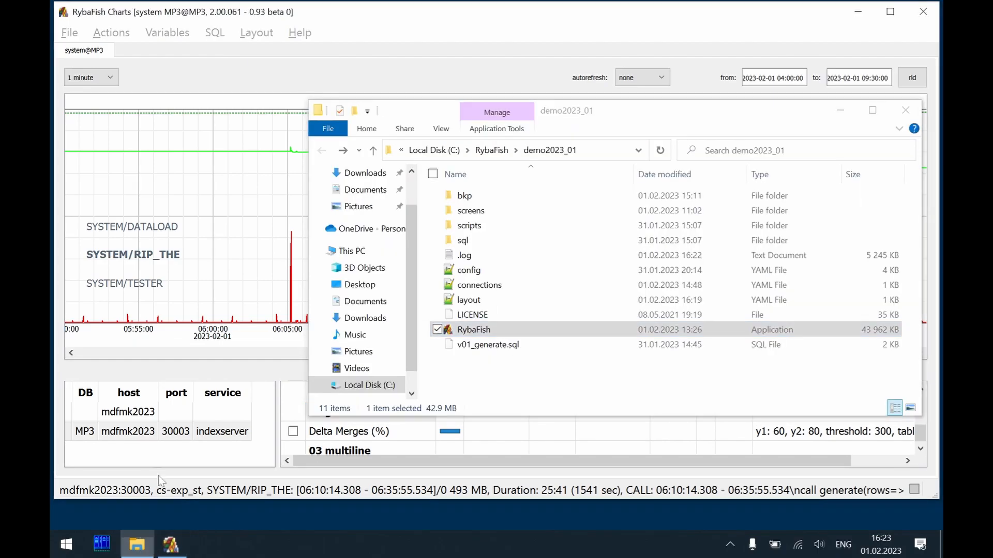
double_click(498, 241)
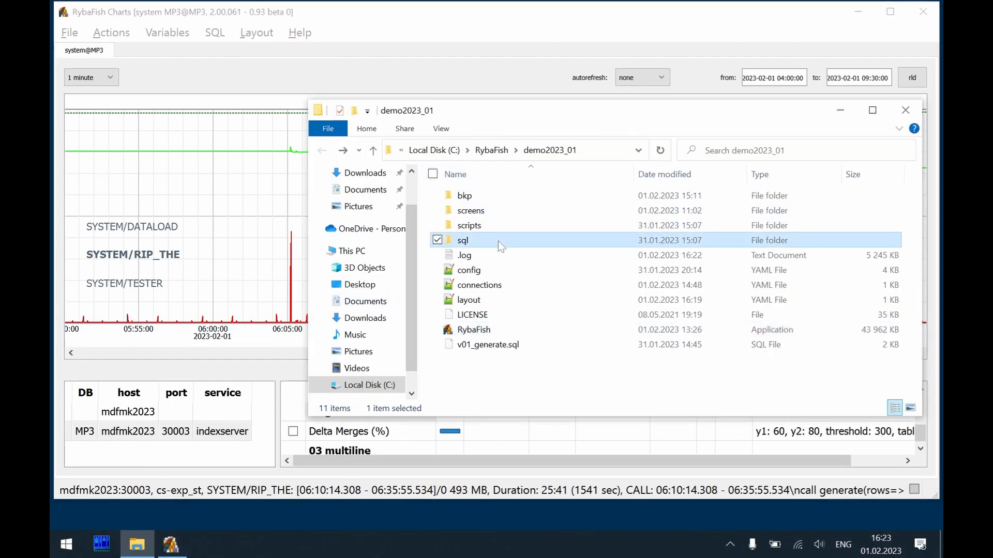
left_click(498, 215)
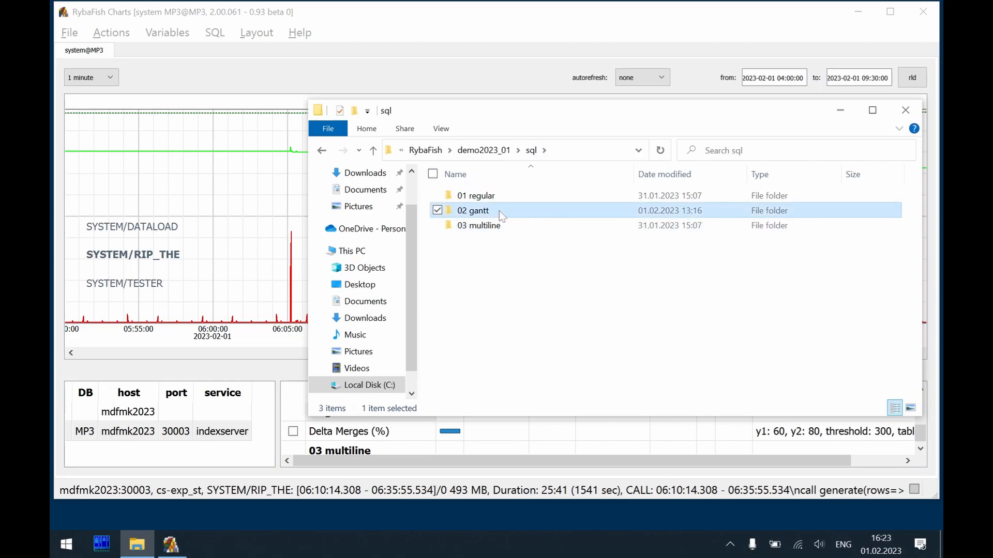
double_click(499, 210)
double_click(499, 199)
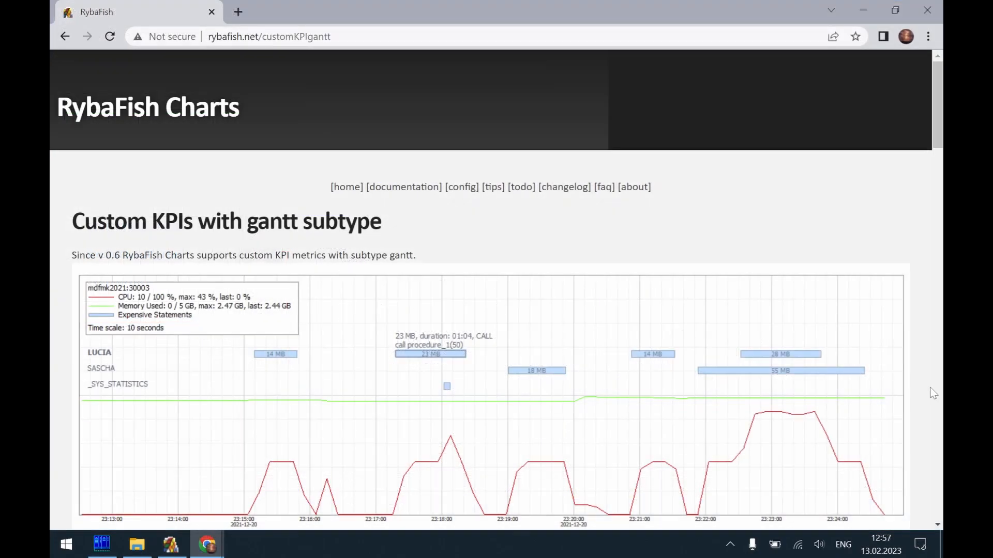
- Read the rybafish.net documentation on custom KPIs with gantt subtype, covering the example YAML and the KPI options
scroll(933, 394, "down", 1)
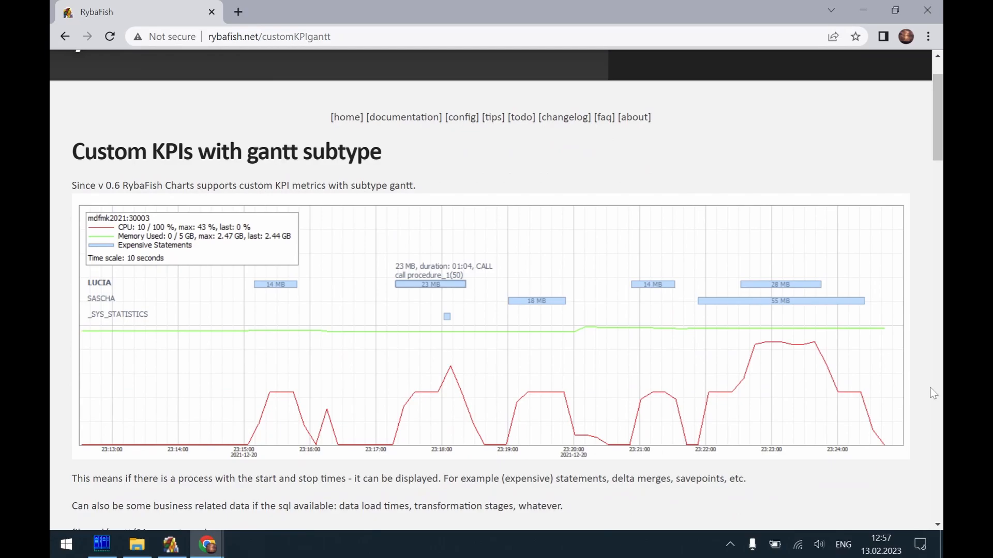
scroll(934, 394, "down", 10)
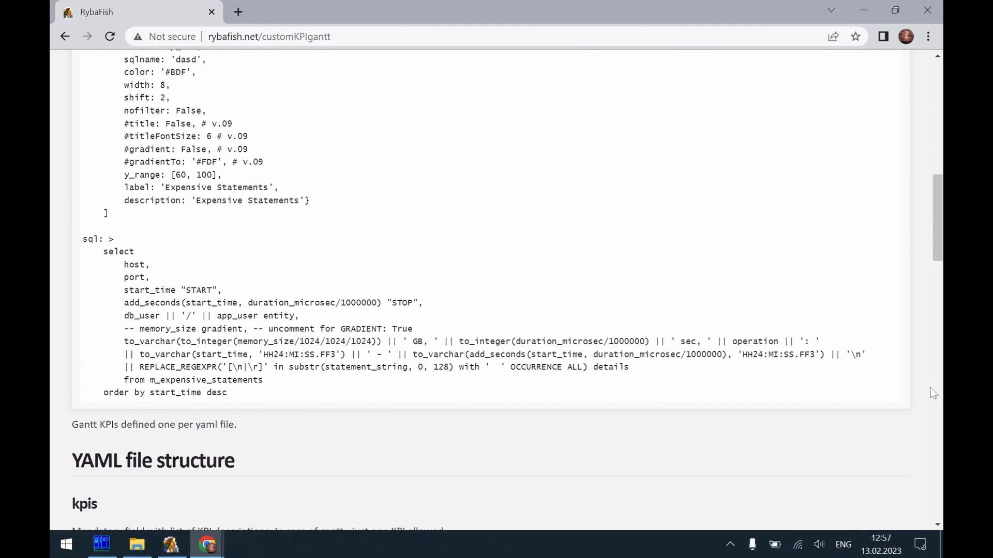
scroll(933, 394, "down", 7)
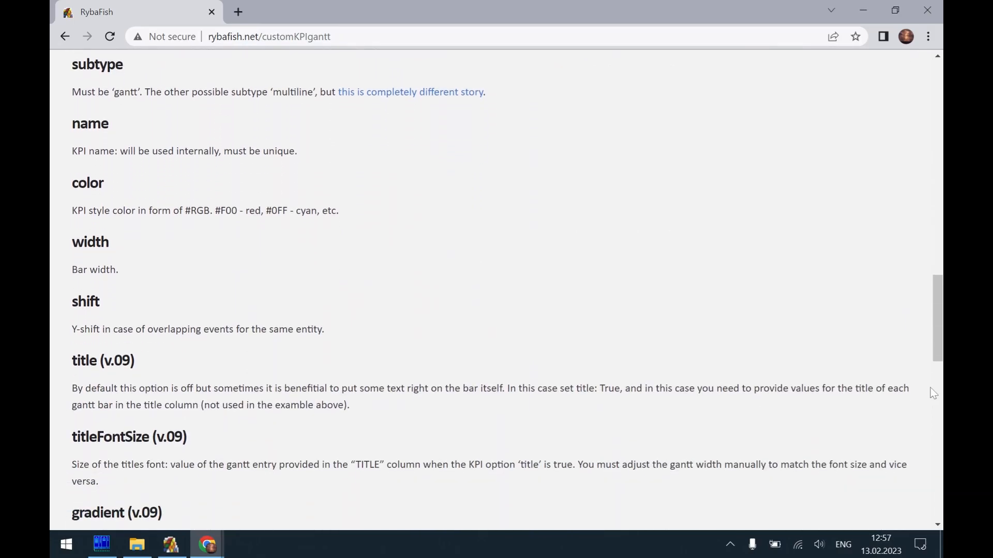
scroll(933, 392, "down", 4)
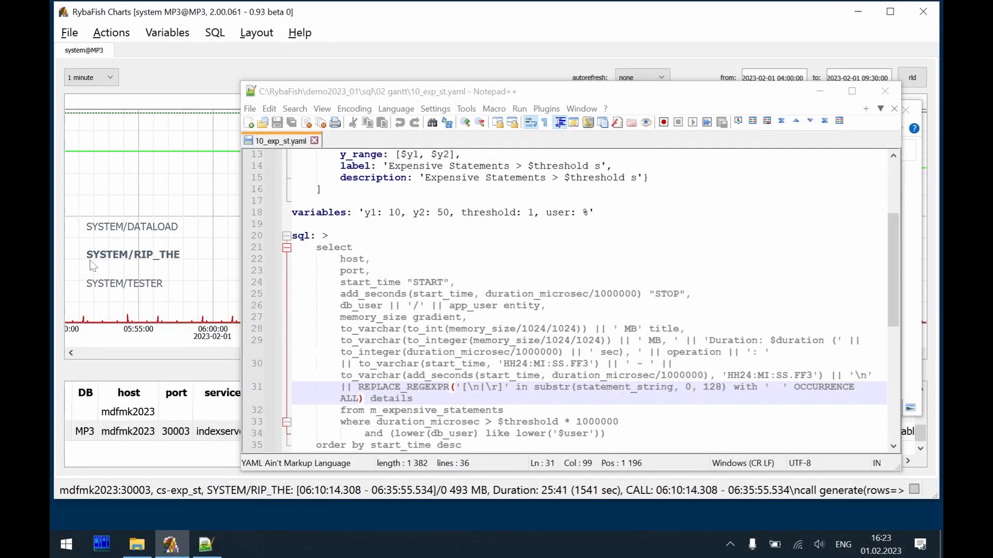
- In 10_exp_st.yaml in Notepad++, replace the entity expression with statement_hash and save the file
key("alt+Tab")
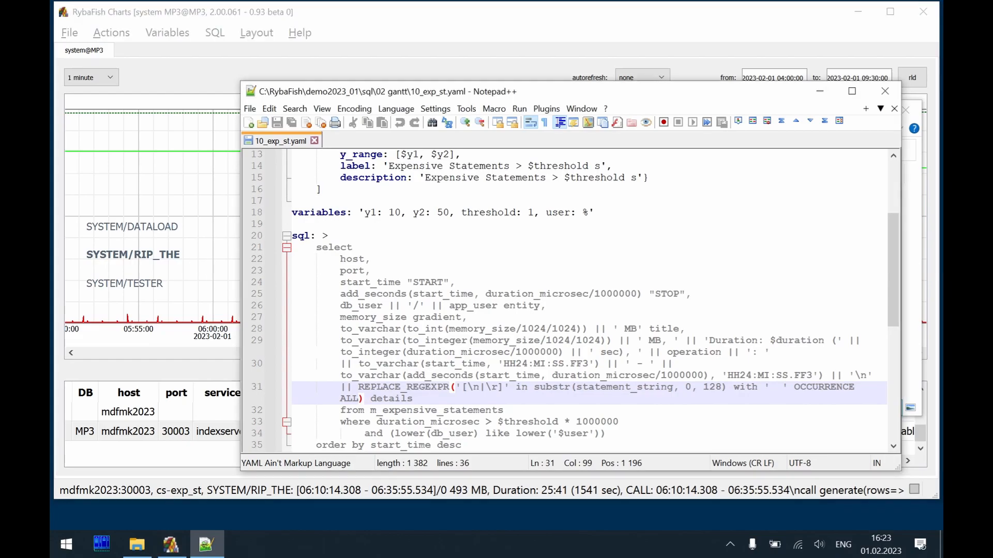
double_click(523, 306)
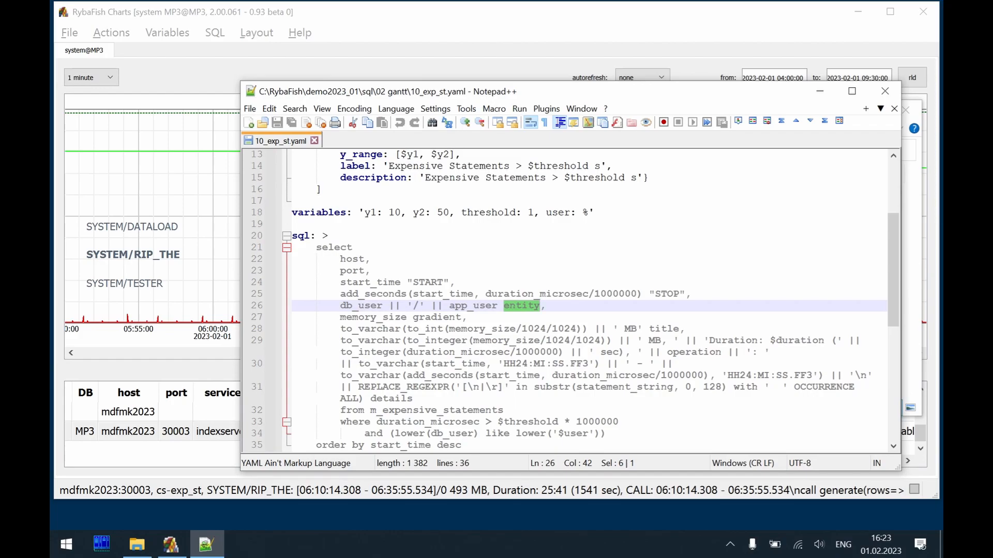
left_click(480, 306)
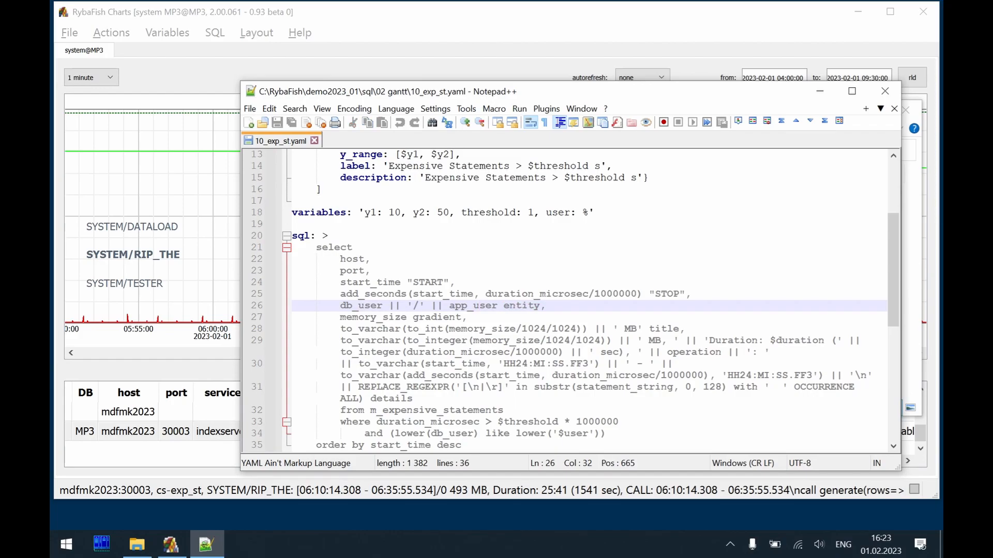
key("Left")
key("shift+Home")
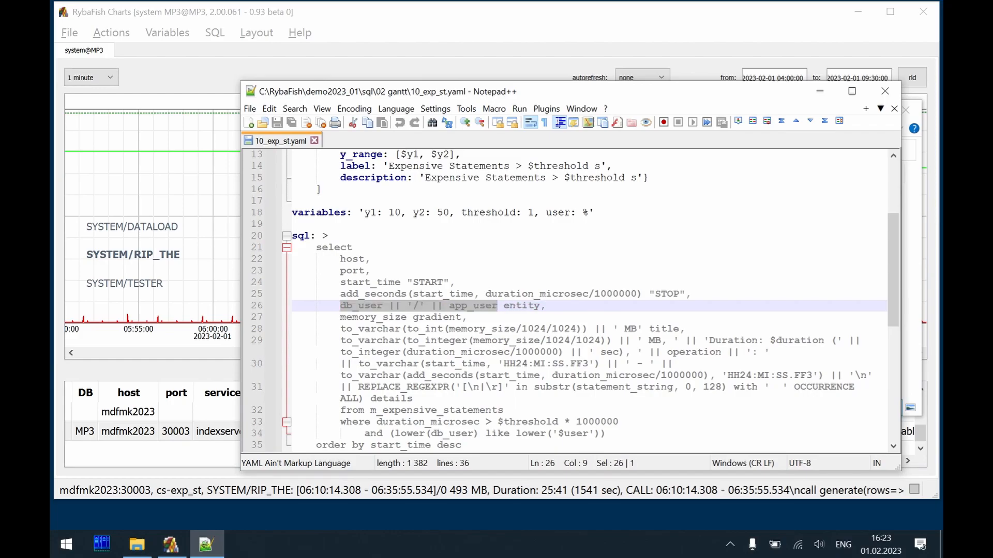
type("statement_")
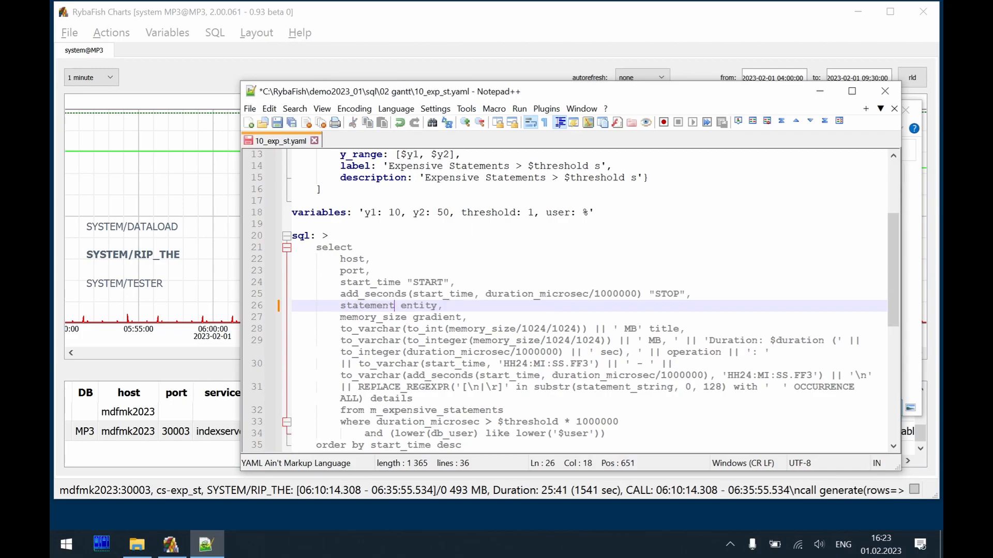
type("hash")
key("ctrl+s")
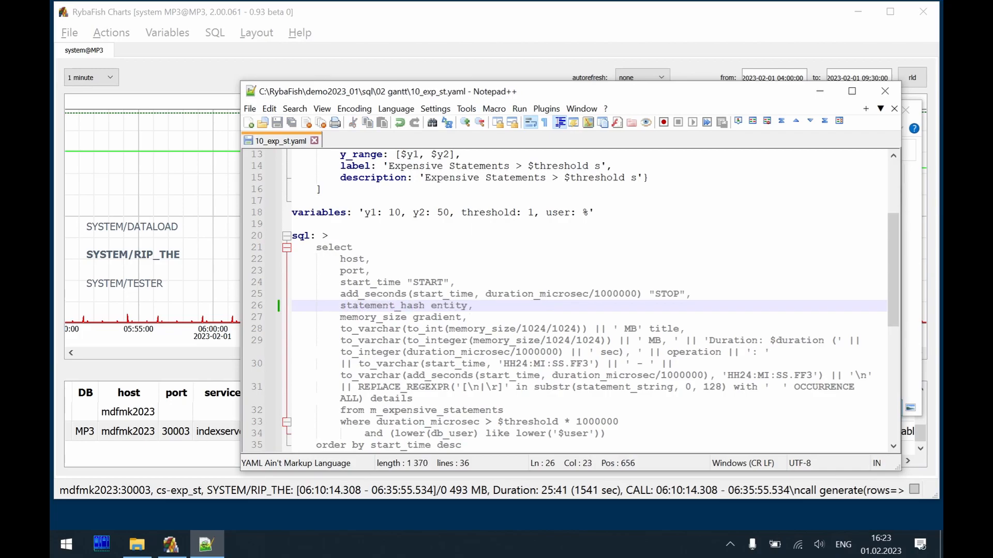
- Switch back to RybaFish Charts, reload the custom KPIs and refresh the chart data
left_click(219, 203)
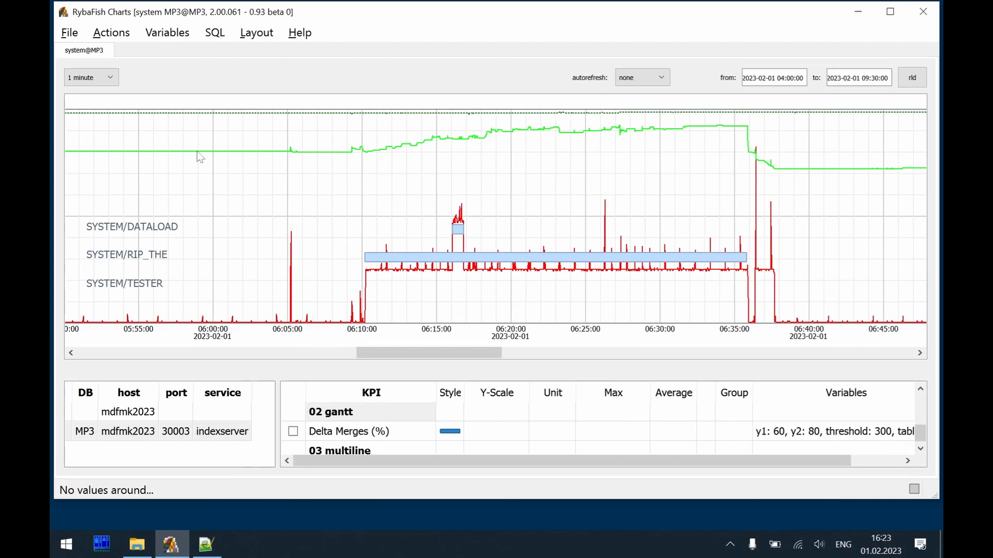
left_click(113, 34)
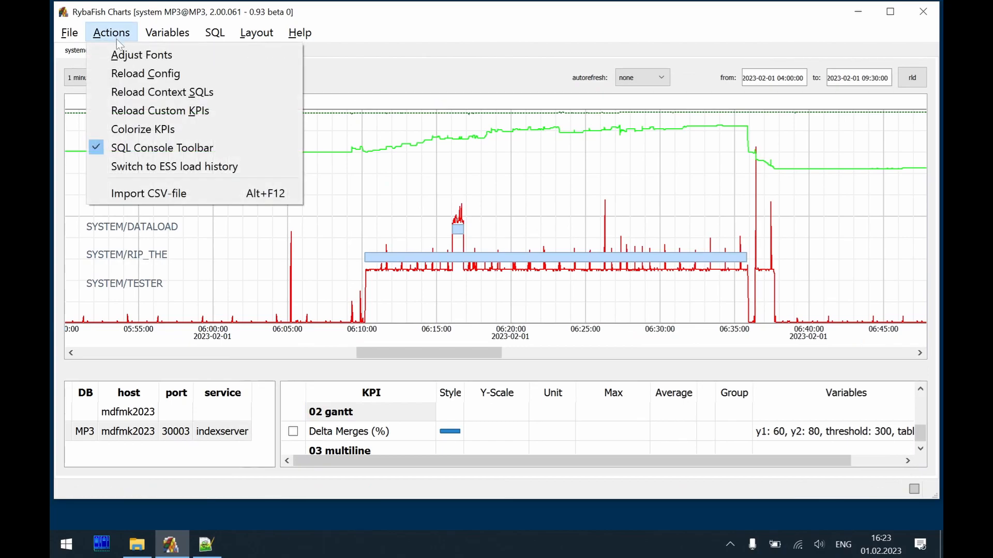
left_click(204, 115)
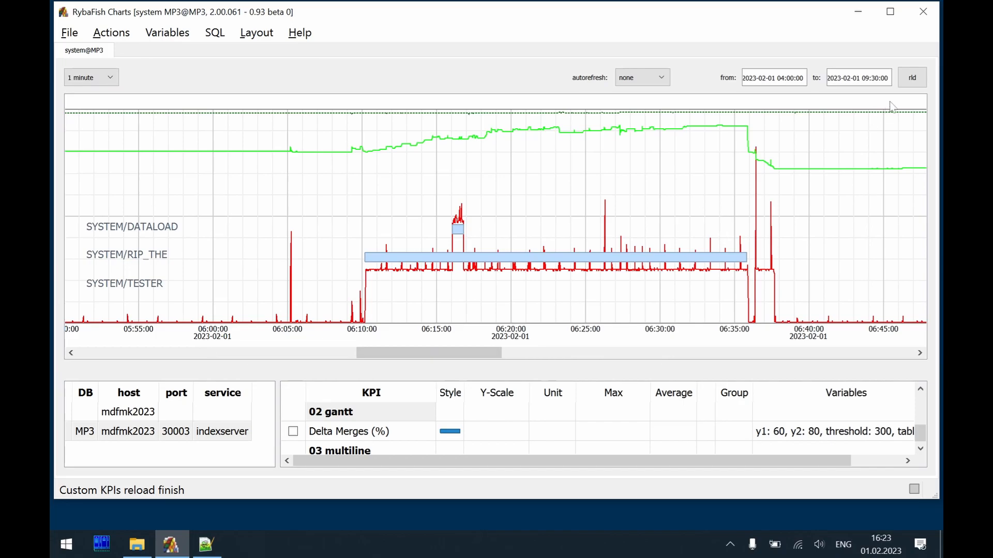
left_click(910, 80)
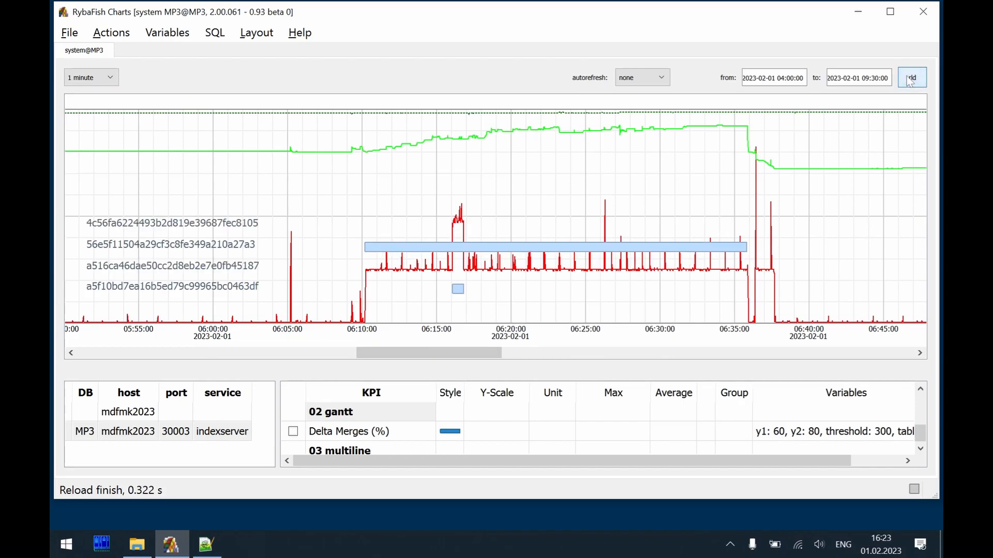
- Inspect the details of the expensive statement starting at 06:10 and compare the statement bars at the 5-minute time scale
left_click(367, 248)
left_click(369, 247)
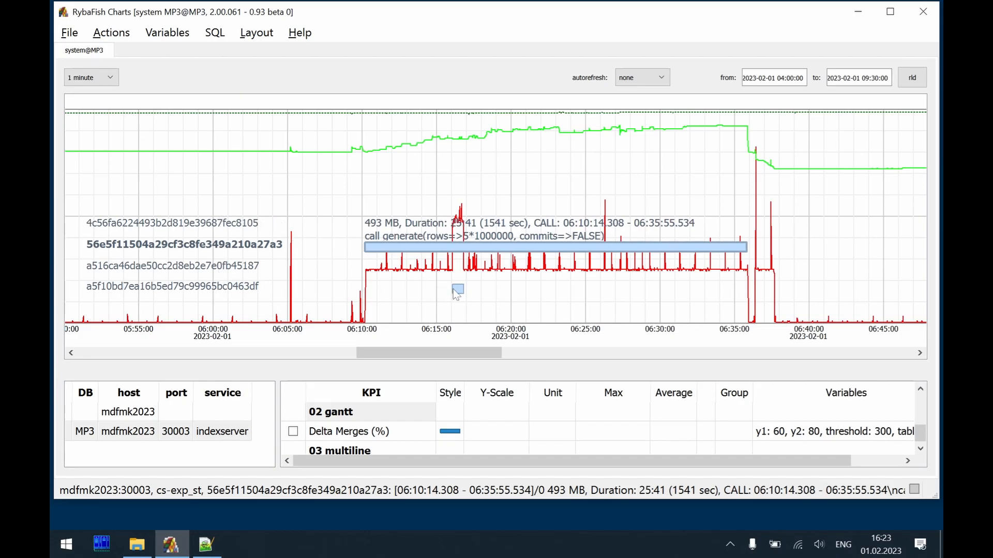
scroll(456, 294, "down", 1)
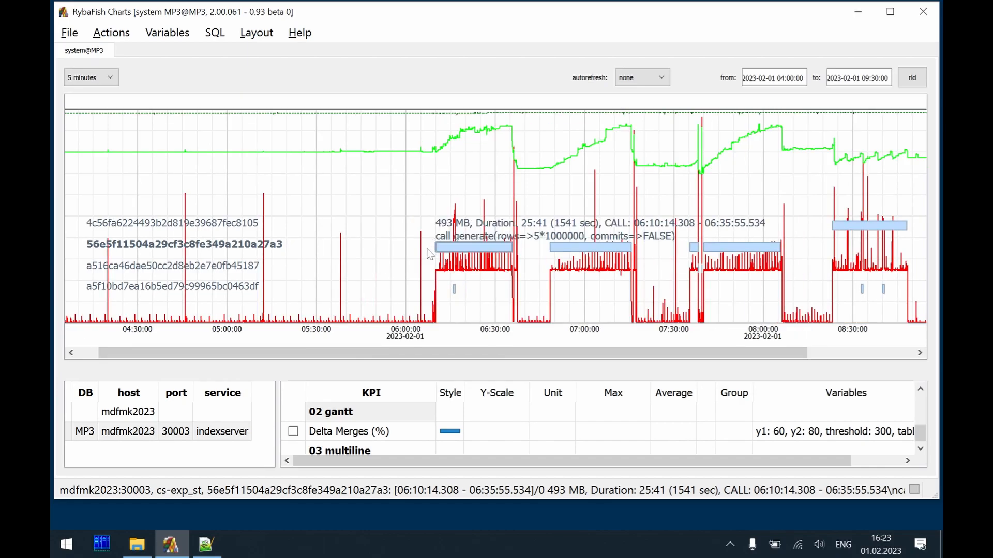
scroll(442, 256, "right", 2)
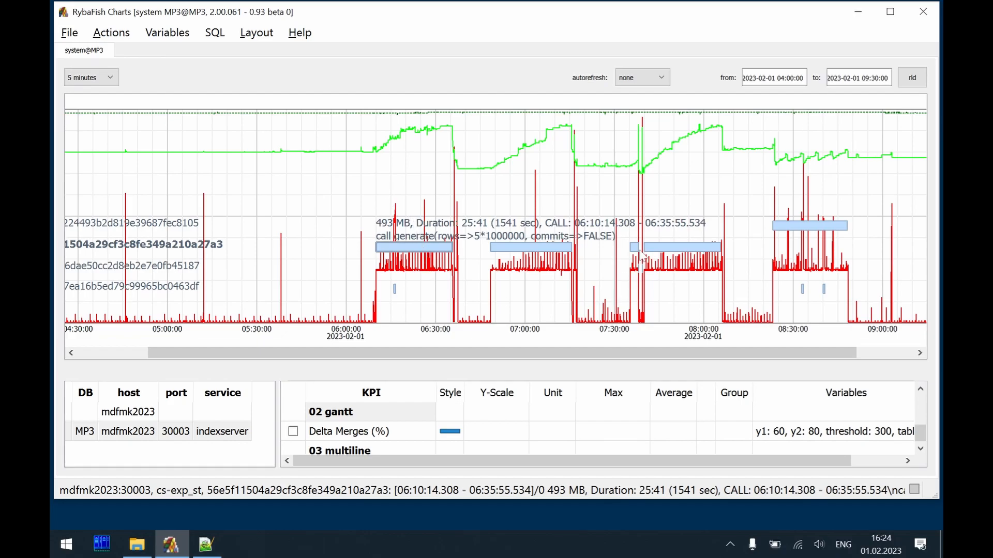
- Examine the CALL and SELECT statements between 07:35 and 07:40 at the 10-second time scale
scroll(641, 254, "up", 1)
scroll(640, 250, "up", 1)
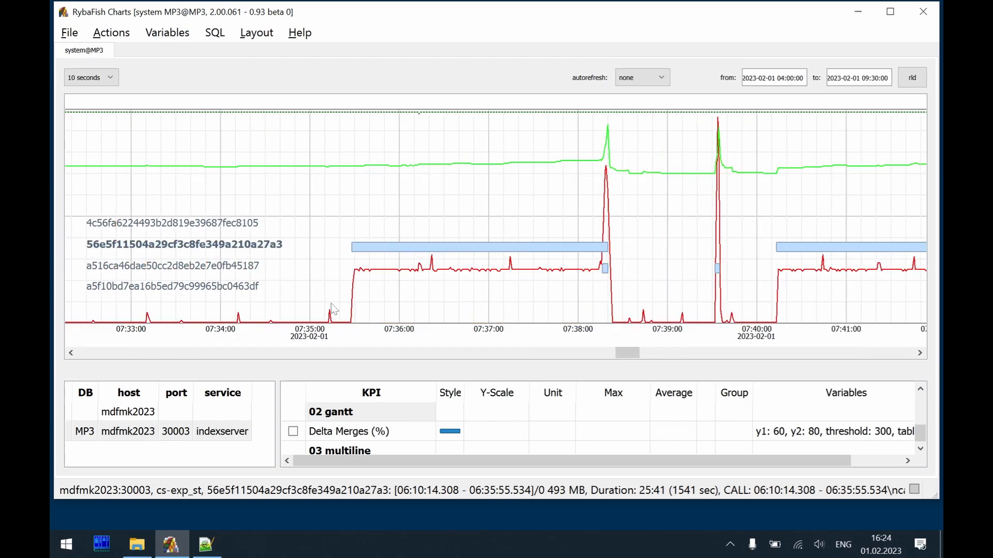
left_click(357, 250)
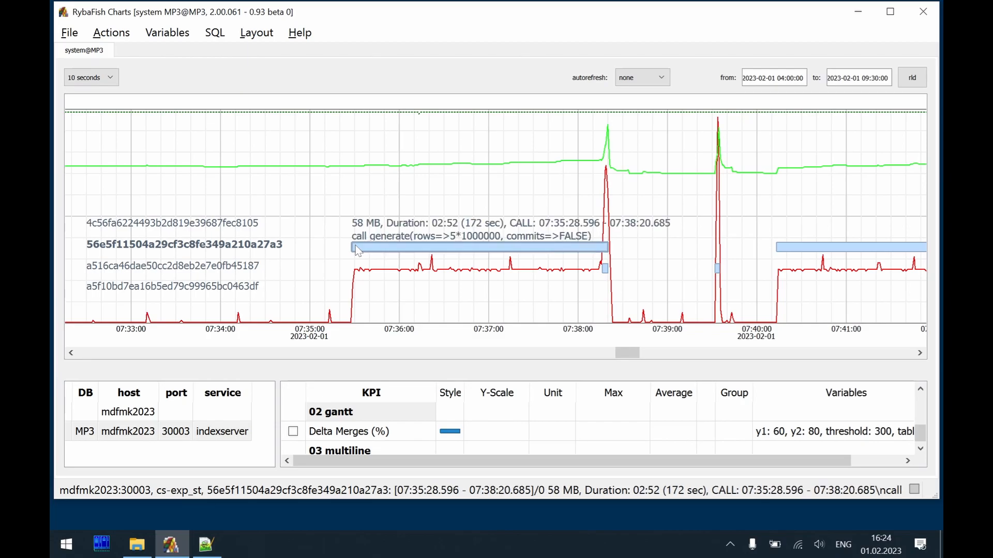
left_click(605, 269)
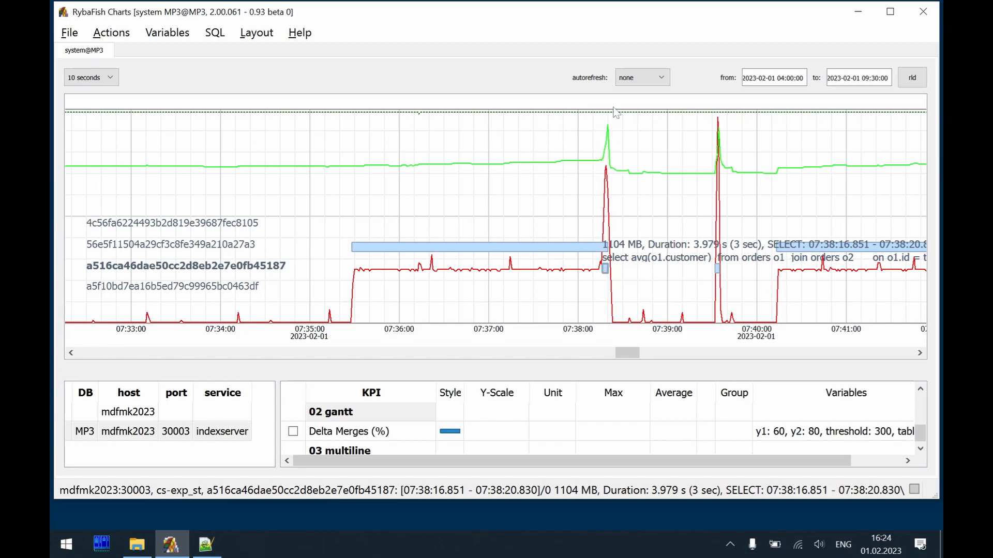
left_click(602, 247)
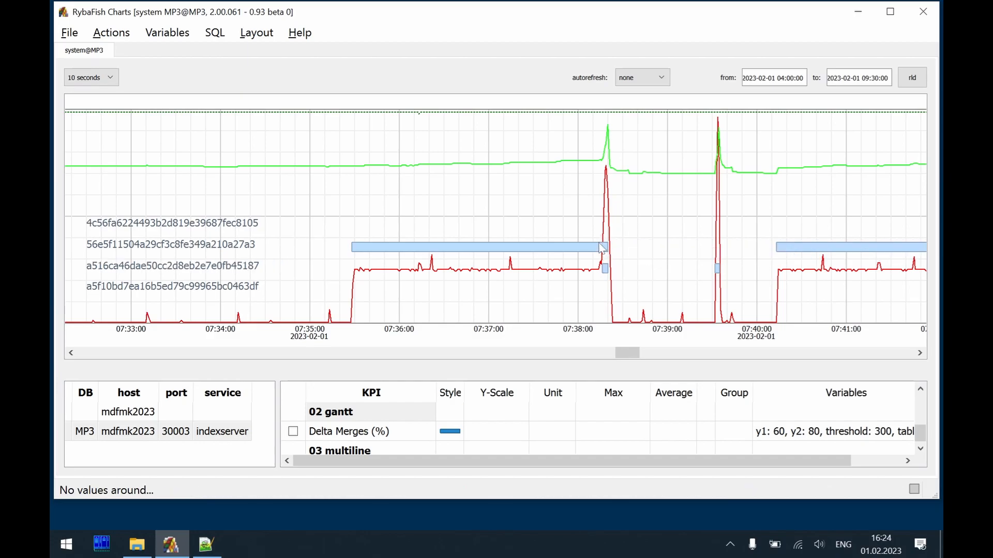
left_click(607, 272)
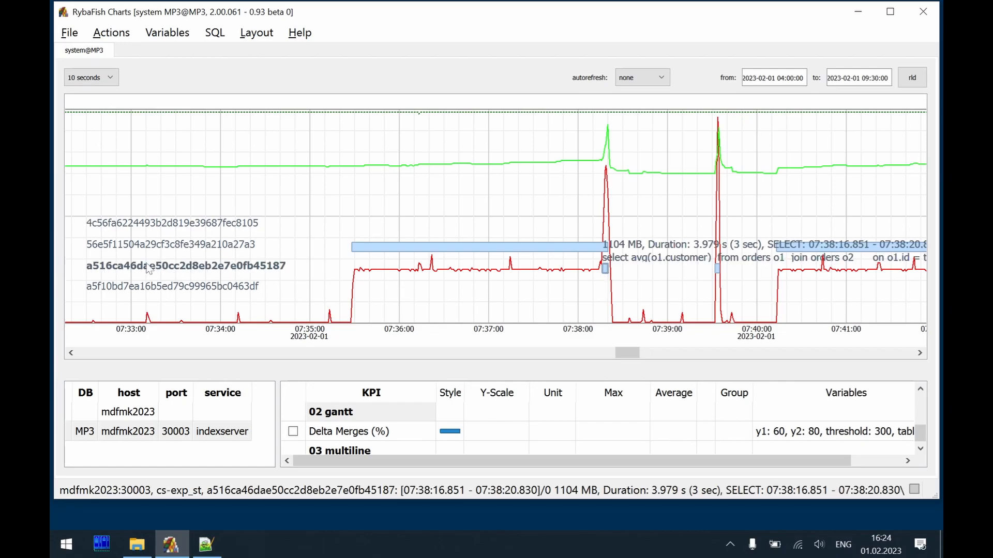
left_click(718, 270)
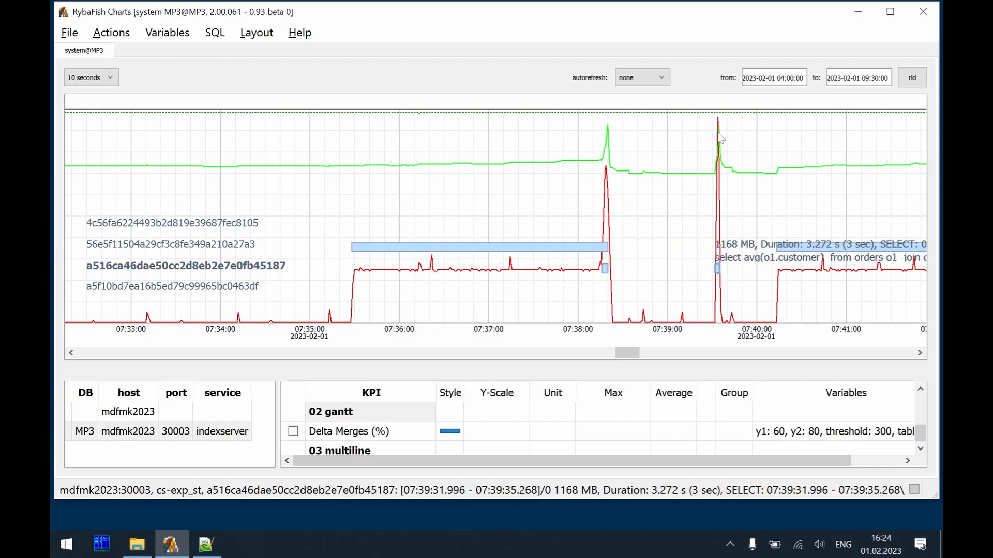
scroll(717, 265, "down", 2)
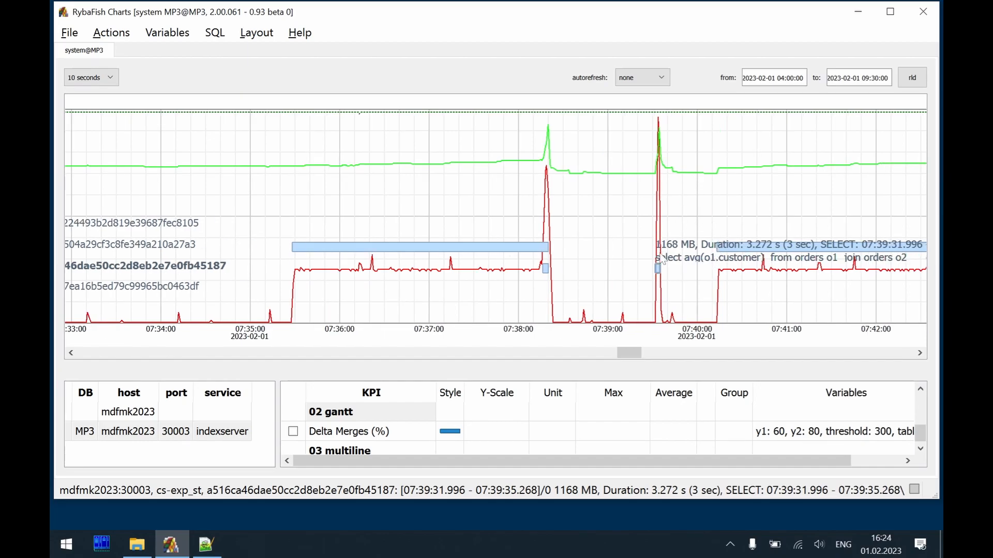
left_click(546, 273)
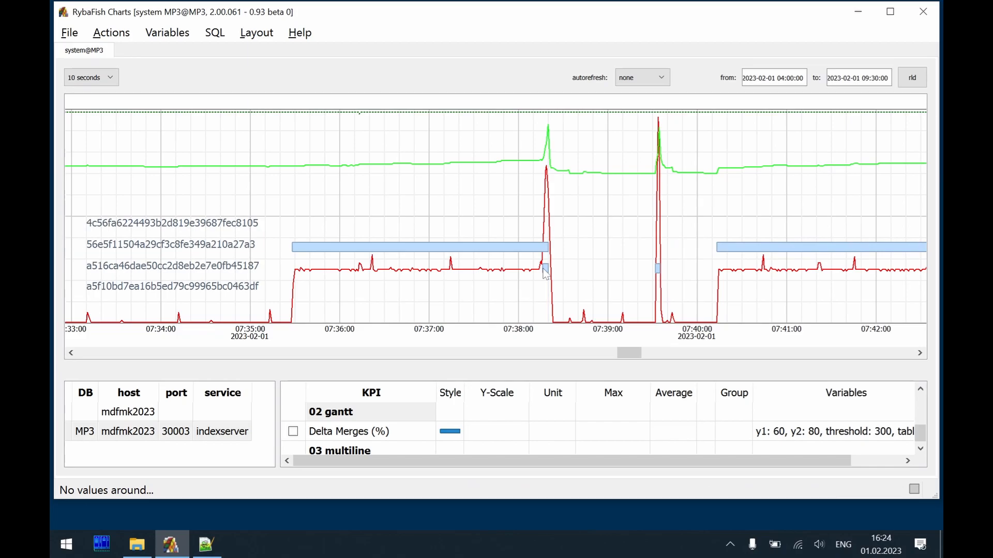
left_click(548, 274)
- Append || '\n' || error_text to the details expression in 10_exp_st.yaml, save it and return to RybaFish Charts
key("alt+Tab")
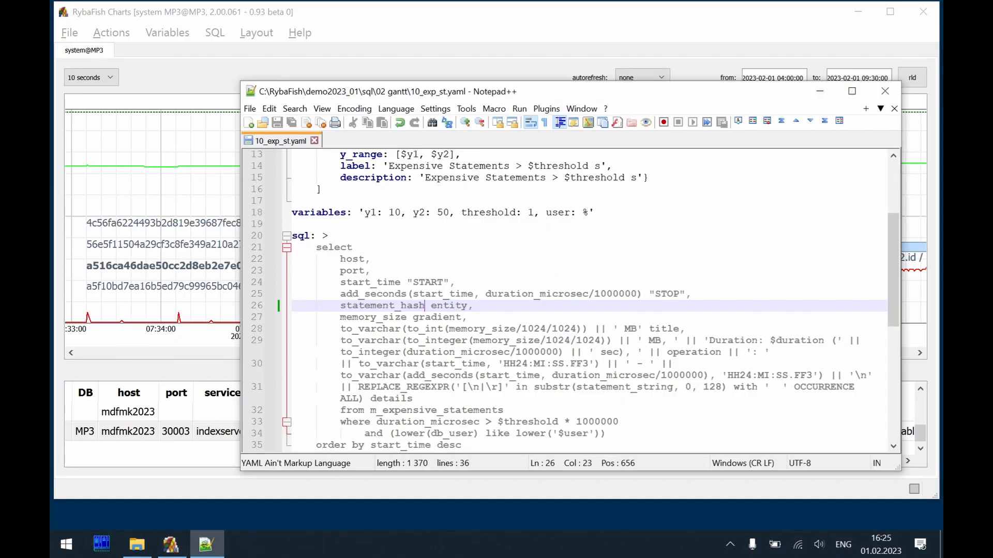
scroll(576, 299, "down", 1)
left_click(370, 364)
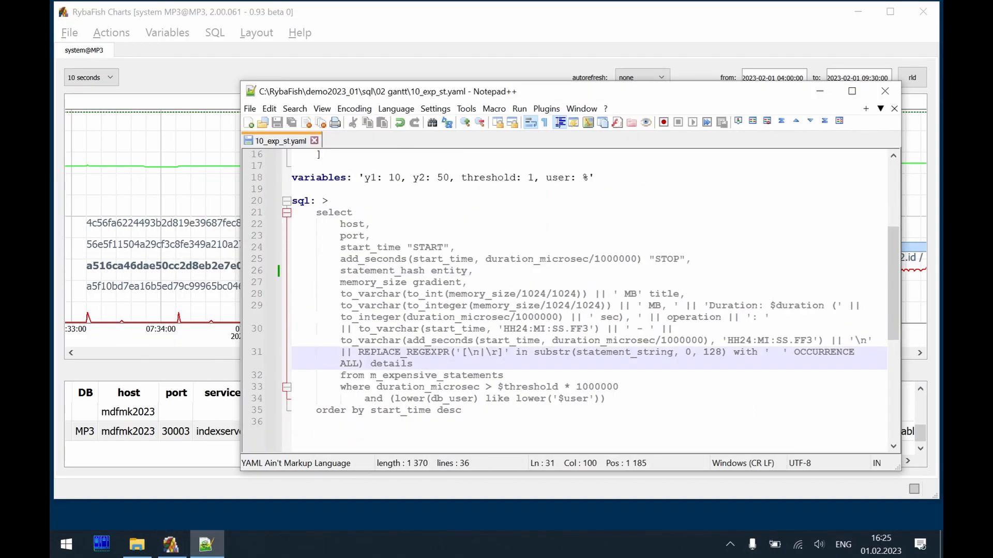
type("'")
key("BackSpace")
key("Delete")
type("|| ' ' ||")
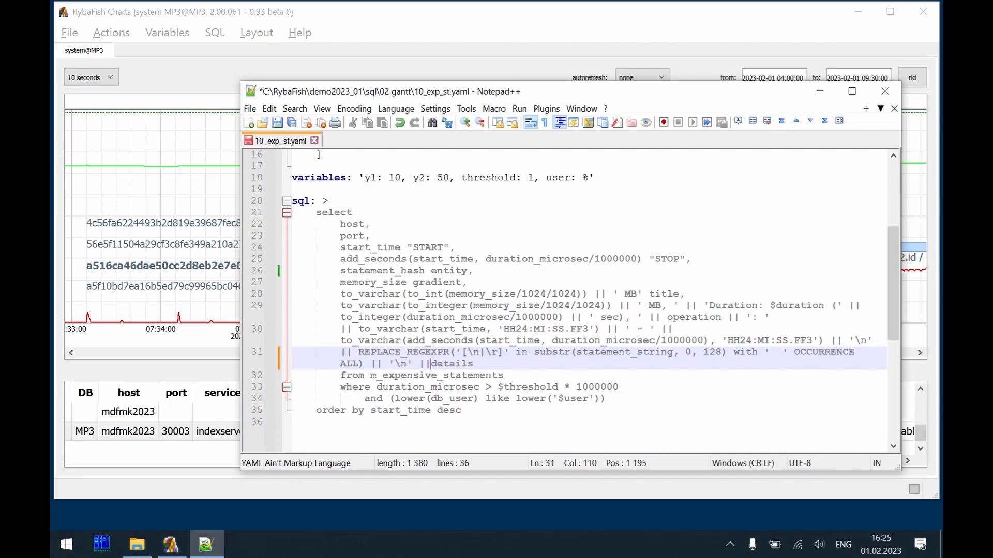
key("ctrl+Left")
key("ctrl+Right")
key("Left")
type("error_text")
key("ctrl+s")
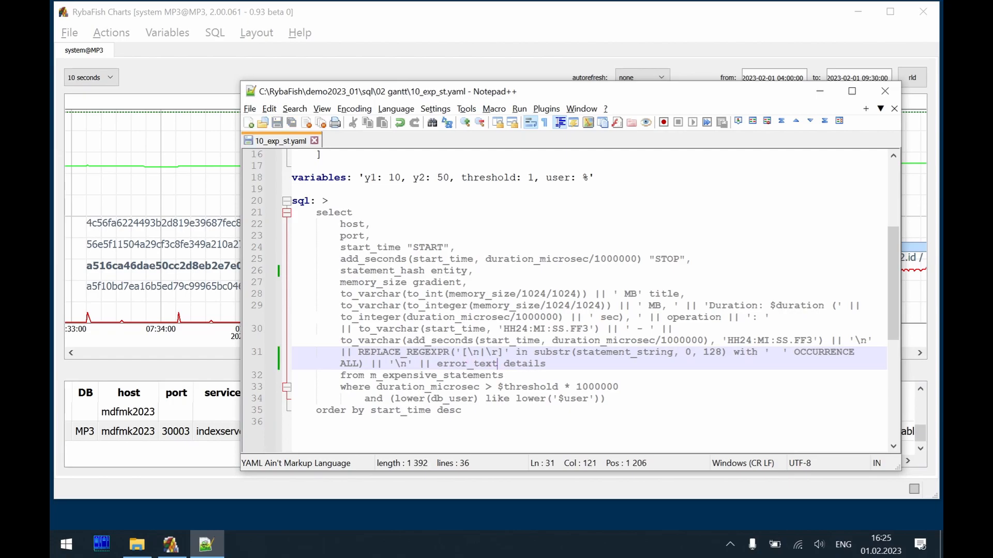
key("alt+Tab")
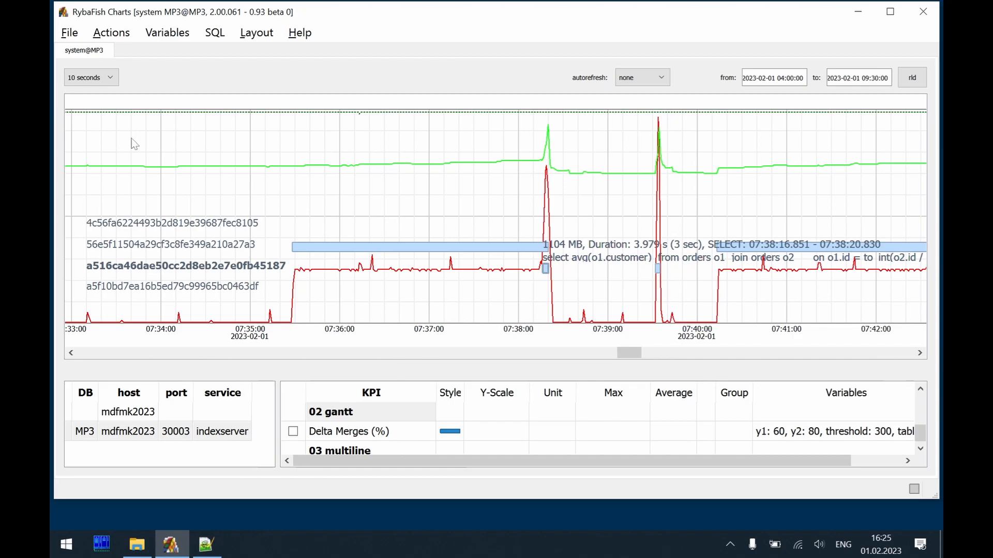
- Reload the custom KPIs and refresh the chart data to apply the edited details expression
left_click(128, 36)
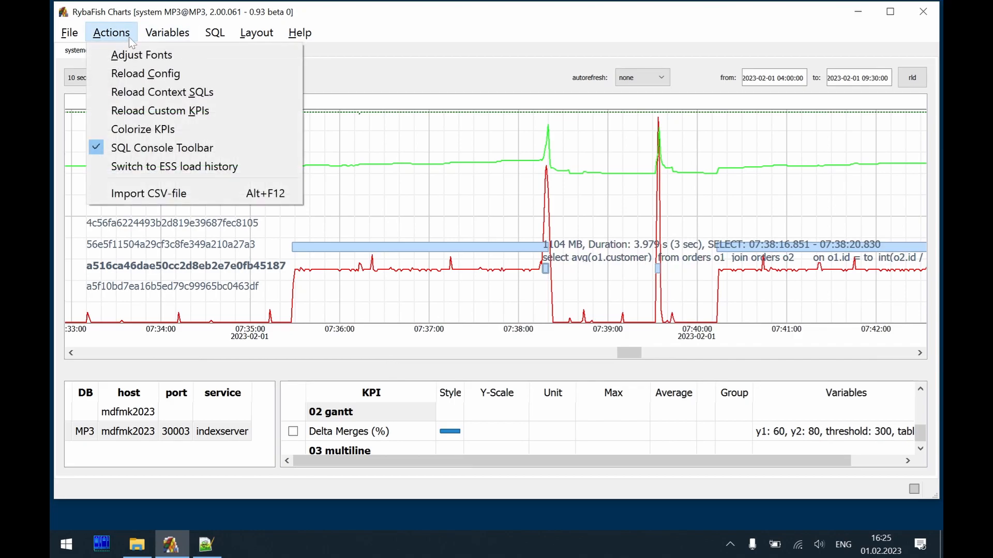
left_click(192, 112)
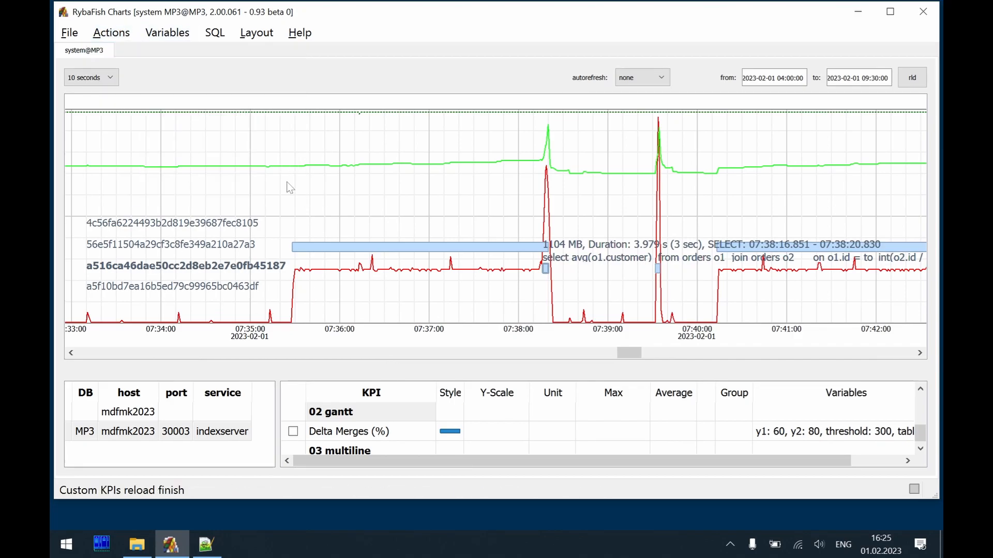
left_click(920, 80)
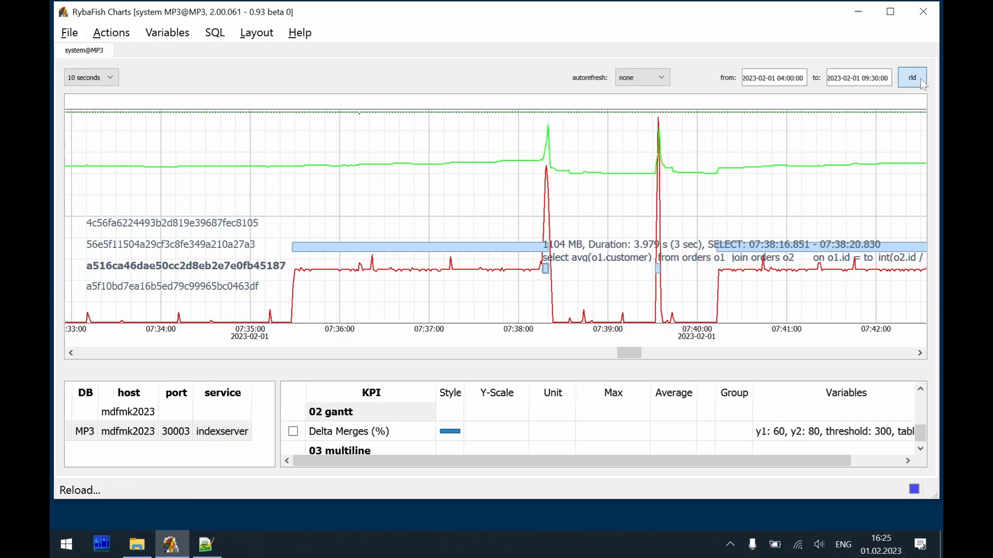
- Inspect the details and error text of the CALL statement bar starting at about 07:35
scroll(573, 278, "down", 1)
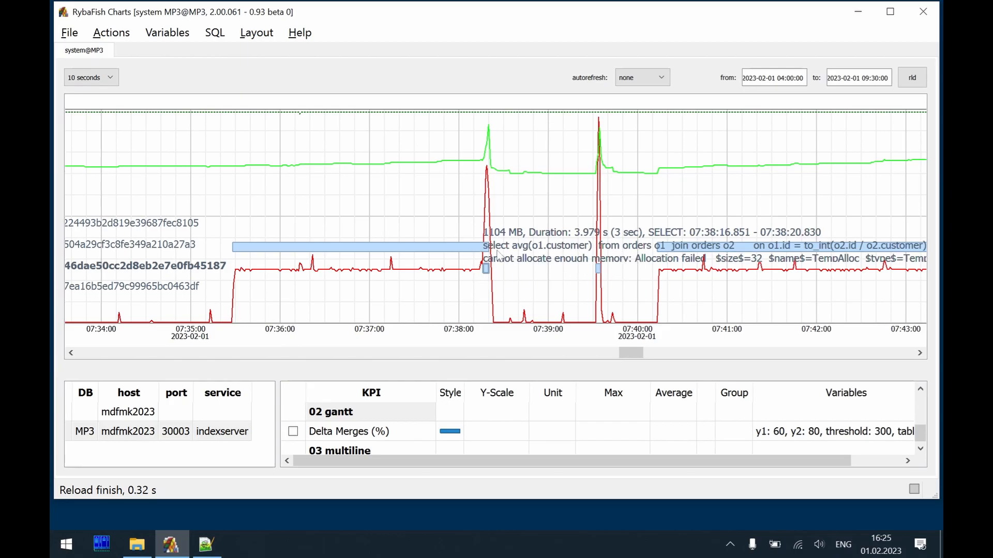
left_click(457, 251)
scroll(457, 251, "up", 2)
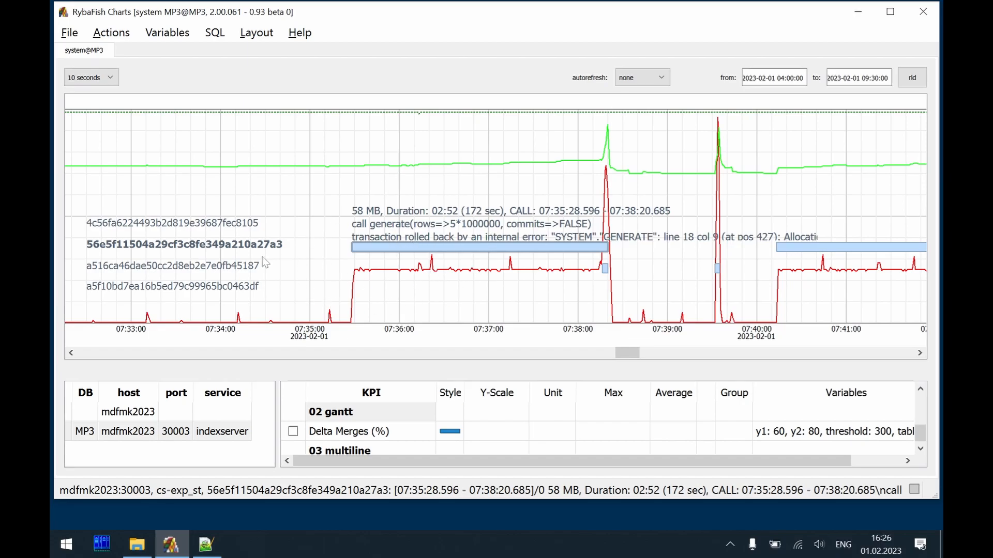
- Copy the highlighted CALL statement's gantt entity and paste it into a new Notepad++ document
right_click(314, 246)
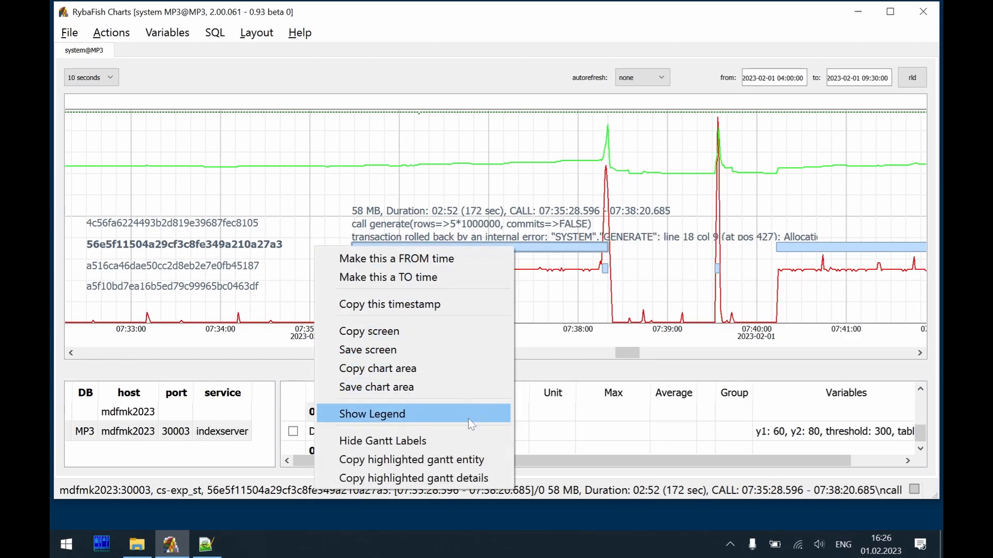
left_click(492, 462)
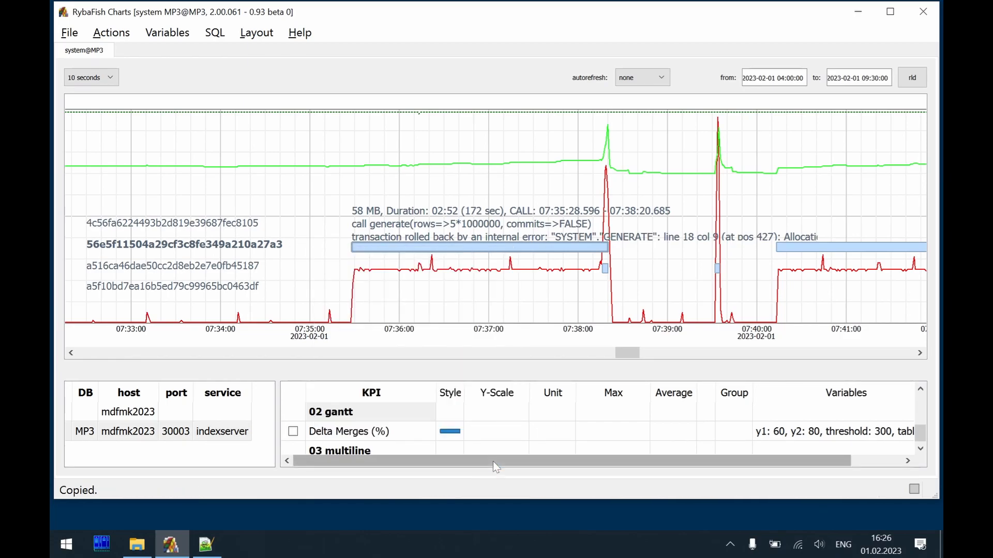
key("alt+Tab")
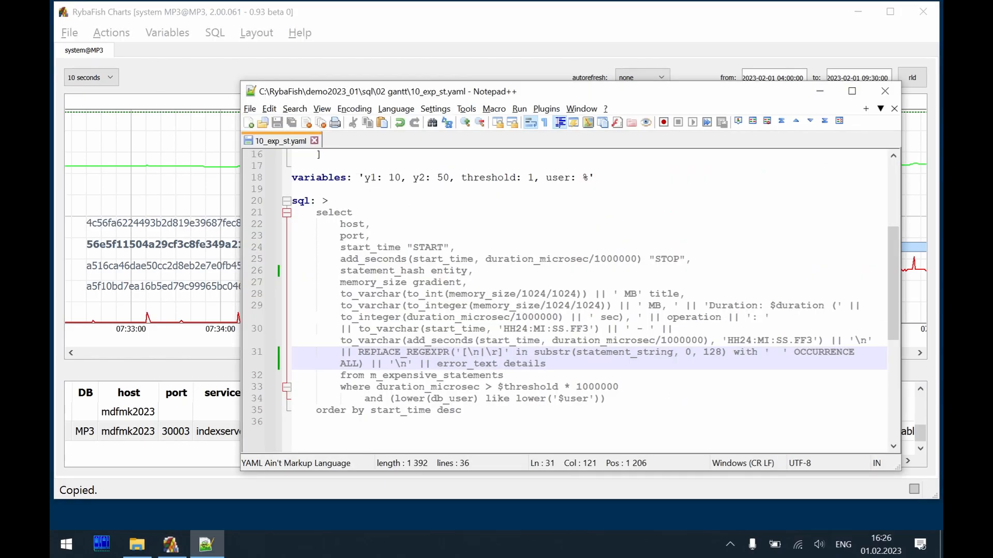
key("ctrl+n")
key("ctrl+v")
key("Return")
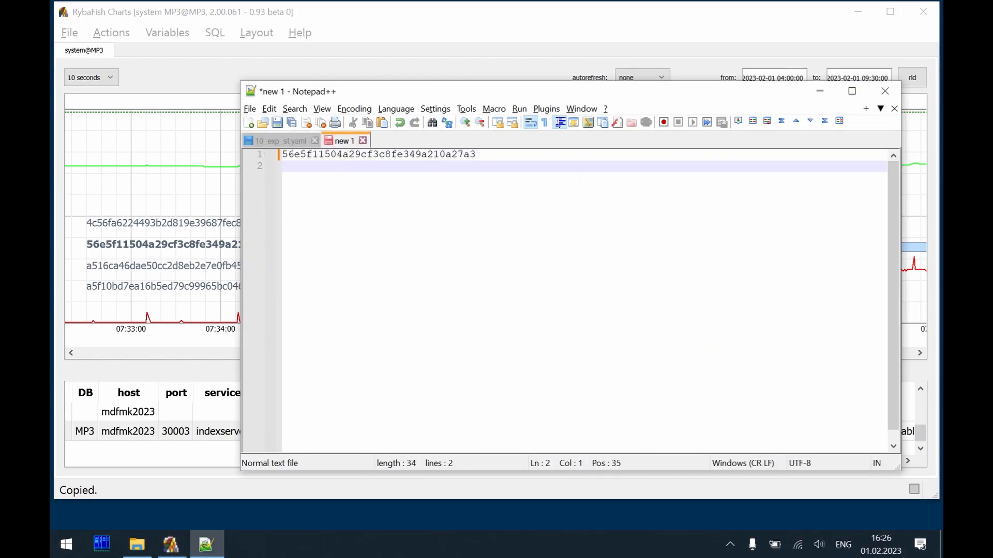
- Copy the same statement's gantt details from RybaFish Charts and paste them below the hash in the Notepad++ document
left_click(449, 35)
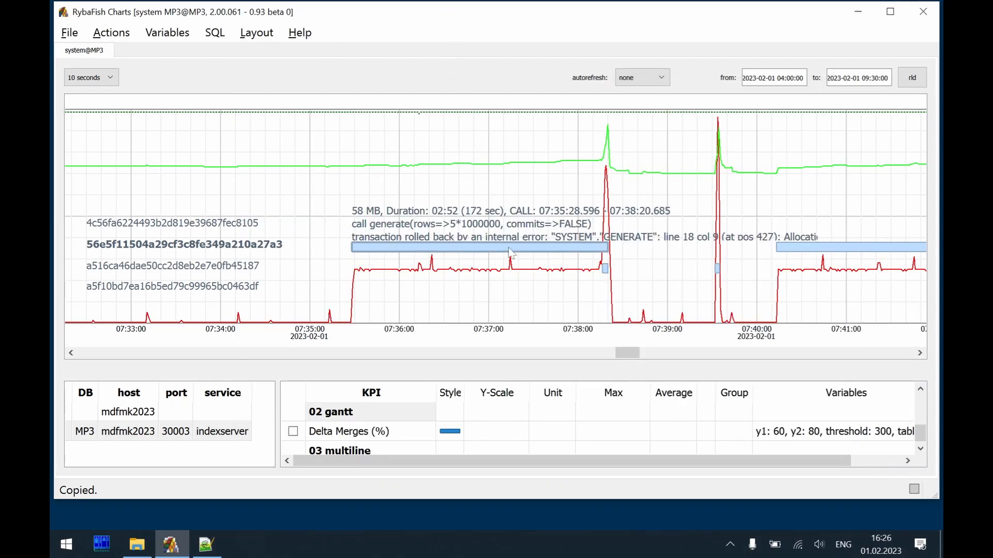
right_click(331, 242)
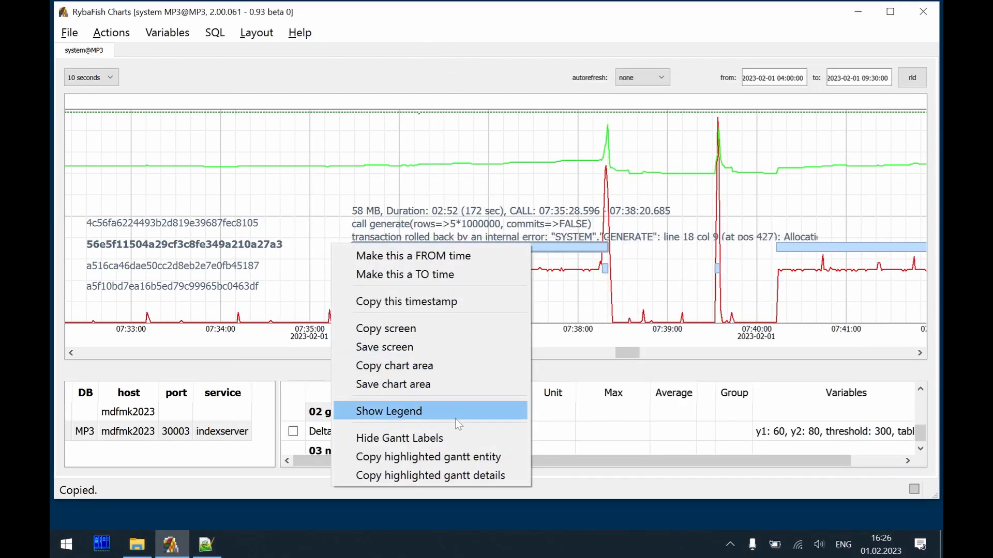
left_click(503, 476)
key("alt+Tab")
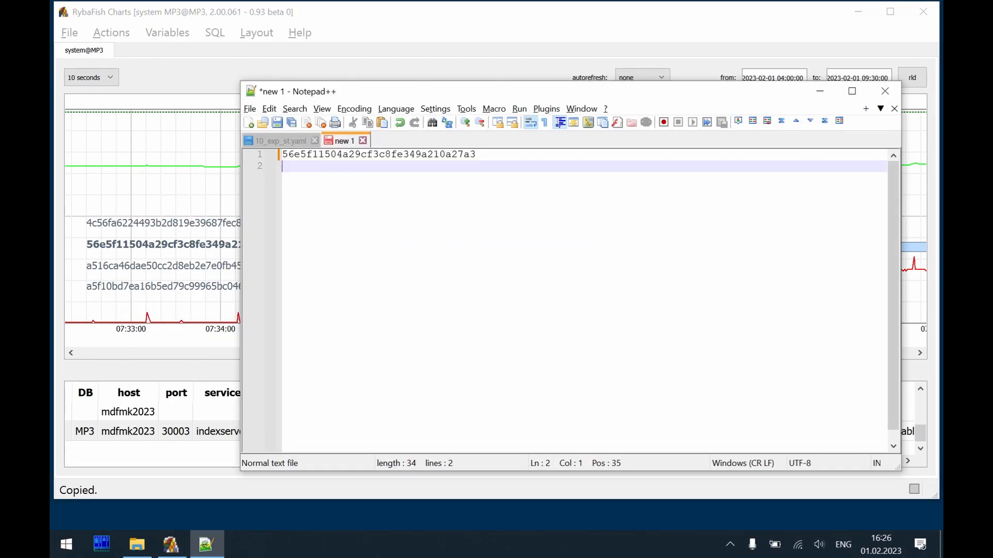
key("Return")
key("ctrl+v")
key("Return")
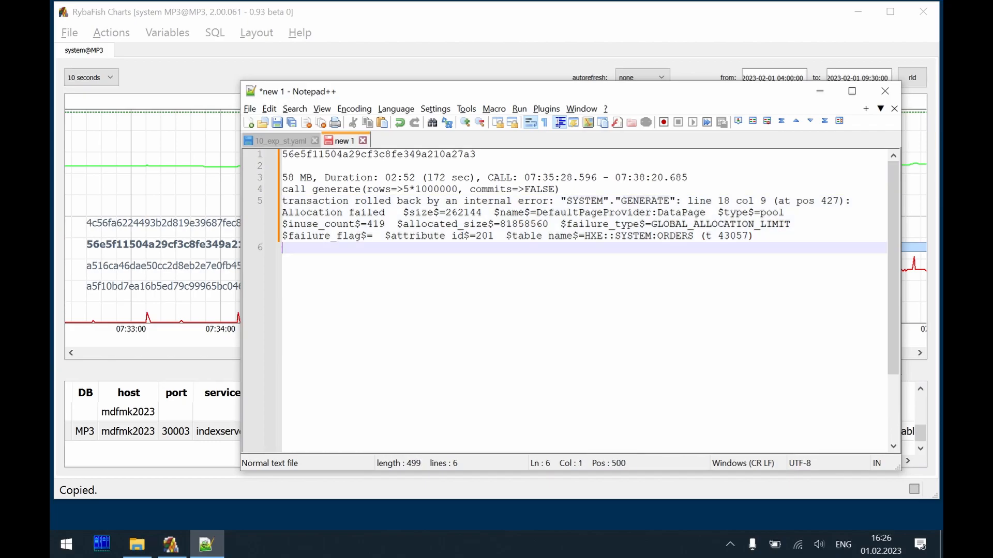
key("Return")
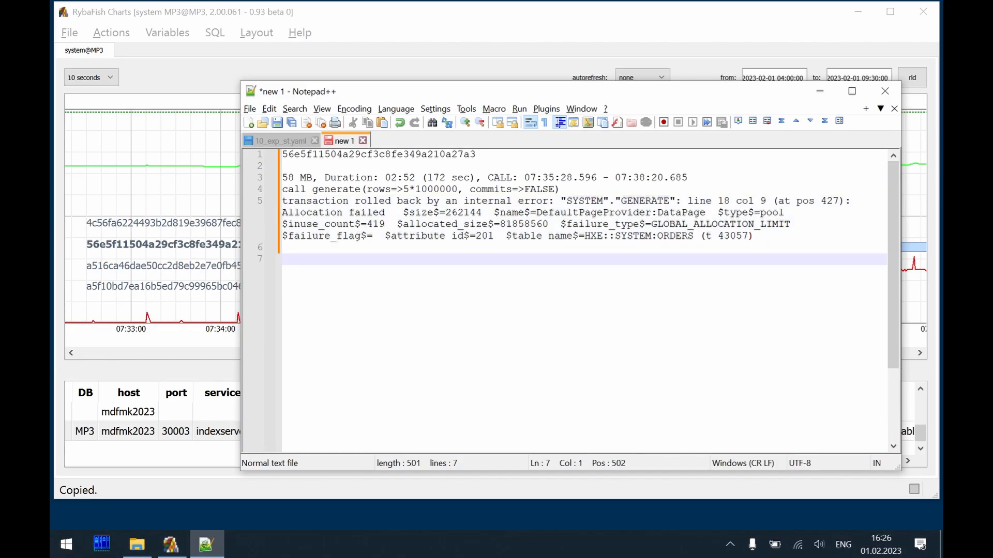
- Remove || '\n' || error_text from the details expression in 10_exp_st.yaml in Notepad++
key("alt+Tab")
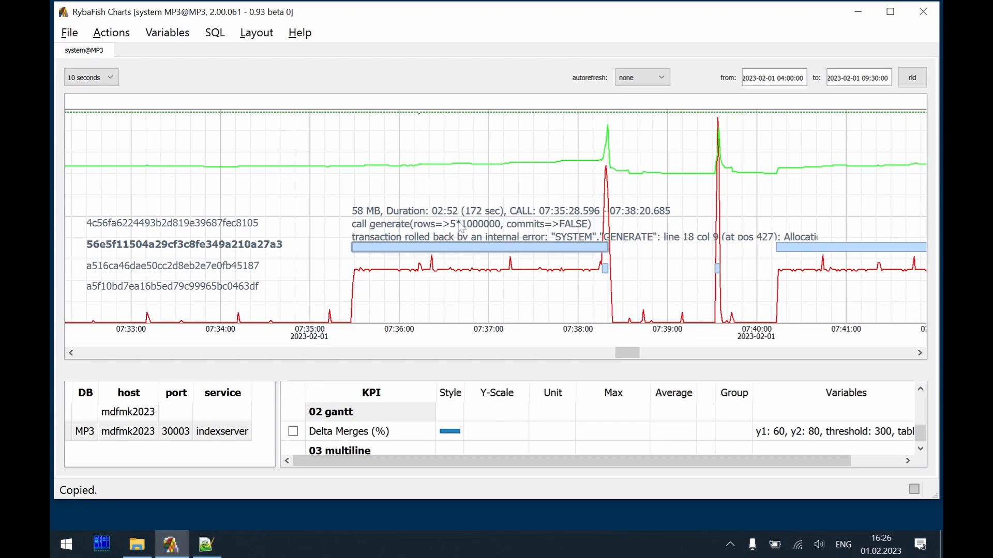
key("alt+Tab")
key("ctrl+Tab")
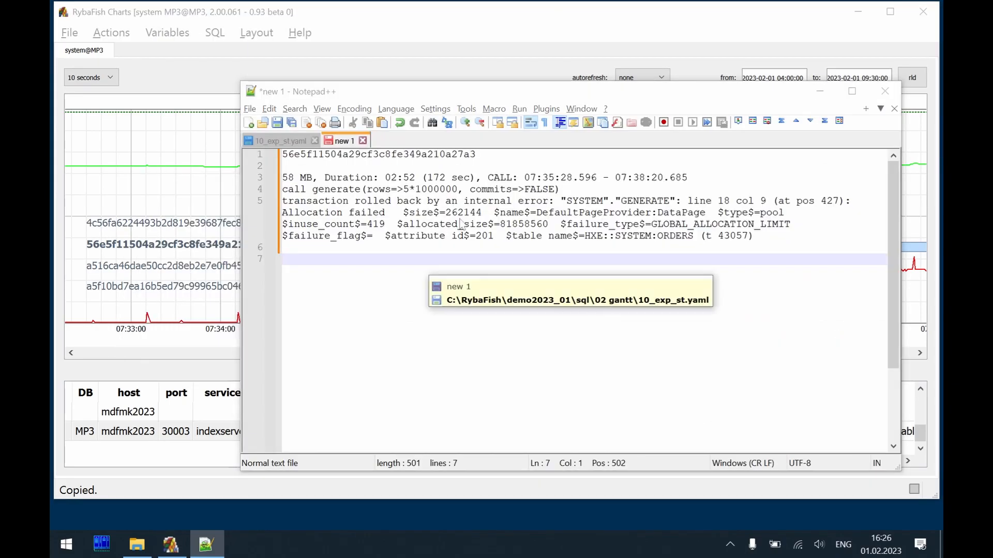
key("BackSpace")
key("BackSpace")
key("BackSpace")
key("BackSpace")
key("BackSpace")
key("BackSpace")
key("BackSpace")
key("BackSpace")
key("BackSpace")
key("BackSpace")
key("BackSpace")
key("BackSpace")
key("BackSpace")
key("BackSpace")
key("BackSpace")
key("BackSpace")
key("BackSpace")
key("BackSpace")
key("BackSpace")
key("BackSpace")
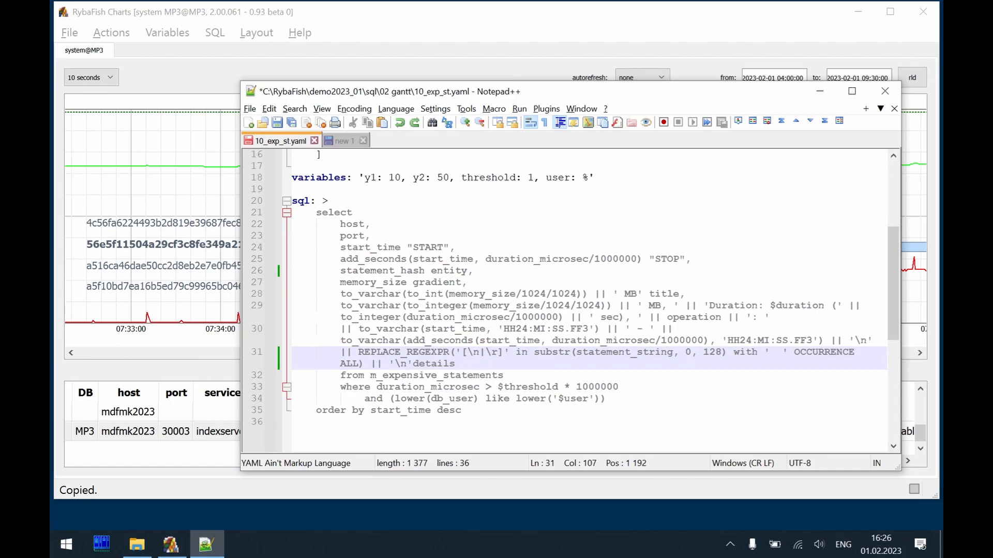
key("BackSpace")
key("Delete")
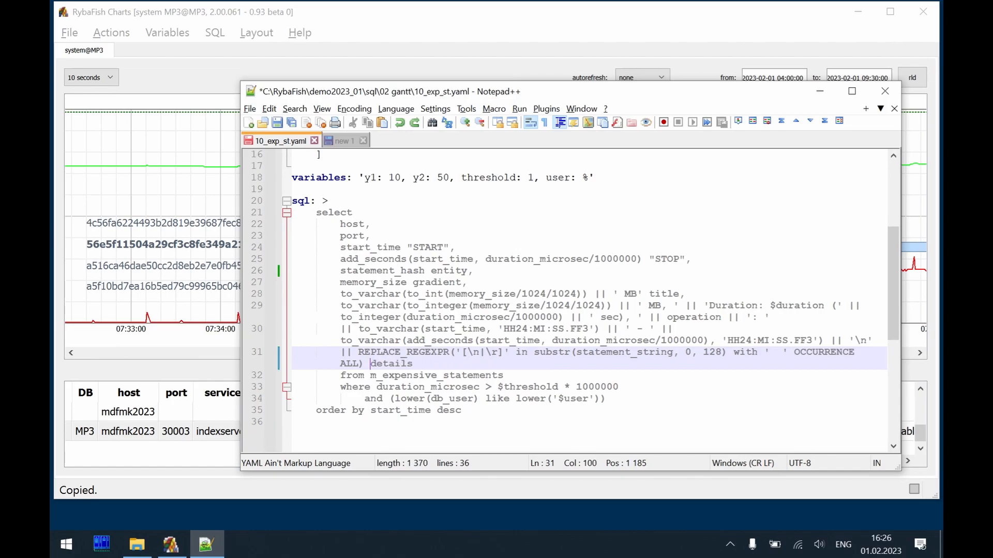
- Restore the entity expression to db_user || '/' || app_user and save 10_exp_st.yaml
key("ctrl+z")
key("ctrl+z")
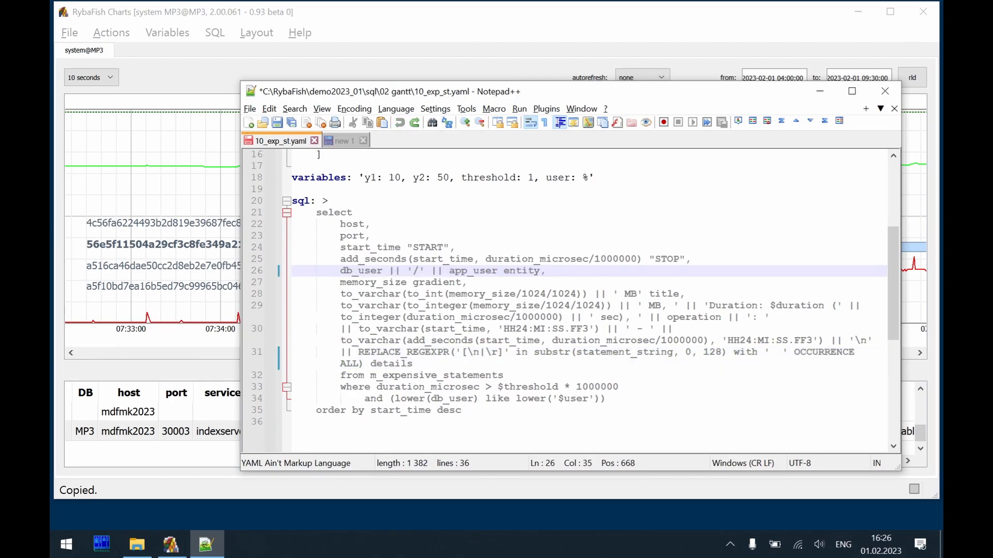
key("ctrl+s")
- Return to RybaFish Charts, reload the custom KPIs with refreshed chart data, and set the time scale to 5 minutes
left_click(111, 32)
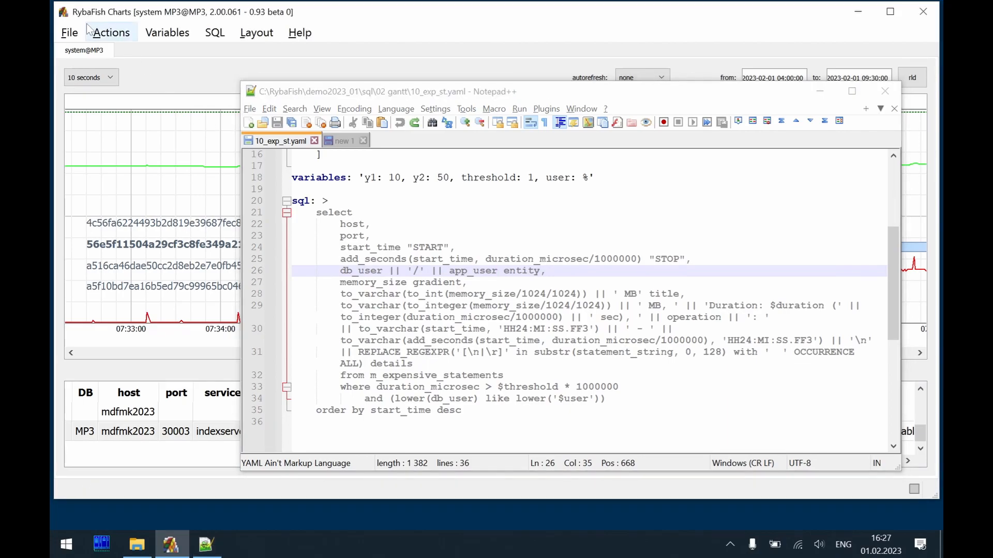
left_click(145, 111)
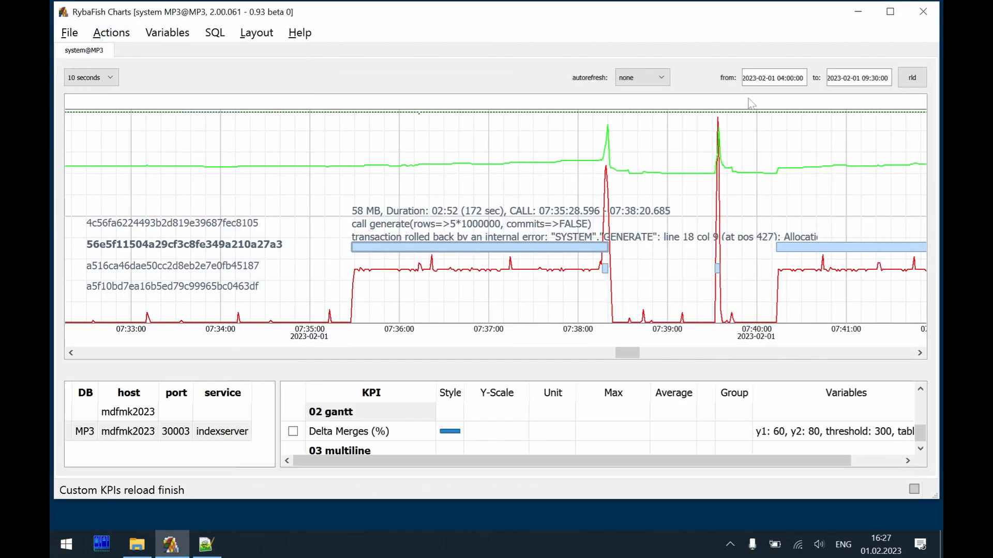
left_click(911, 80)
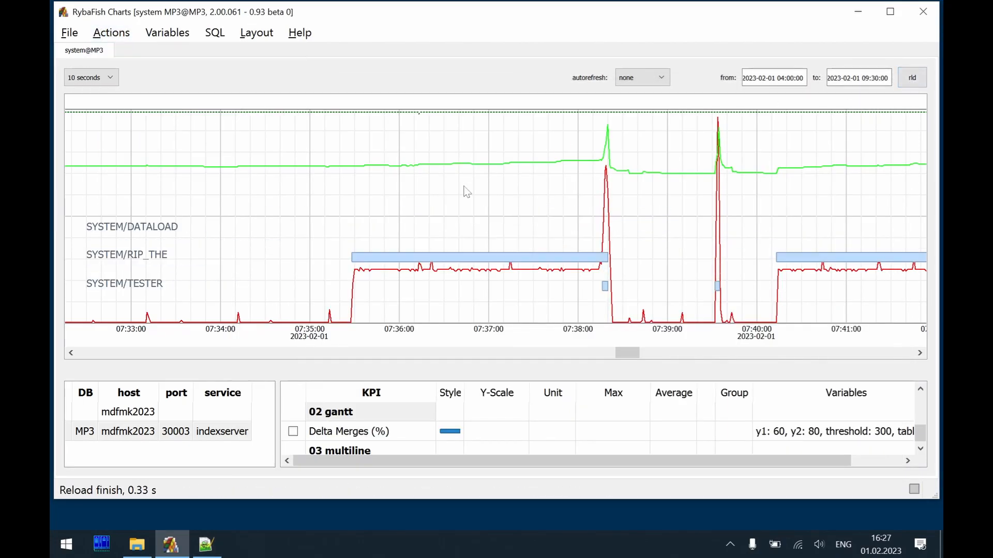
scroll(610, 230, "down", 2)
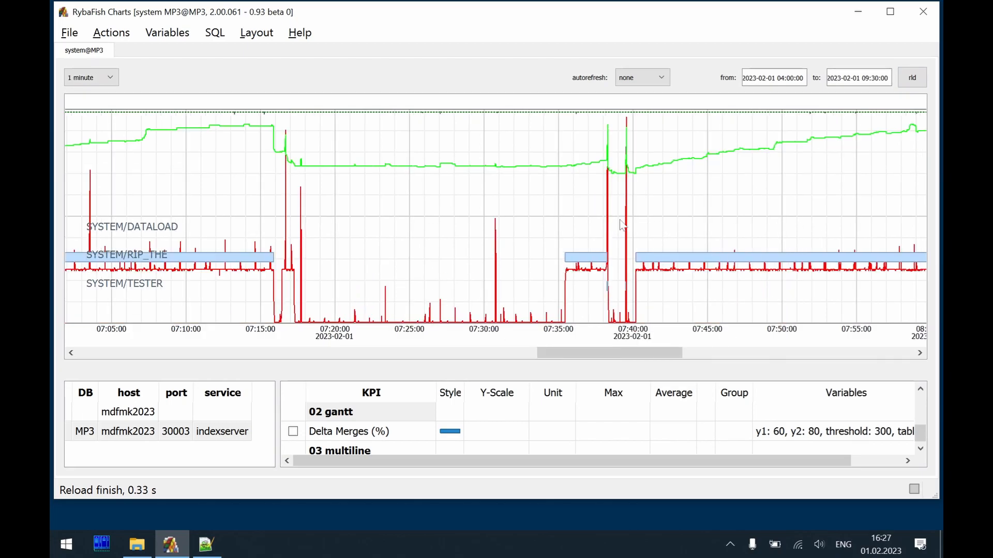
scroll(608, 237, "down", 1)
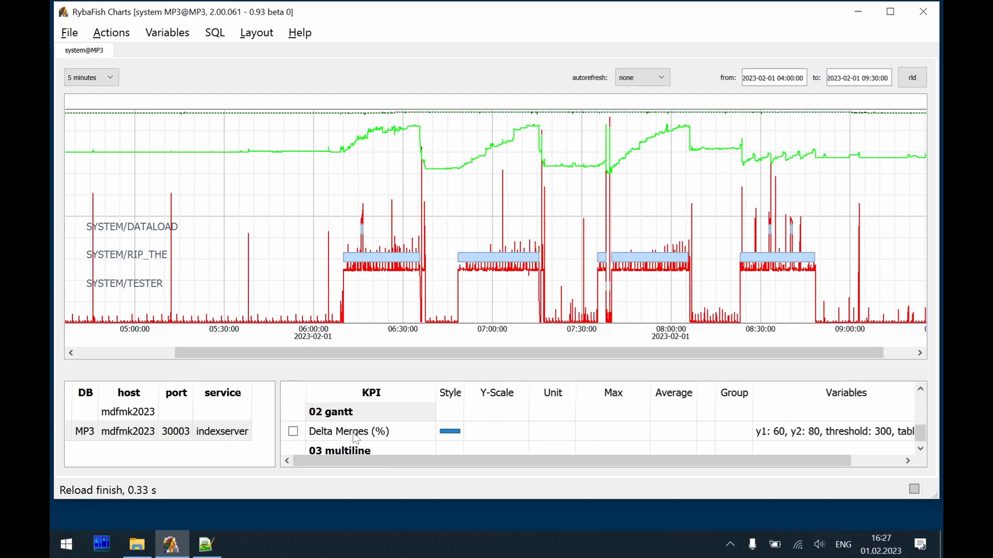
- Add the Heap Component Memory multiline KPI to the chart
scroll(356, 440, "down", 1)
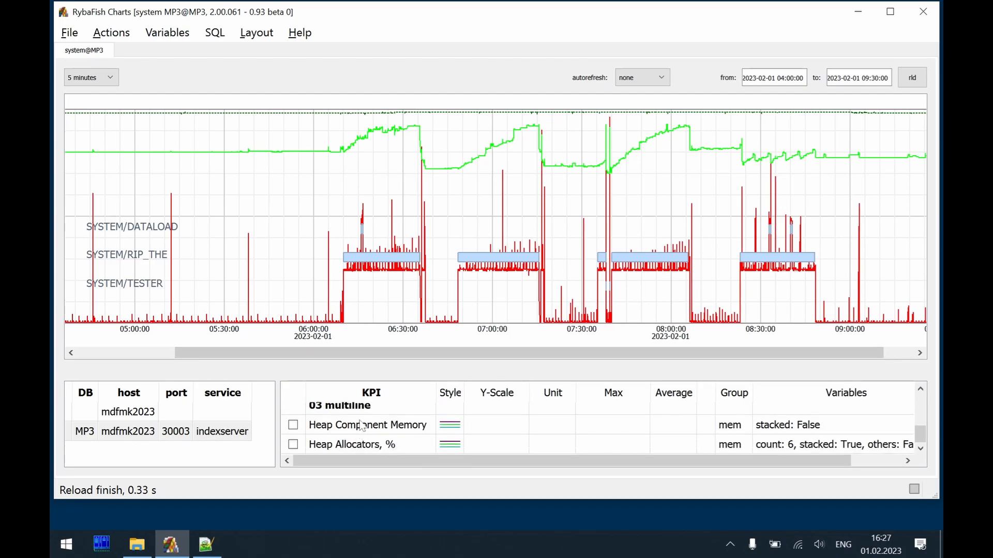
left_click(362, 425)
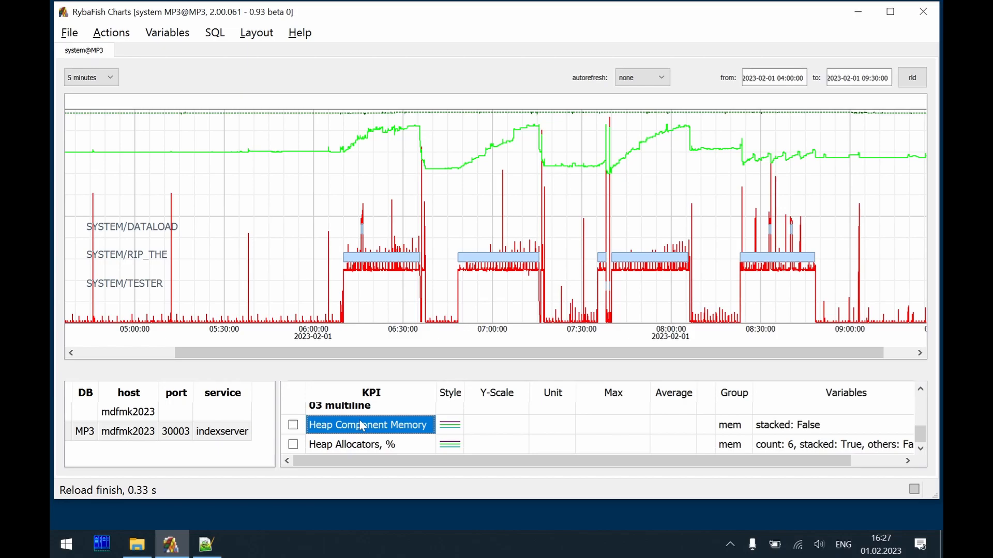
left_click(294, 426)
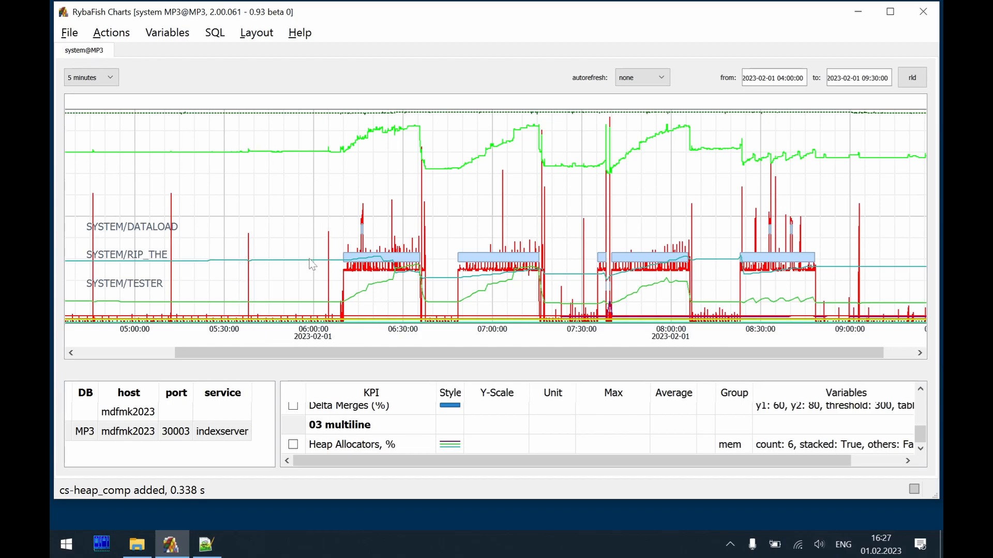
- Highlight the Column Store Tables line near 05:47 and move the highlight to the System line
left_click(279, 266)
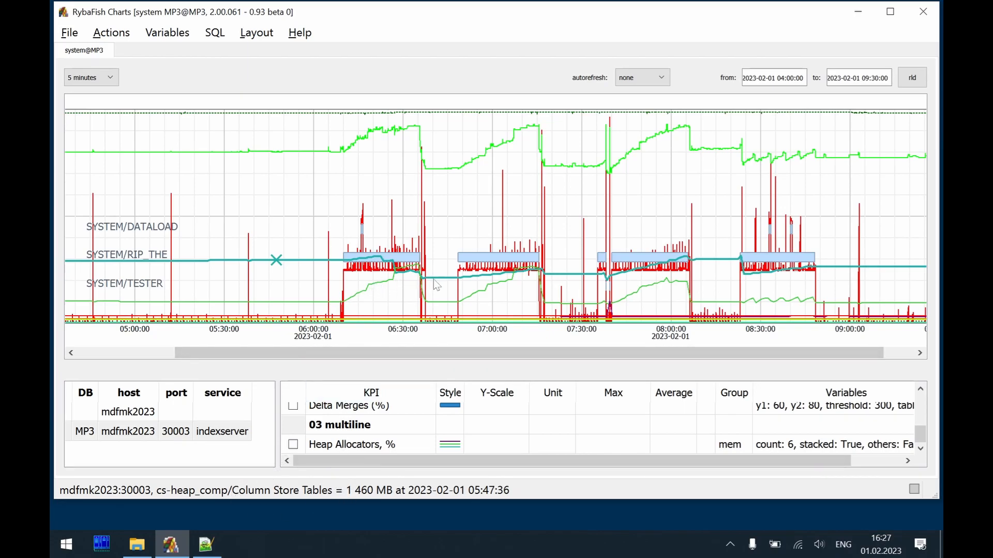
mouse_move(444, 280)
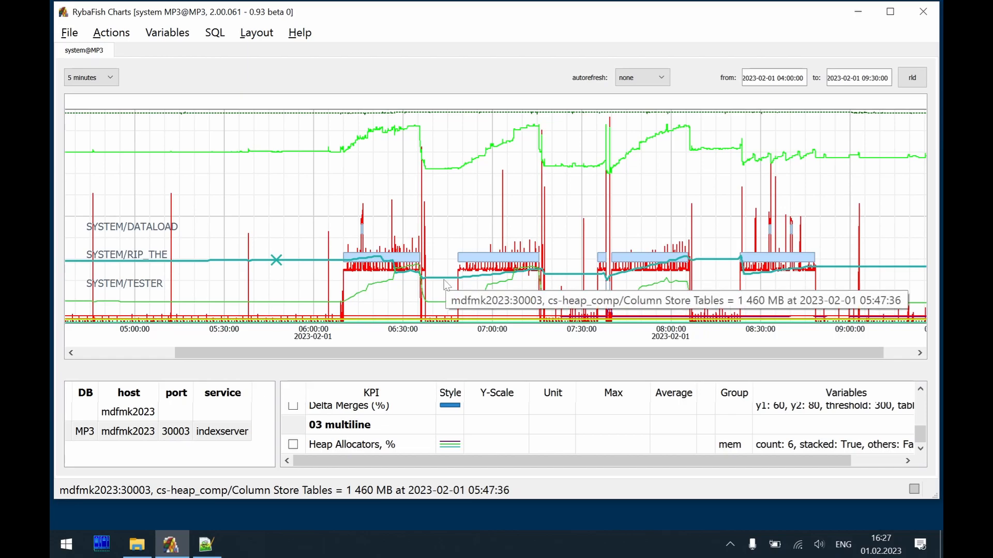
key("alt+Down")
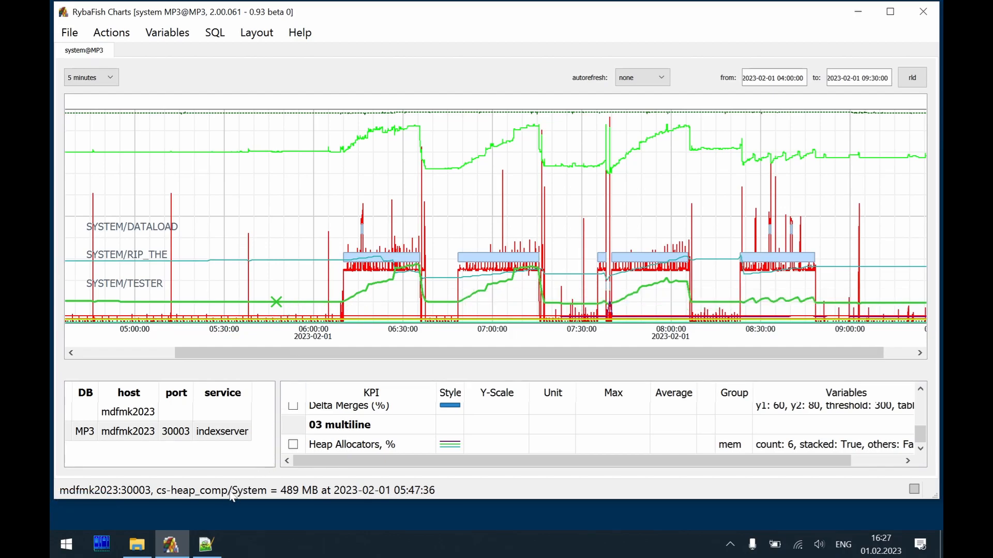
- Consult the heap component lines in a temporarily shown legend, moving the highlight back to Column Store Tables
right_click(294, 203)
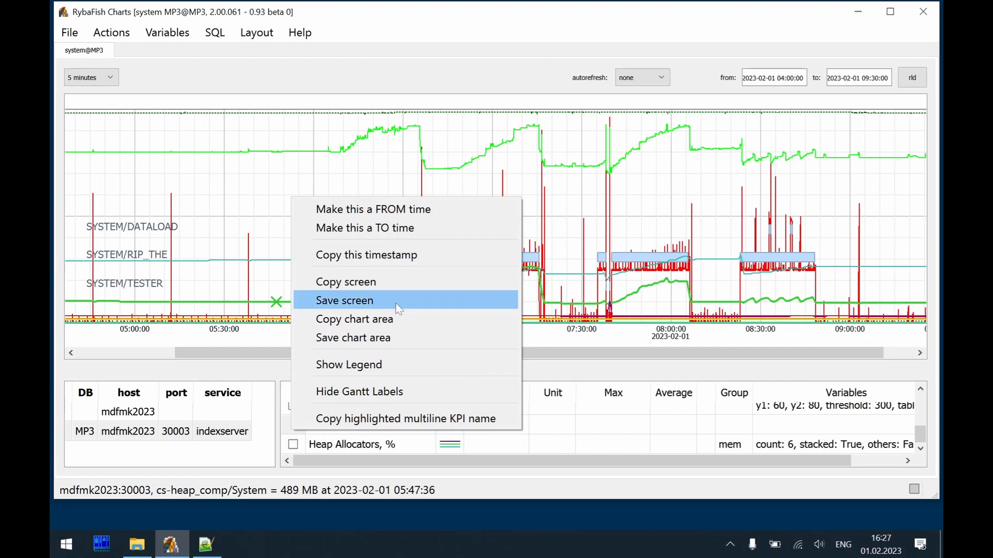
left_click(414, 362)
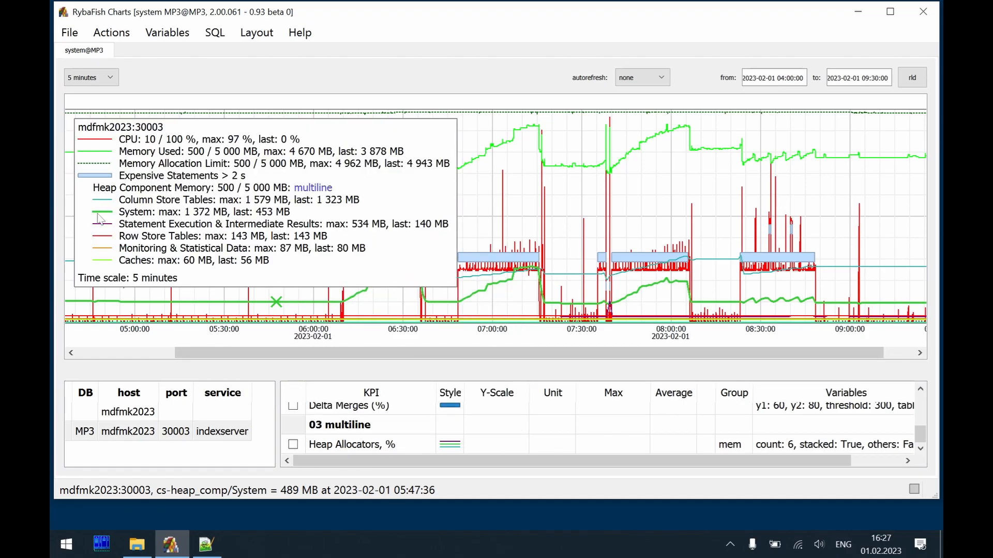
key("alt+Up")
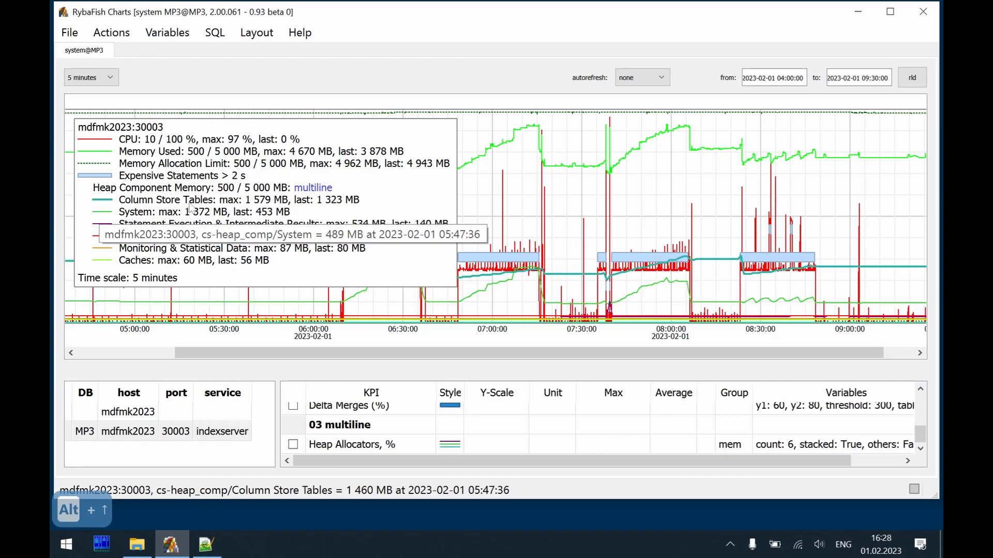
right_click(468, 180)
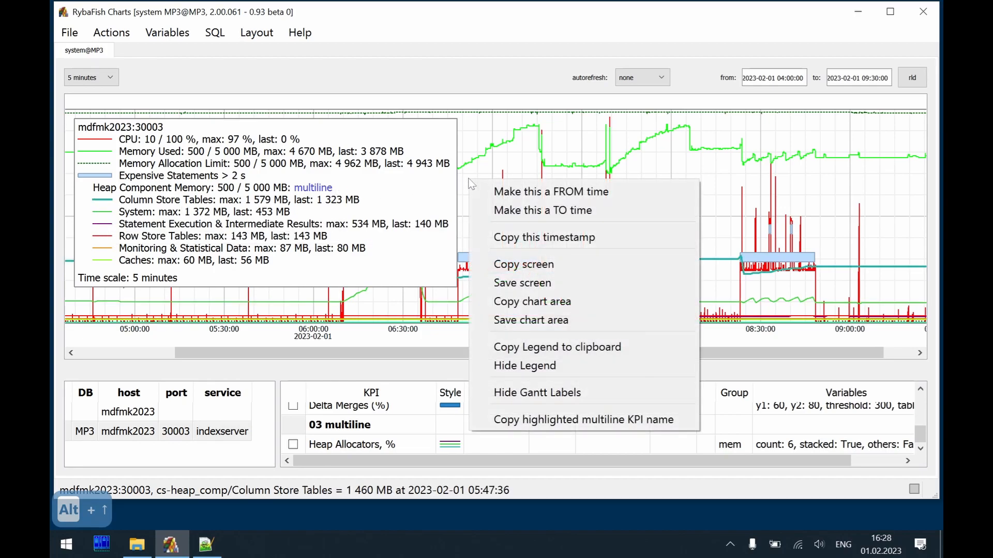
left_click(597, 364)
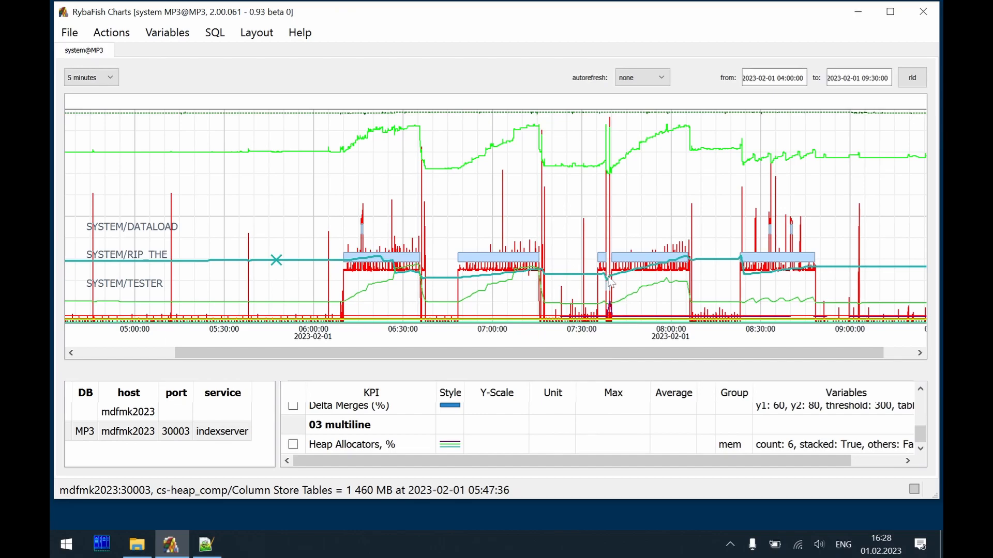
- Highlight the Column Store Tables line near 07:34 at the 1 minute time scale
scroll(609, 276, "up", 1)
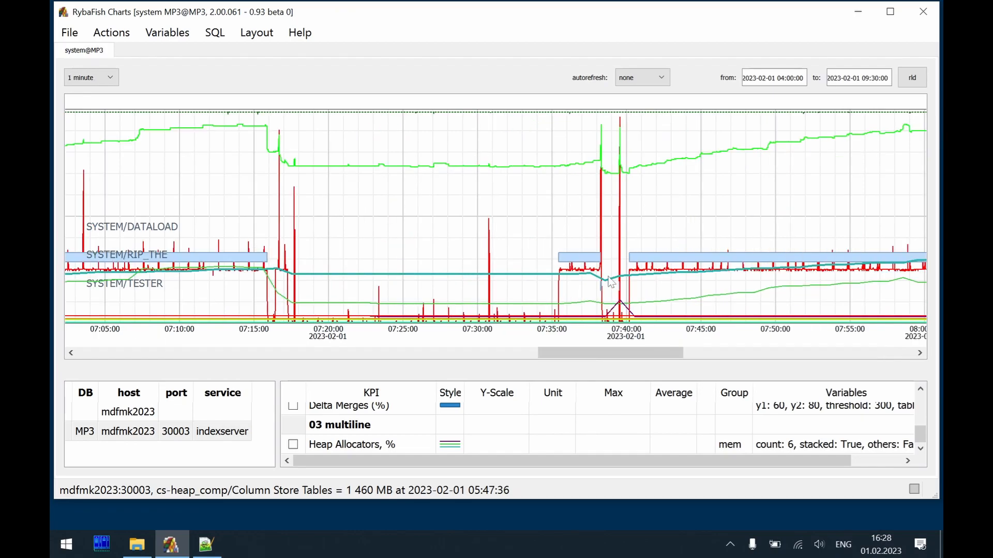
left_click(550, 282)
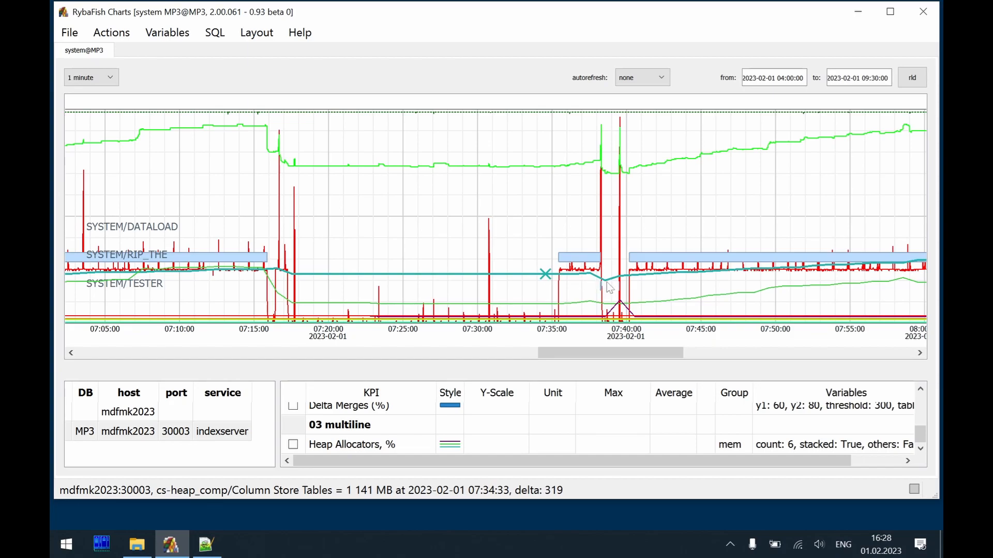
mouse_move(609, 288)
- Add the Column Unloads KPI to the chart and inspect it closely around 07:38
scroll(393, 426, "up", 10)
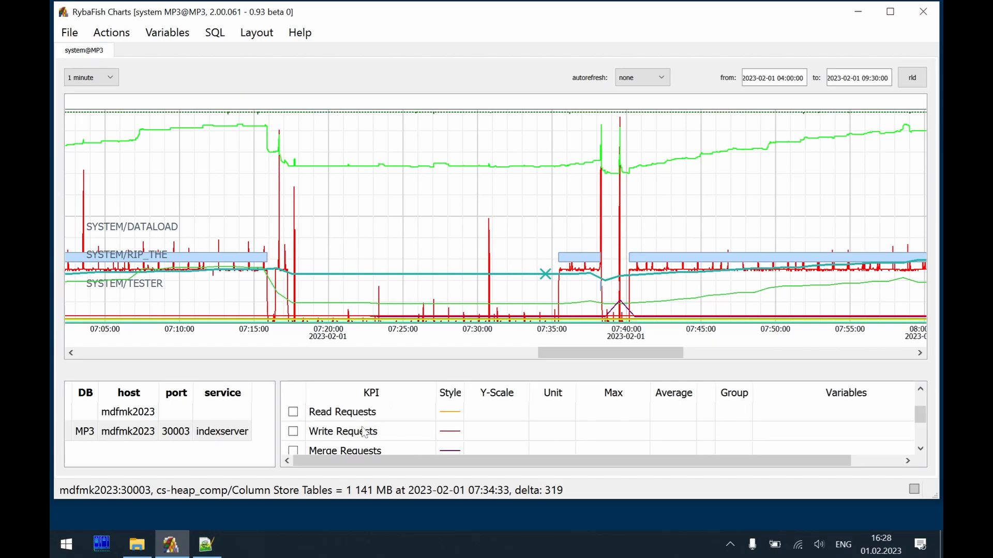
scroll(364, 432, "down", 1)
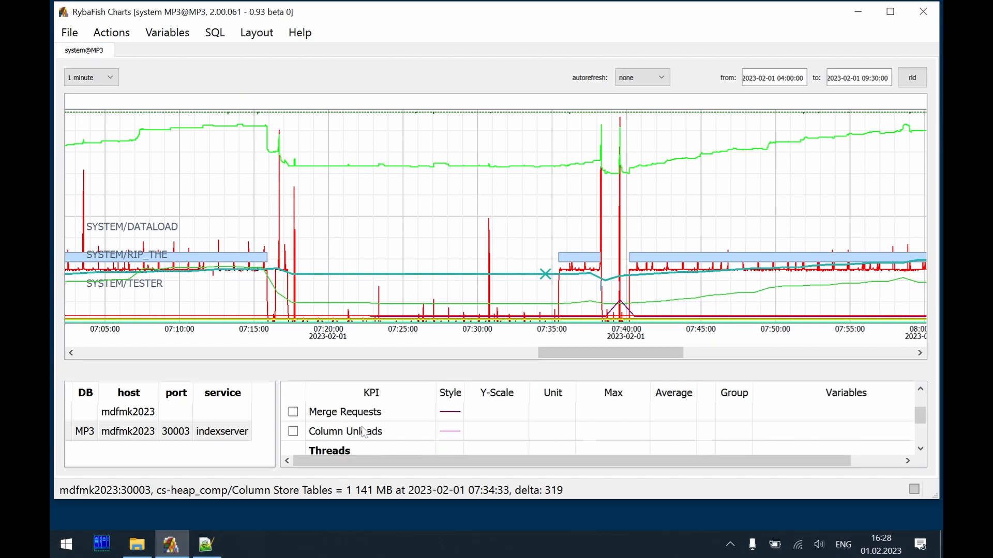
left_click(293, 432)
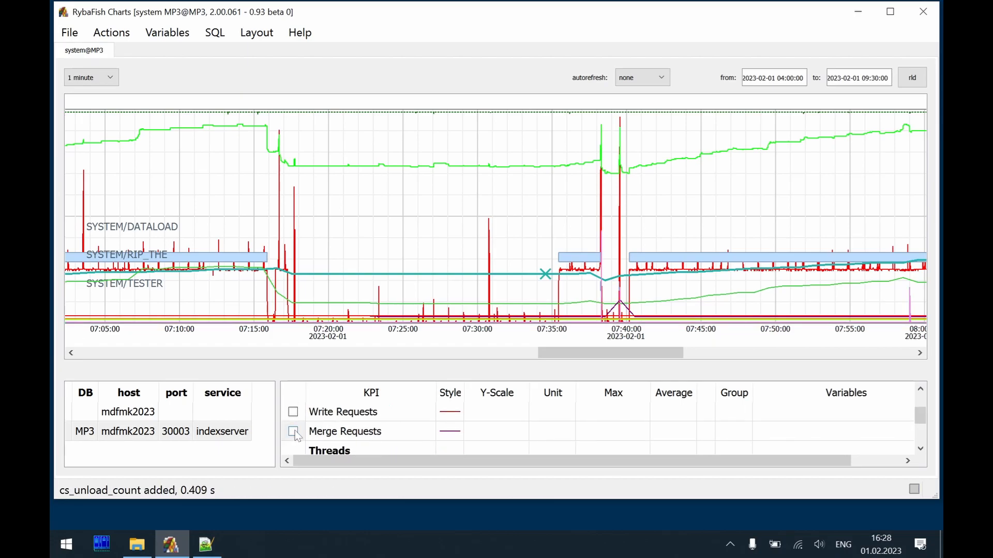
scroll(606, 310, "up", 2)
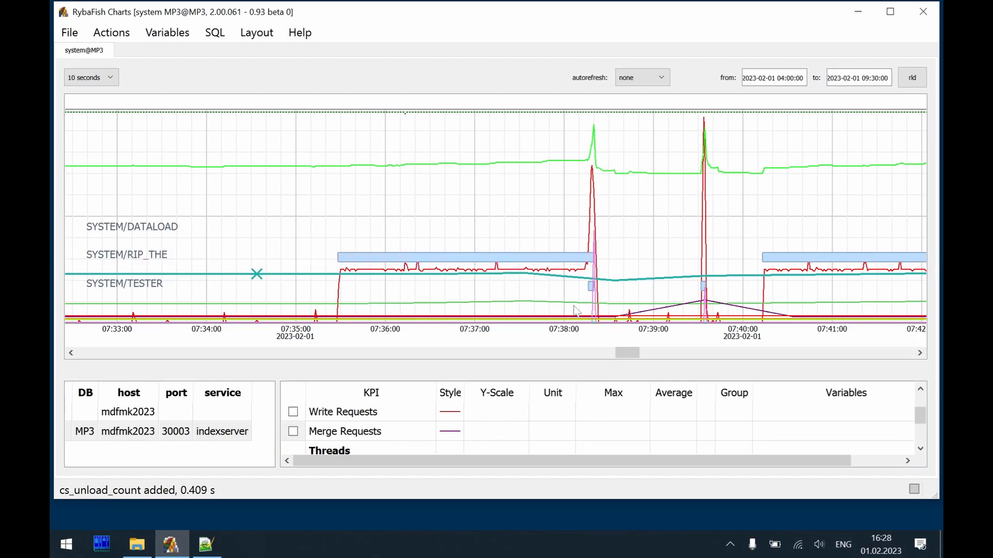
mouse_move(564, 203)
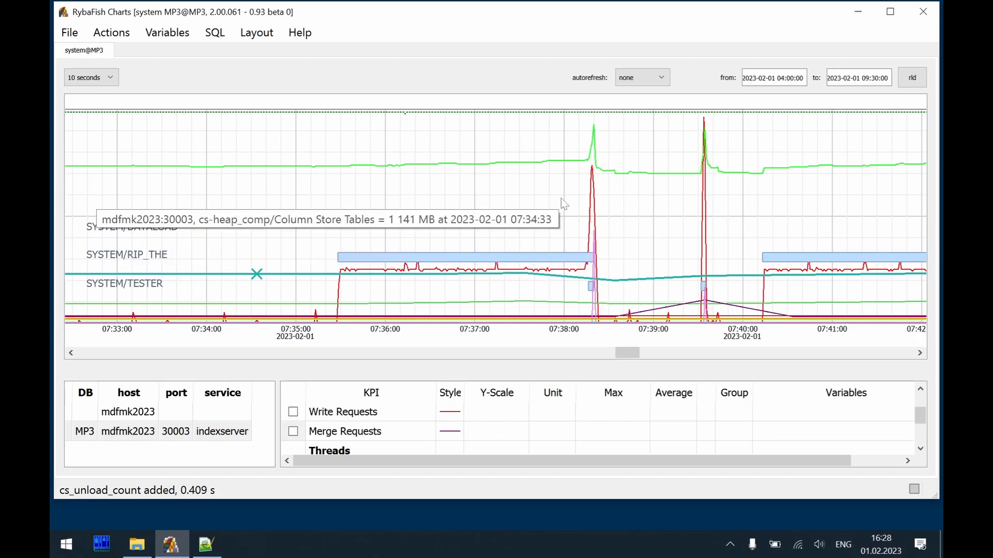
scroll(545, 198, "down", 2)
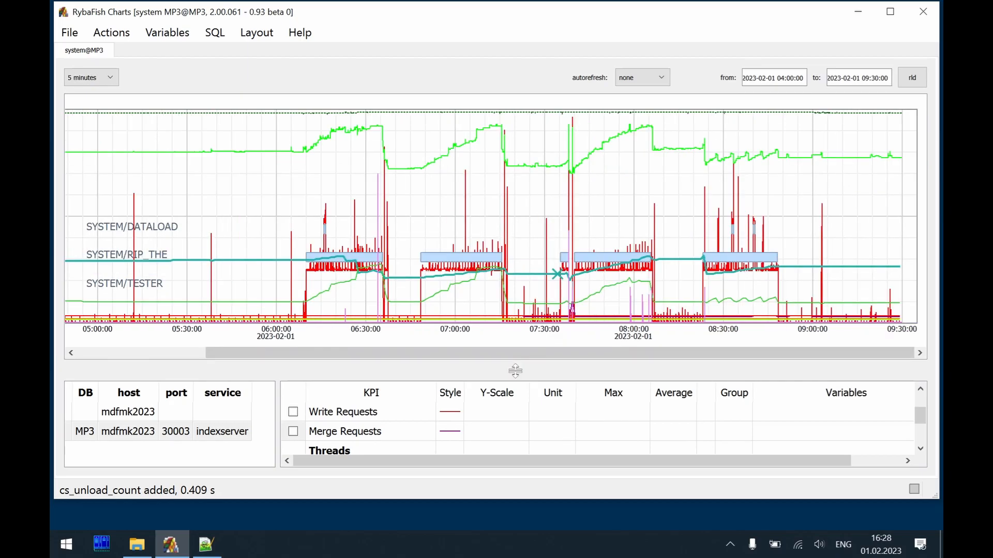
- Remove the Heap Component Memory KPI from the chart and highlight the Column Unloads line near 06:15
scroll(333, 440, "up", 3)
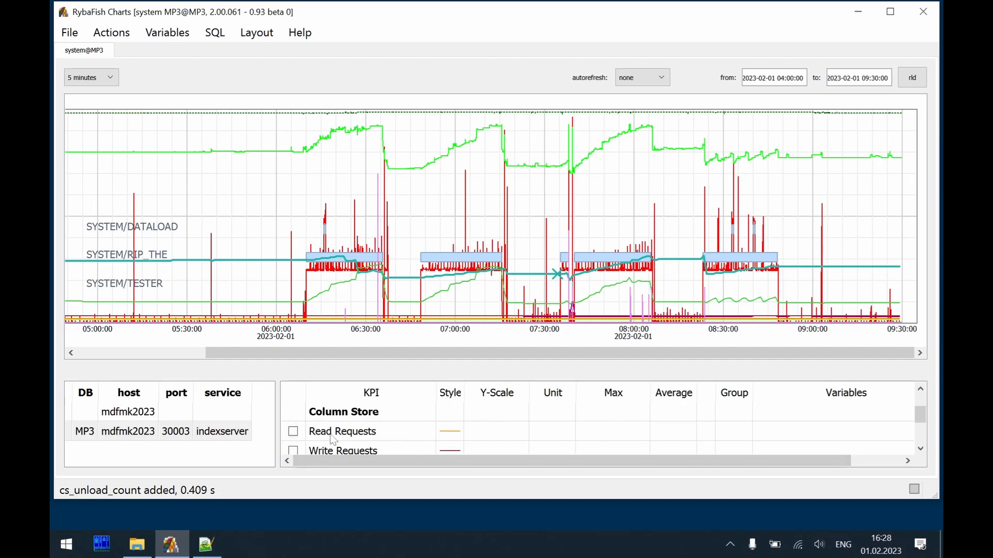
scroll(333, 440, "up", 3)
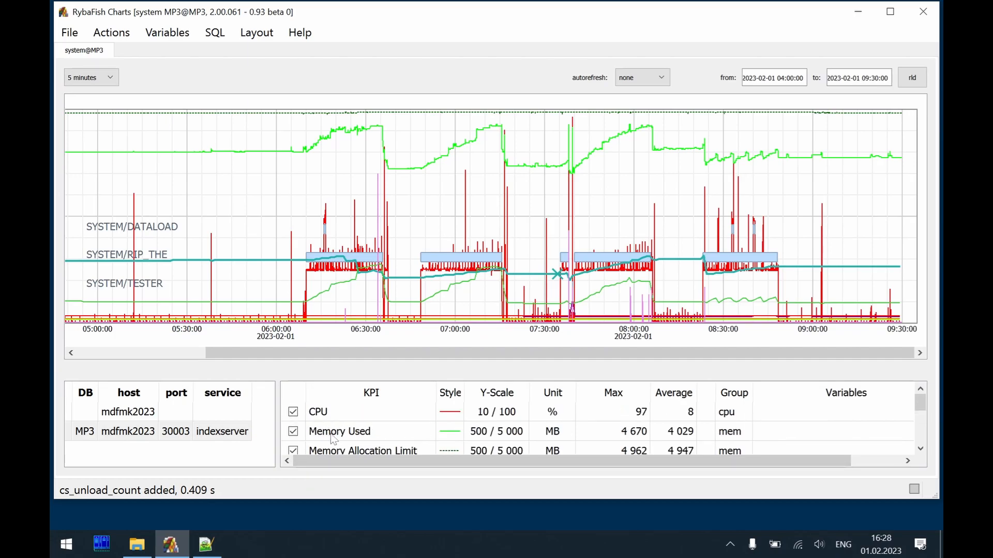
scroll(333, 440, "down", 2)
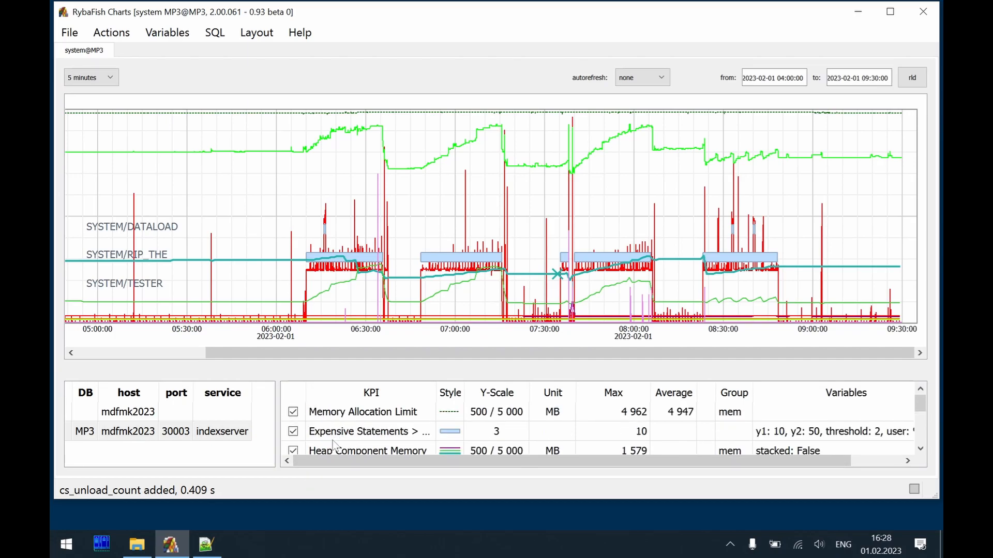
scroll(296, 454, "down", 1)
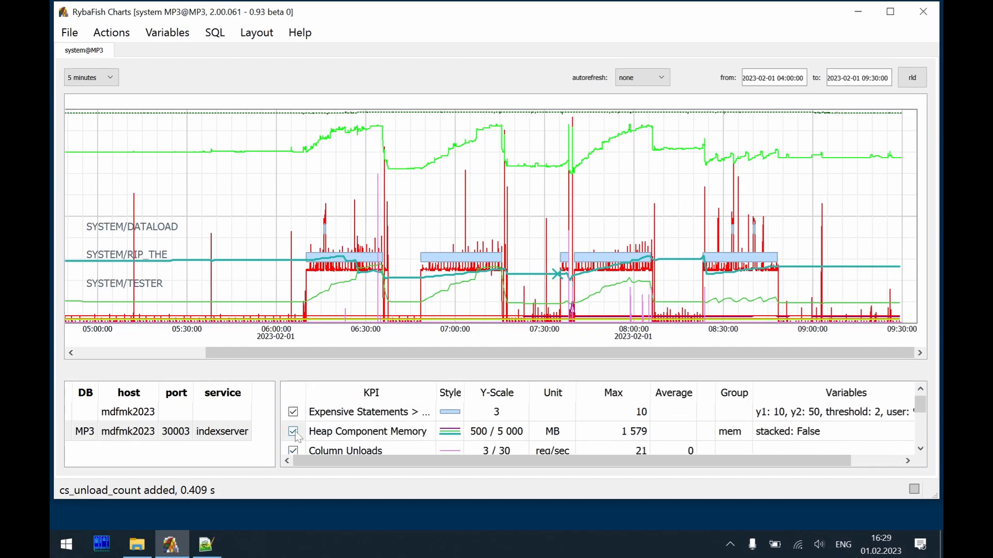
left_click(293, 432)
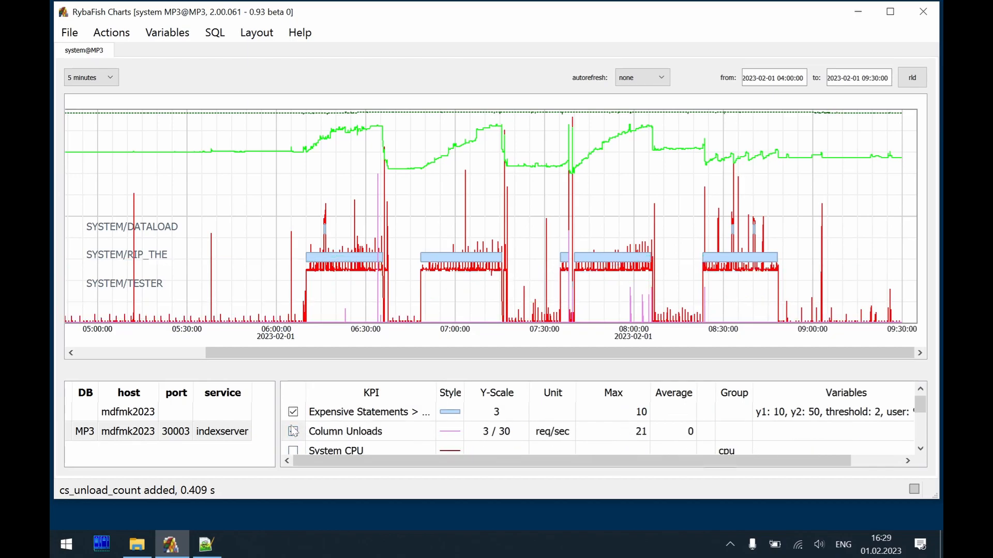
left_click(322, 323)
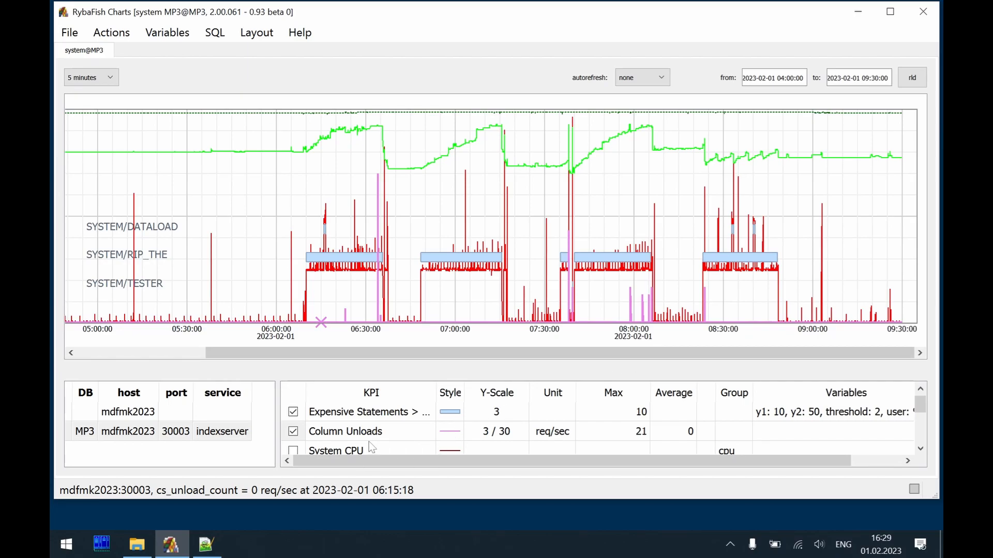
- Add the Heap Allocators, % multiline KPI to the chart
scroll(370, 446, "down", 8)
scroll(370, 447, "down", 8)
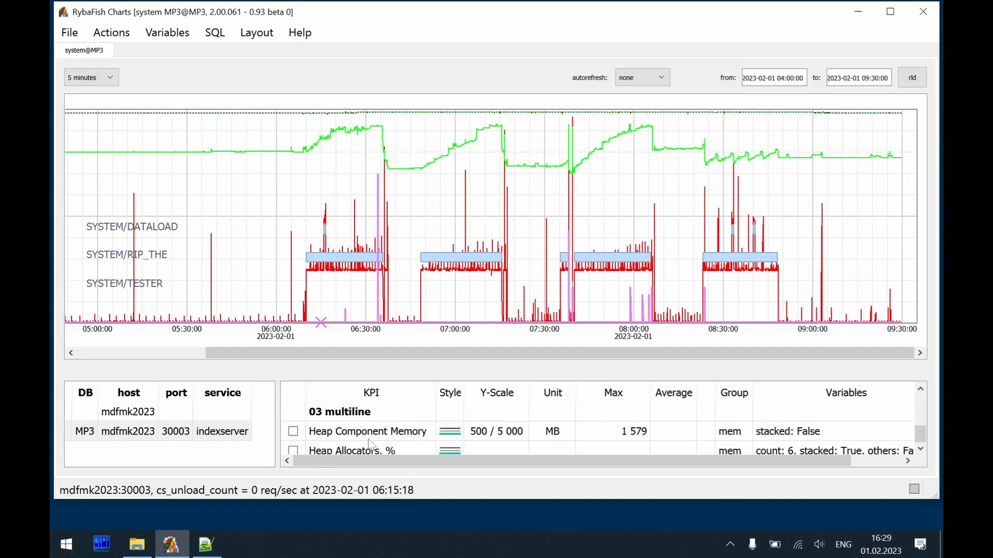
scroll(371, 446, "down", 1)
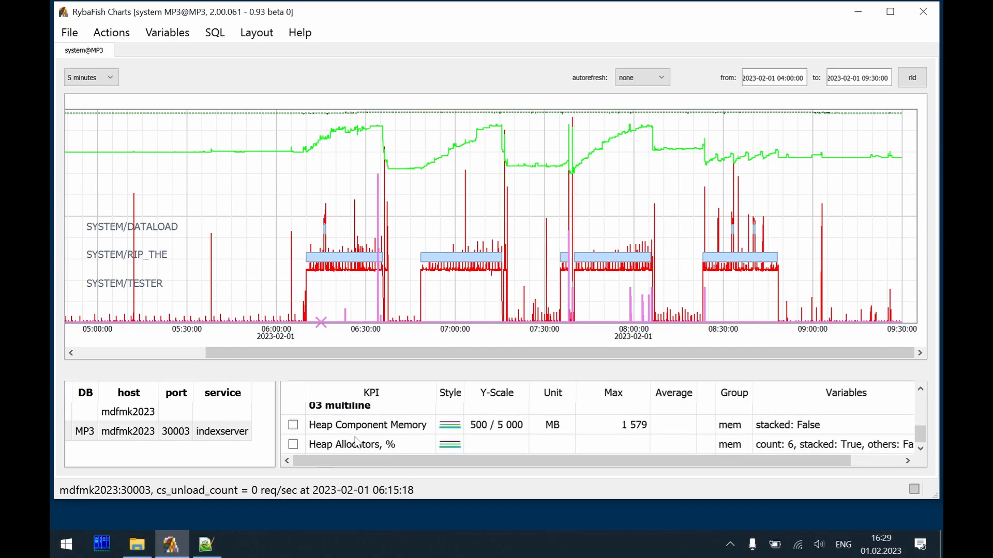
left_click(292, 444)
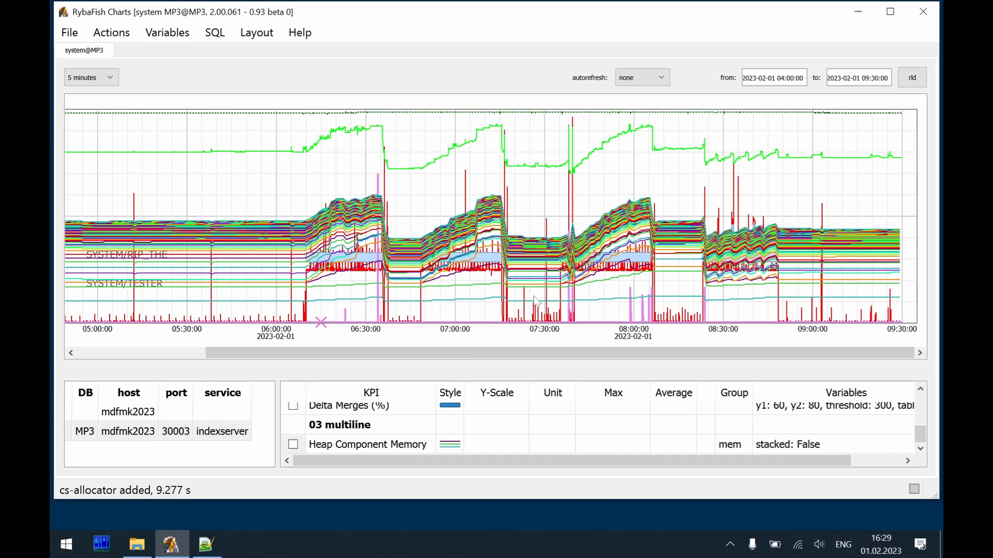
left_click(472, 315)
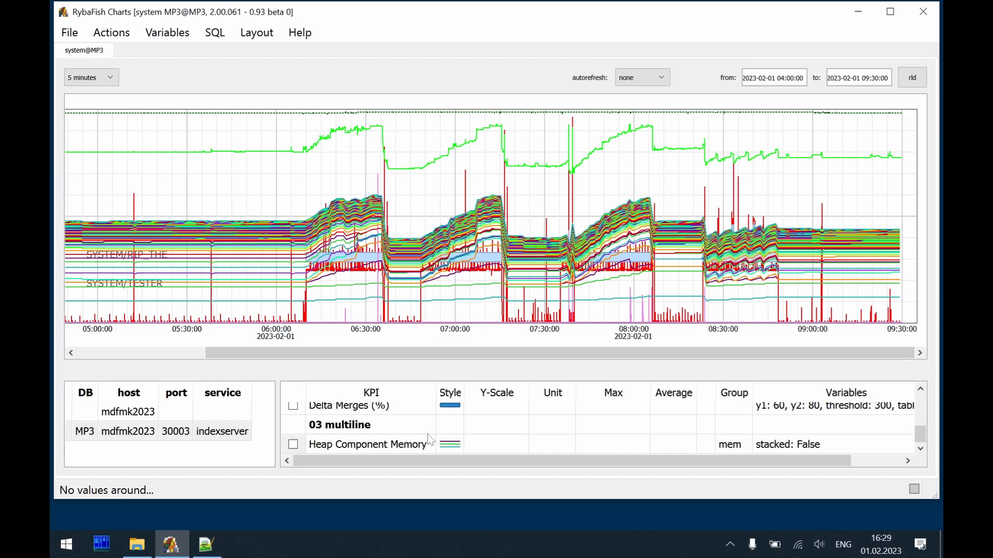
- Set the stacked variable of the Heap Allocators, % KPI to False and reload the chart data
scroll(427, 434, "up", 10)
scroll(427, 434, "up", 8)
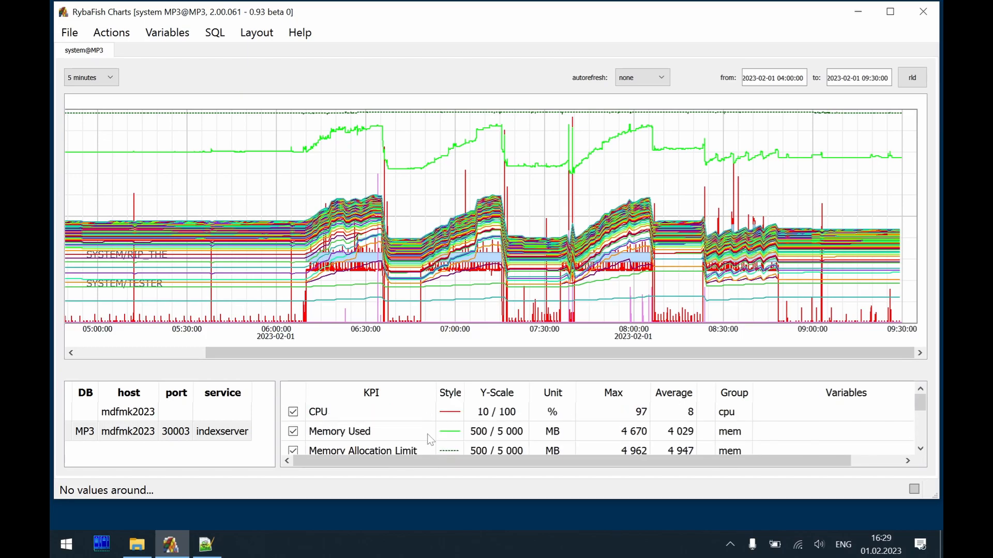
scroll(427, 433, "down", 3)
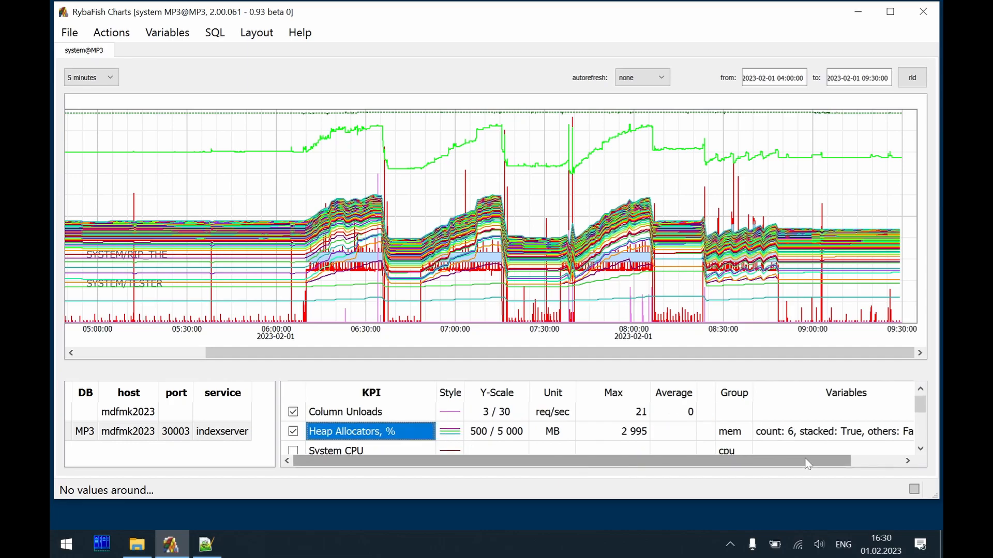
left_click_drag(806, 460, 880, 461)
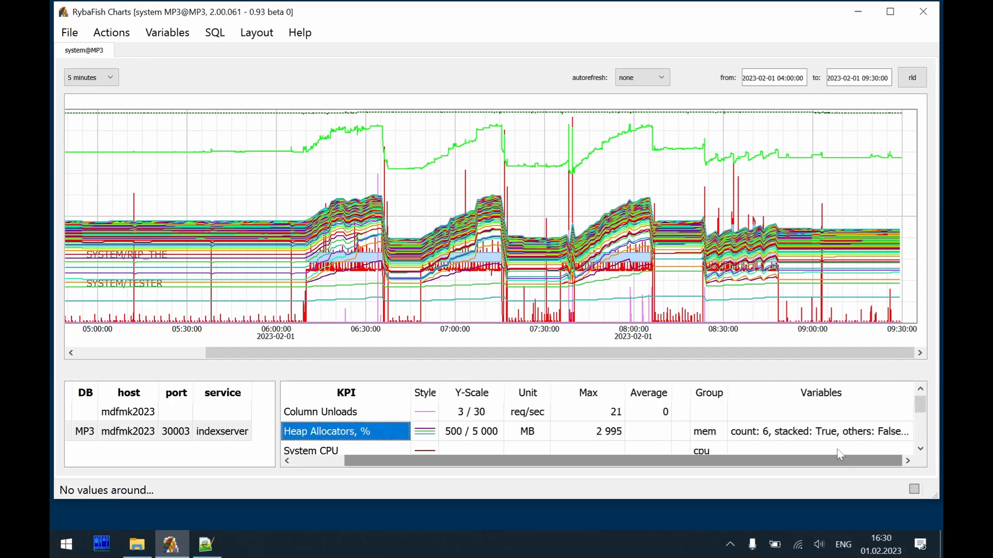
double_click(817, 434)
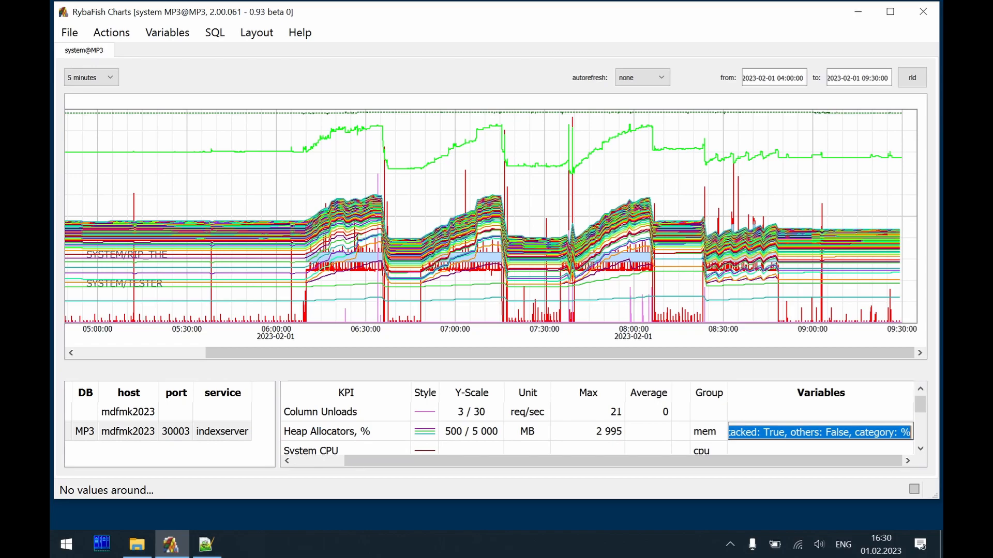
left_click(779, 433)
key("Right")
key("ctrl+shift+Left")
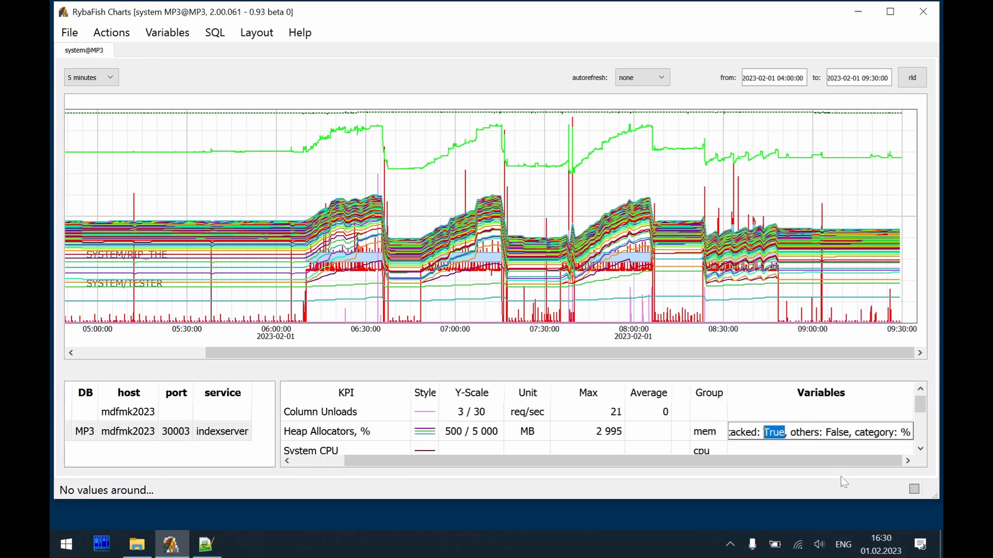
type("False")
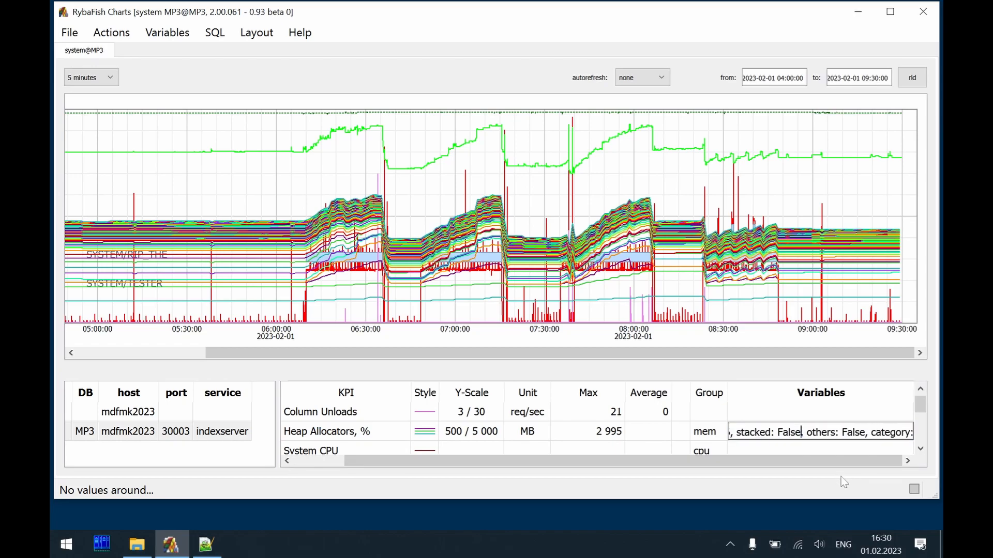
key("Return")
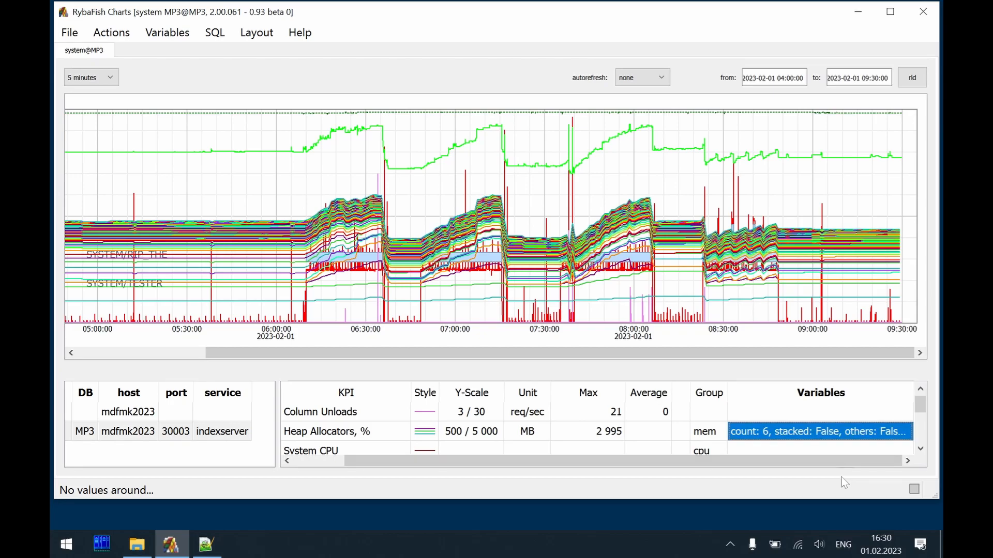
left_click(913, 81)
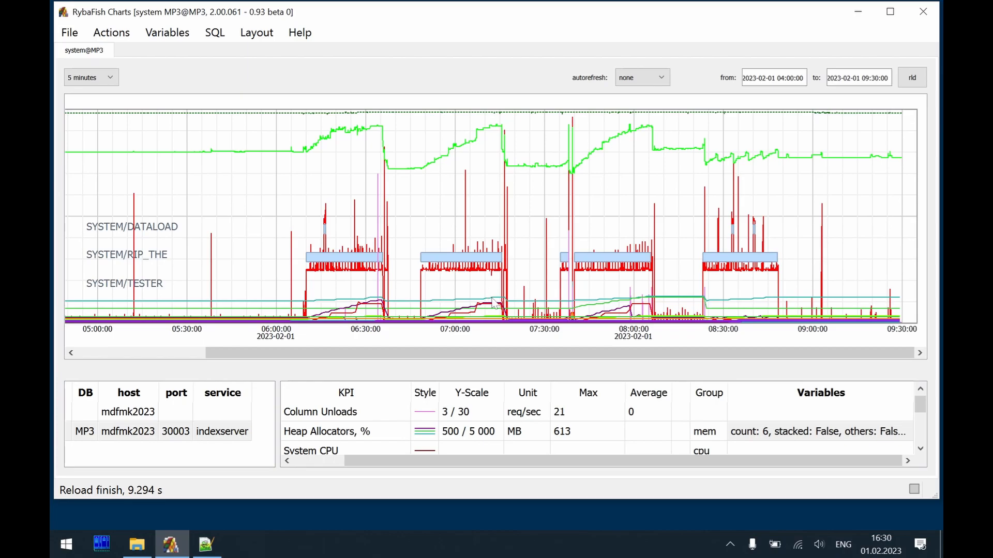
- Set the Y-scale of the Heap Allocators, % KPI to 1000
scroll(494, 304, "up", 1)
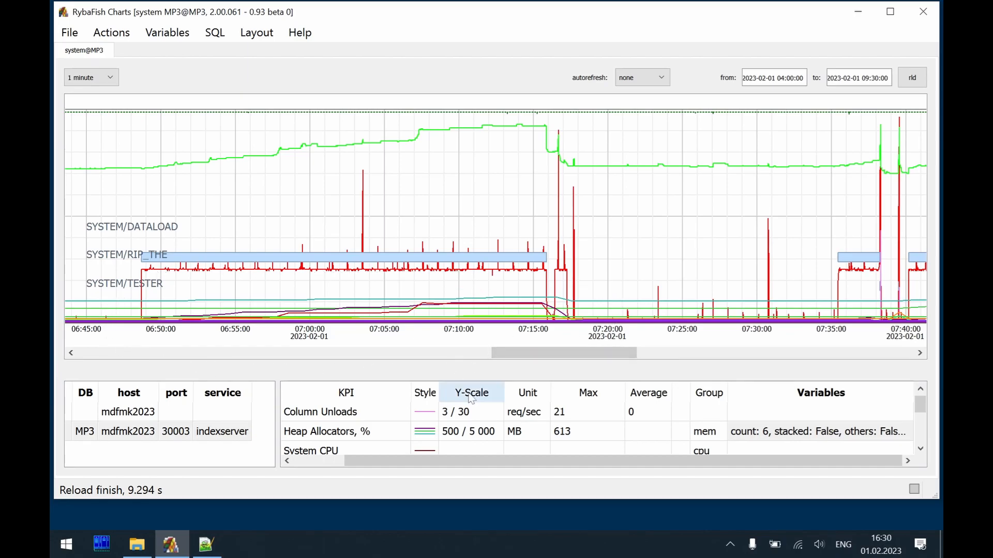
double_click(481, 433)
key("Home")
key("shift+Right")
type("1")
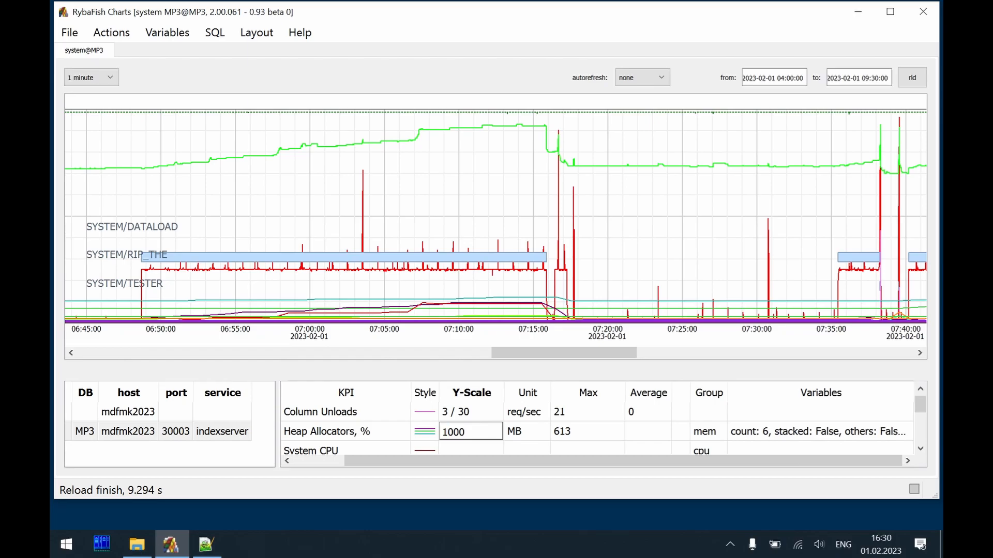
key("Return")
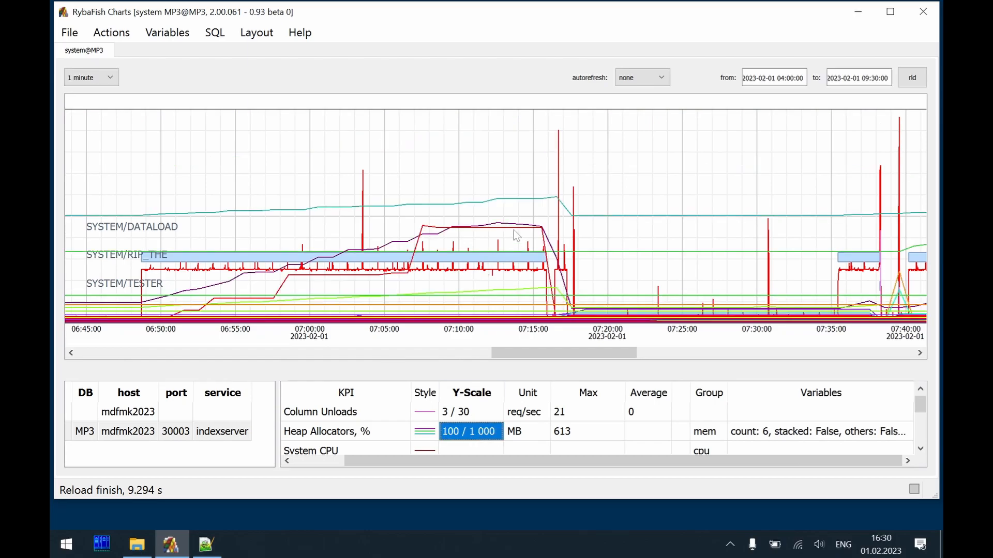
- Highlight the UnifiedTableContainer allocator line near 07:13, moving the highlight down to DefaultPageProvider:DataPage and LockManager
left_click(517, 201)
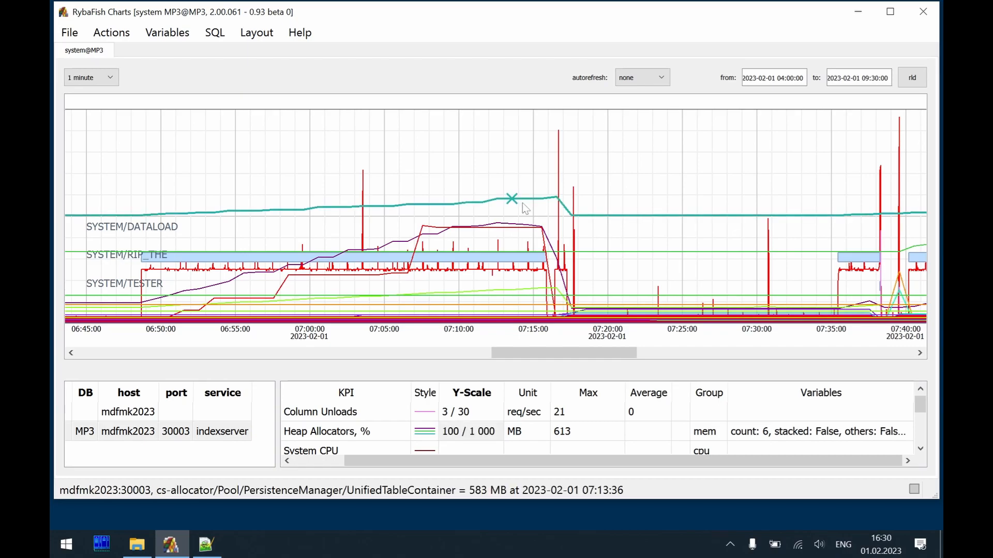
mouse_move(526, 208)
mouse_move(616, 216)
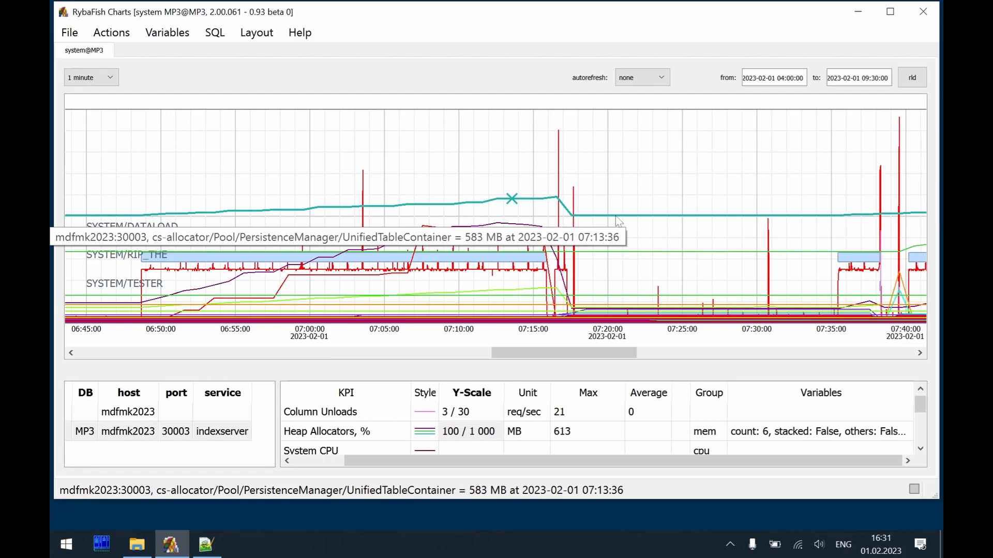
key("alt+Down")
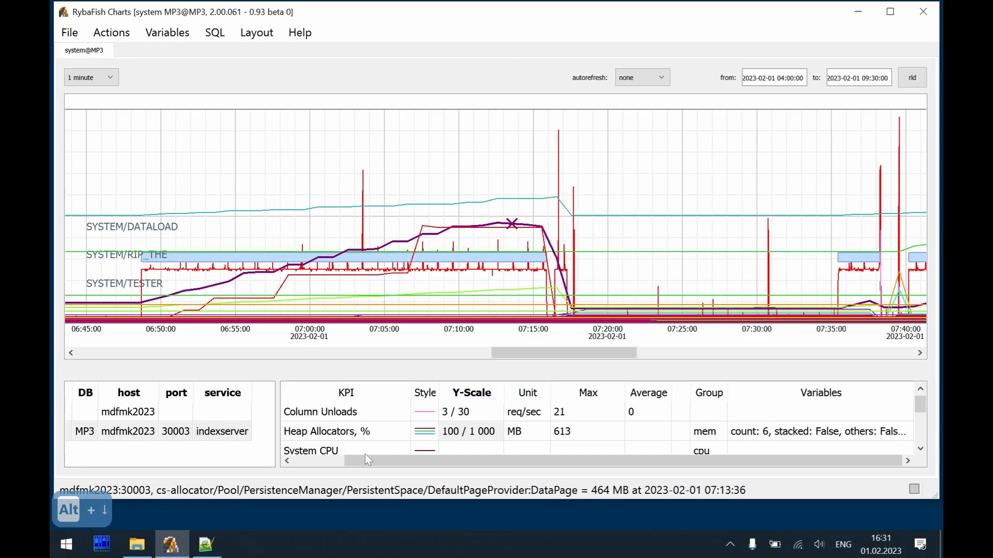
left_click(437, 532)
left_click(451, 474)
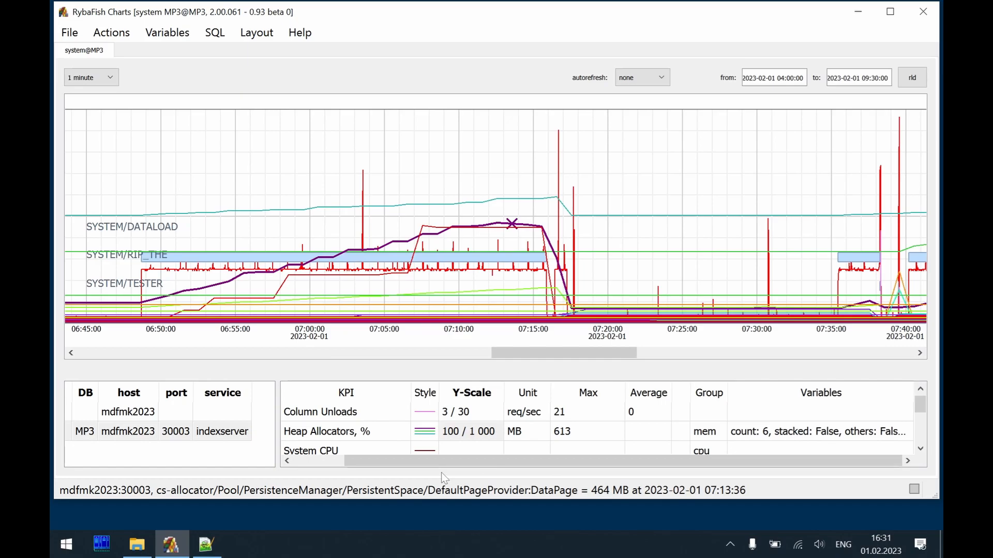
key("alt+Down")
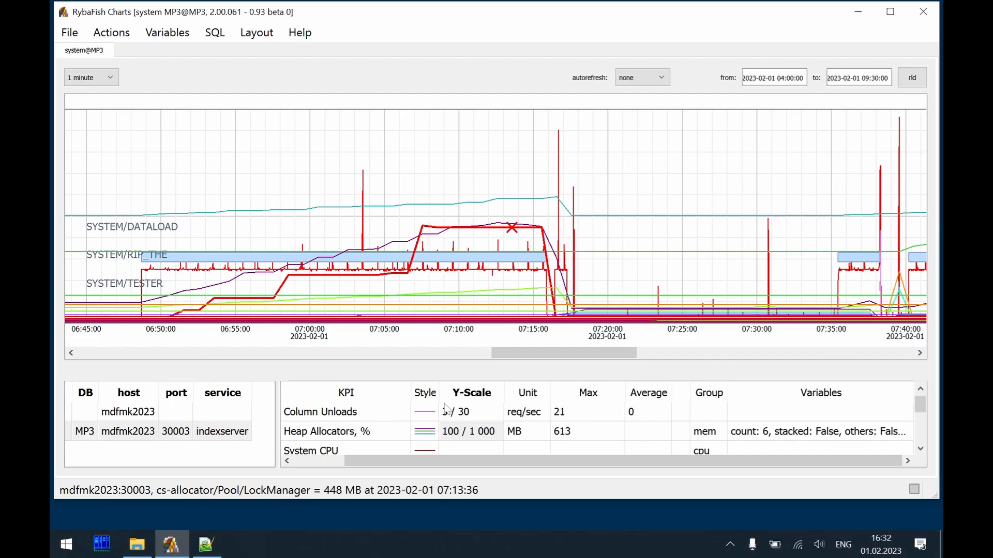
- Open 02_heap_allocators.yaml from the 03 multiline folder of the demo sql files in Notepad++
key("alt+Tab")
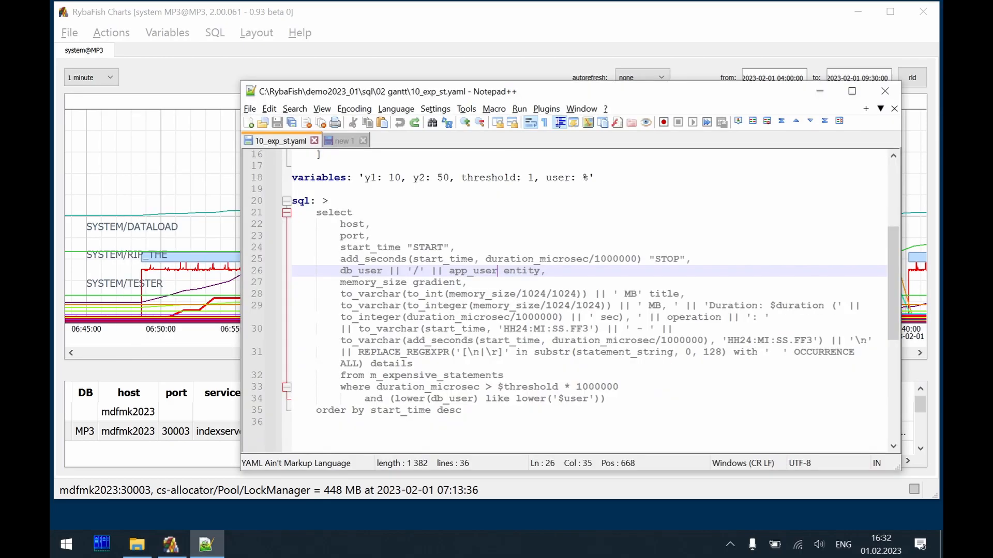
key("alt+Tab")
key("alt+Tab")
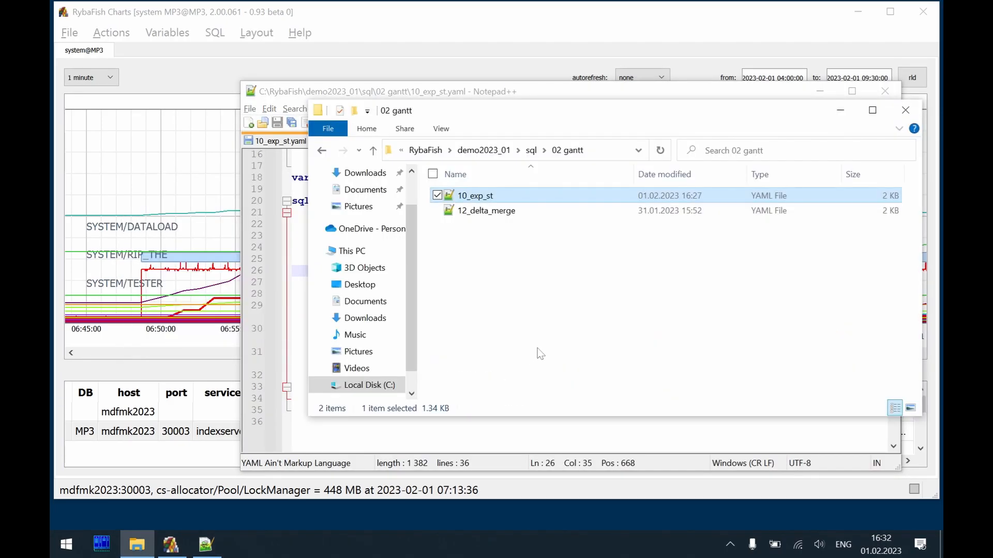
key("BackSpace")
key("Down")
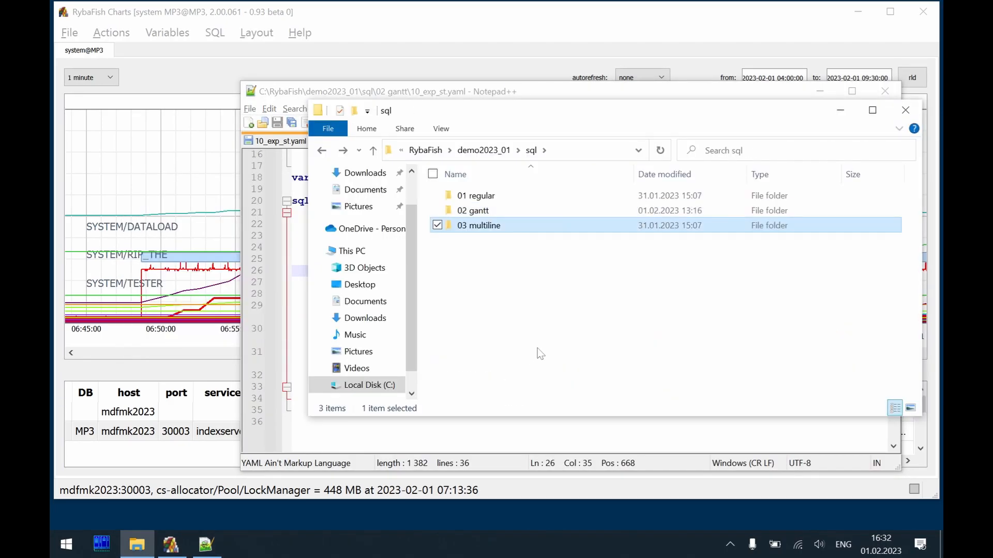
key("Return")
key("Down")
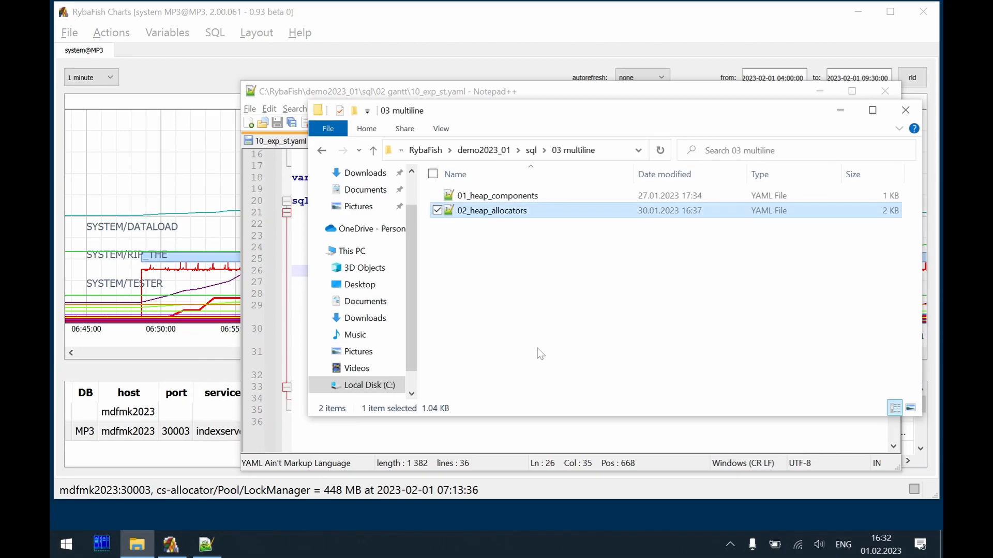
key("Return")
- Highlight the whole select statement in the sql section of 02_heap_allocators.yaml
scroll(538, 349, "down", 5)
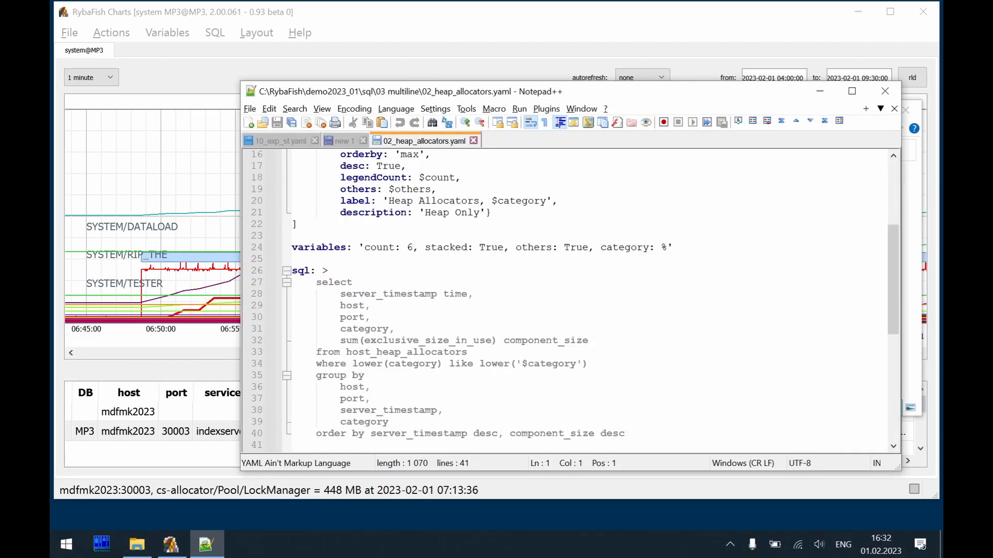
scroll(569, 300, "down", 2)
left_click(626, 365)
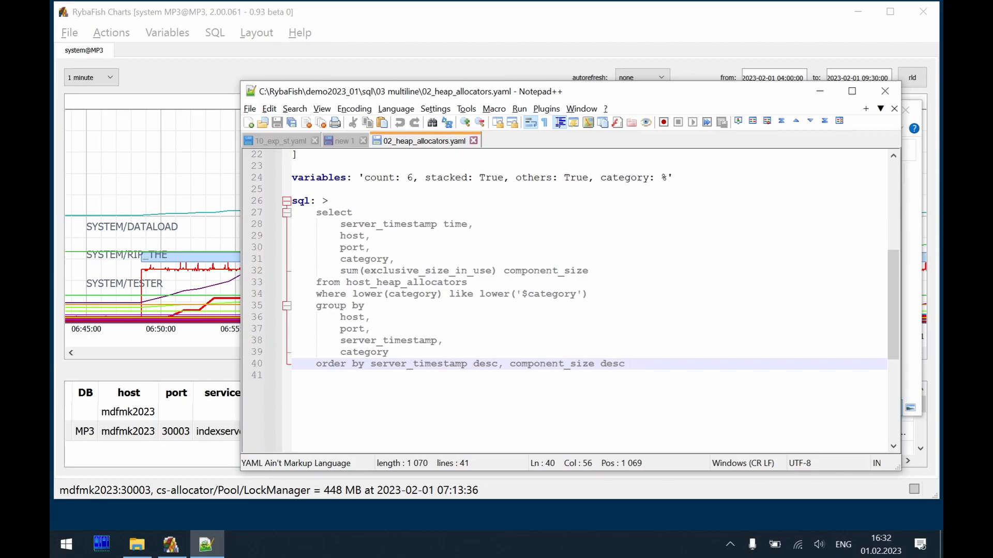
left_click(297, 212, "shift")
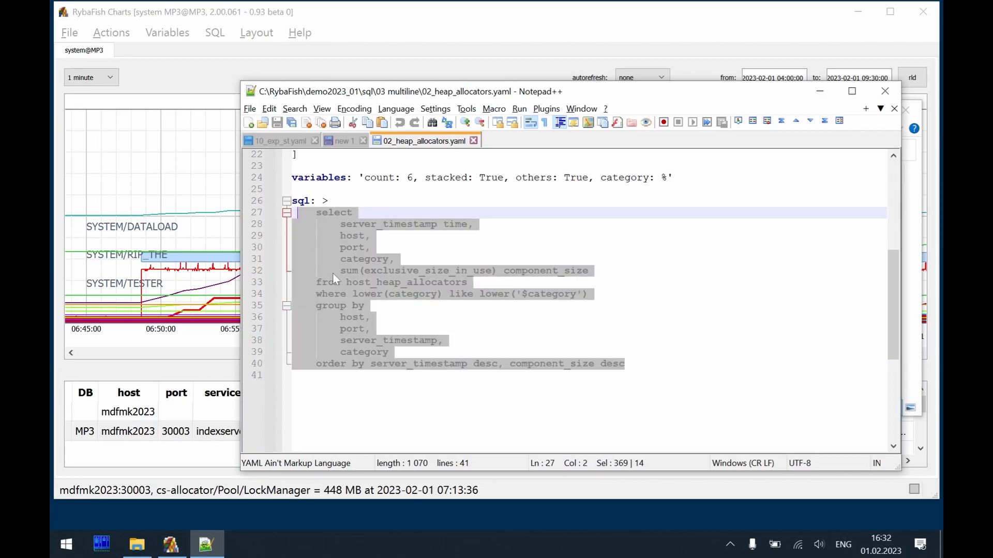
- Examine the KPI definition in 02_heap_allocators.yaml, marking the multiline subtype line and highlighting the splitby category line
scroll(371, 279, "up", 6)
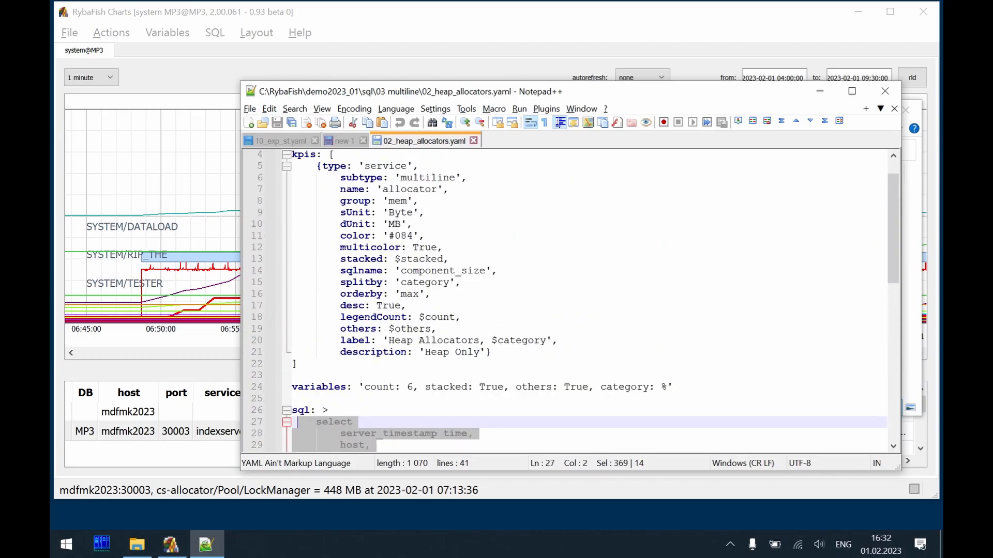
left_click(334, 177)
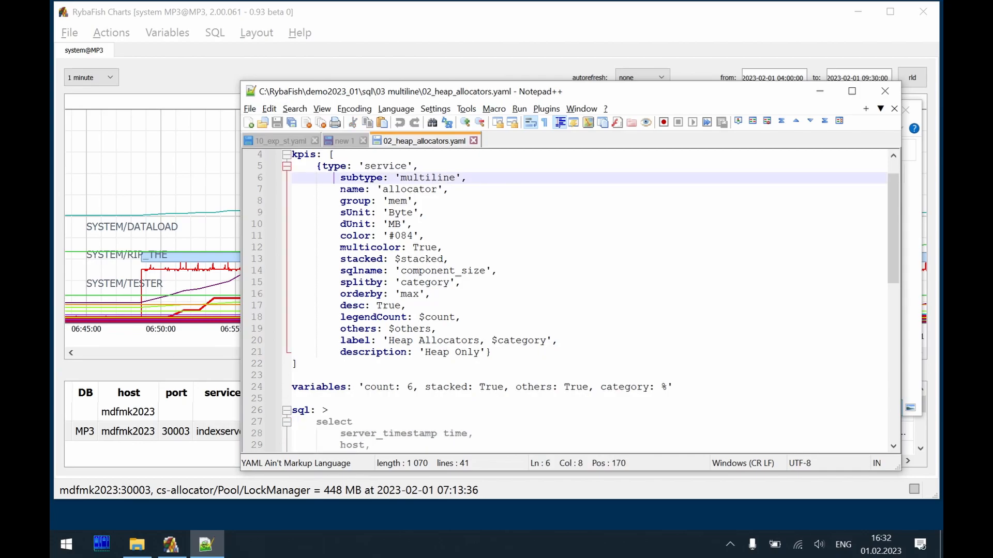
left_click(335, 282)
key("Right")
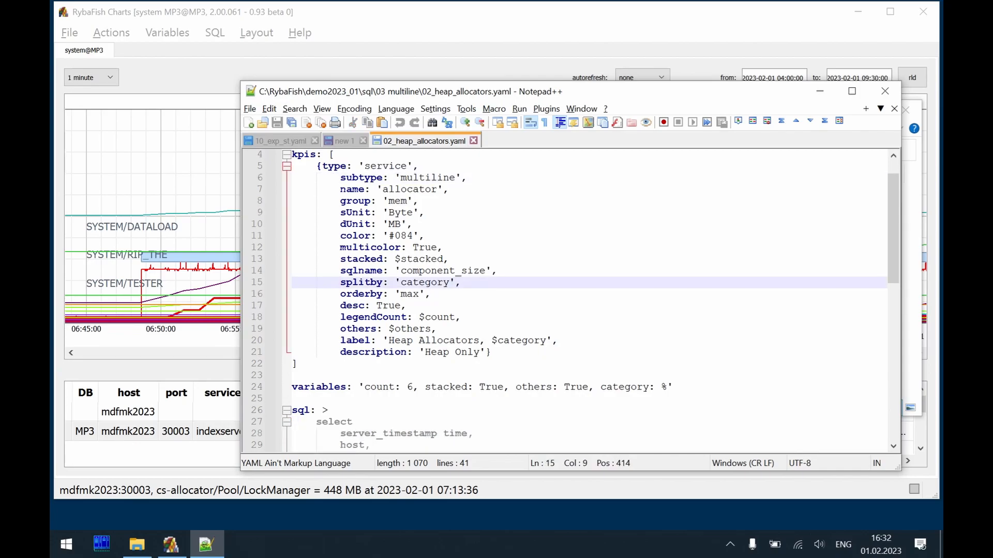
key("Home")
key("shift+Down")
- Switch back to RybaFish Charts and open the help on Custom KPIs
left_click(151, 160)
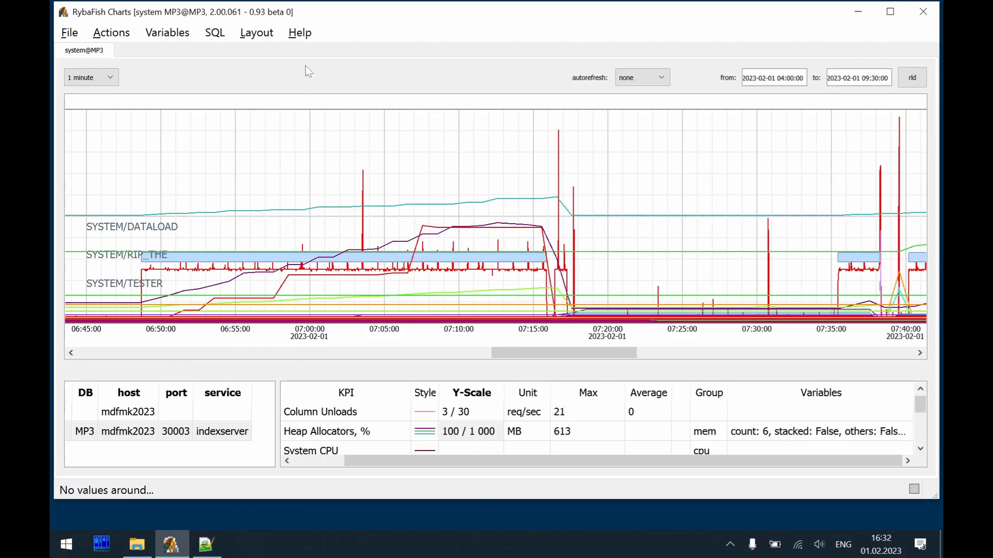
left_click(301, 42)
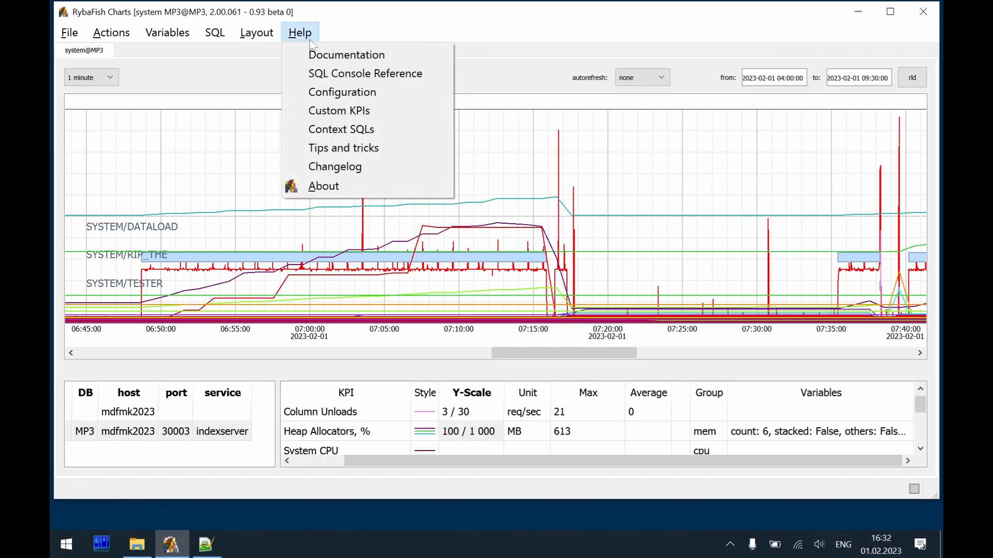
left_click(392, 112)
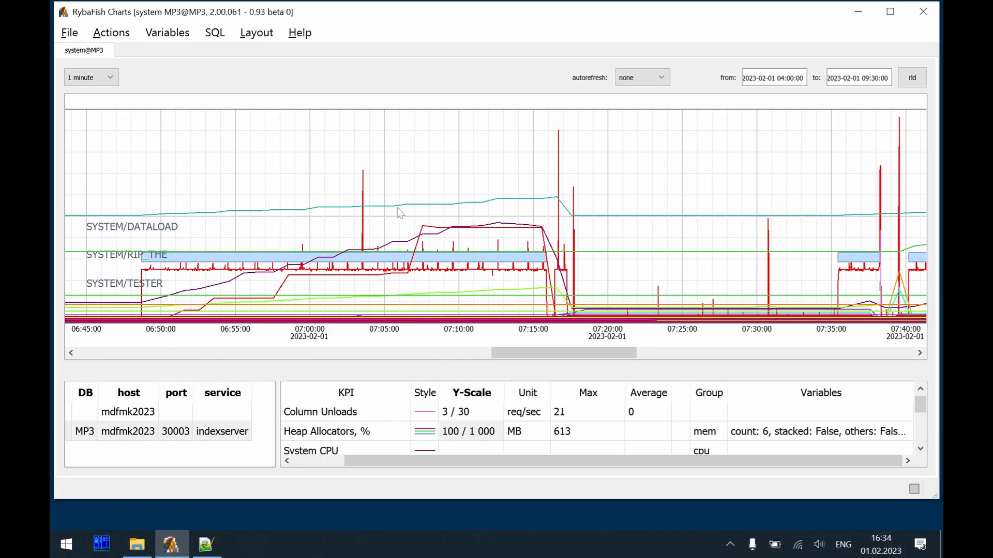
- Remove the Heap Allocators, % KPI from the chart
scroll(397, 208, "down", 2)
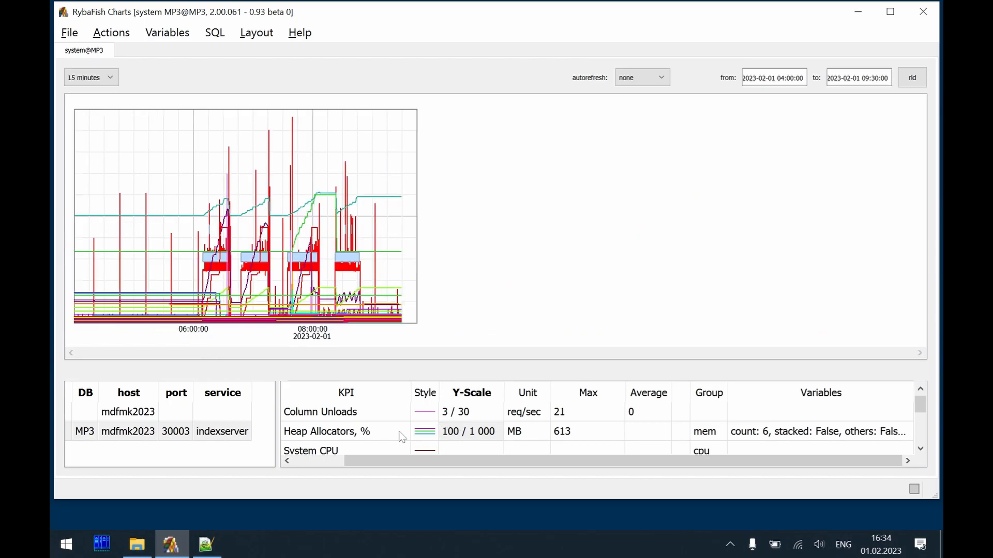
left_click(334, 461)
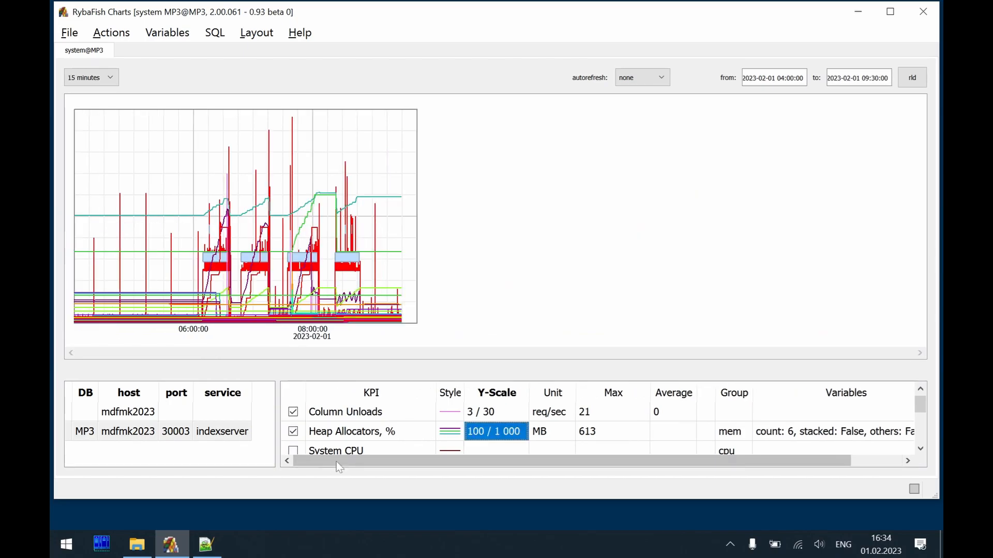
left_click(294, 432)
- Clear the custom Y-scale of the Memory Used KPI and show the chart at a 10-minute time scale
left_click(500, 432)
double_click(501, 432)
key("ctrl+a")
key("Delete")
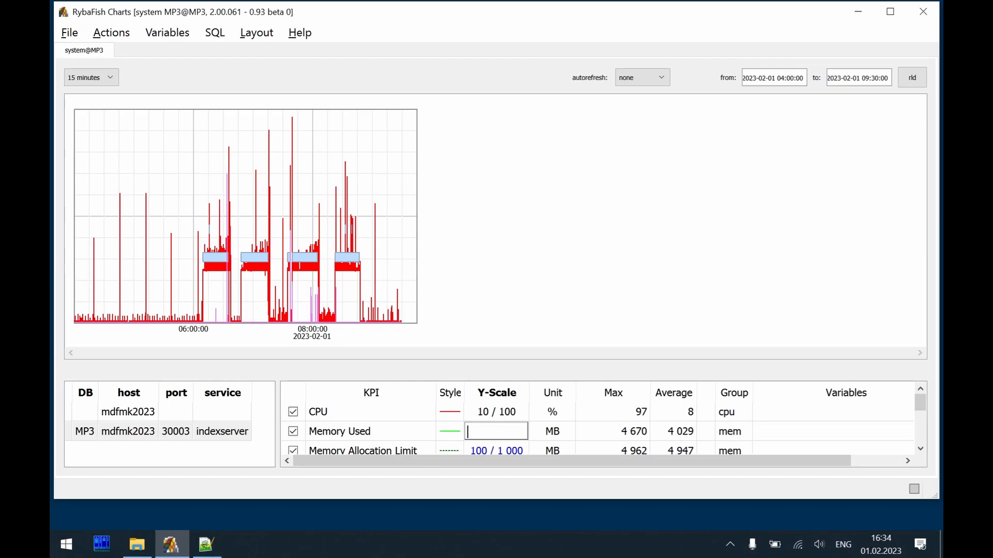
key("Return")
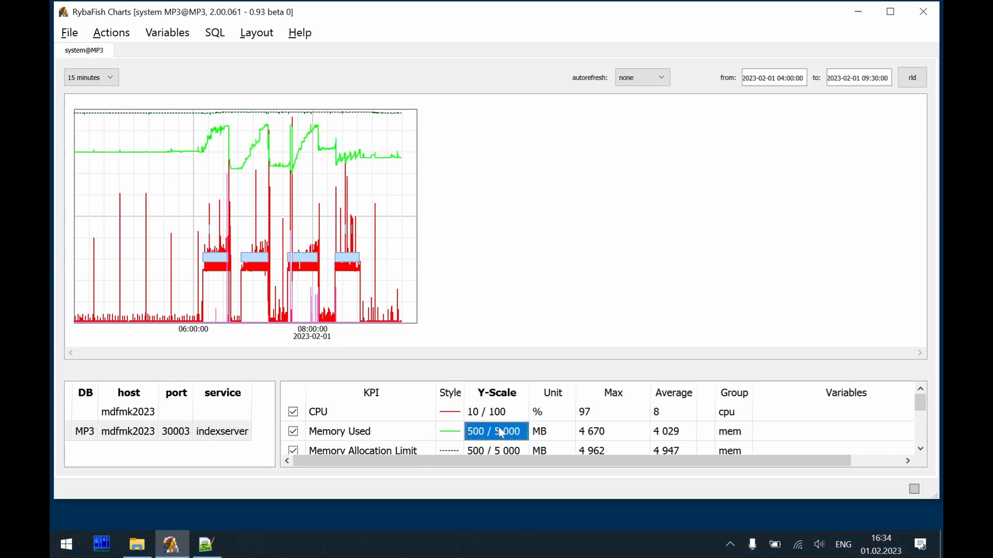
left_click(214, 190)
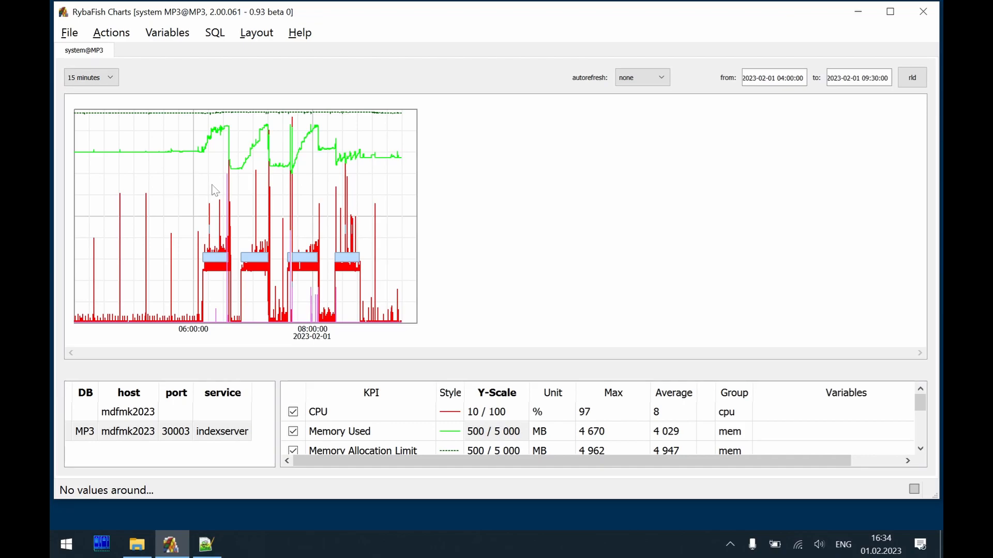
scroll(215, 190, "up", 1)
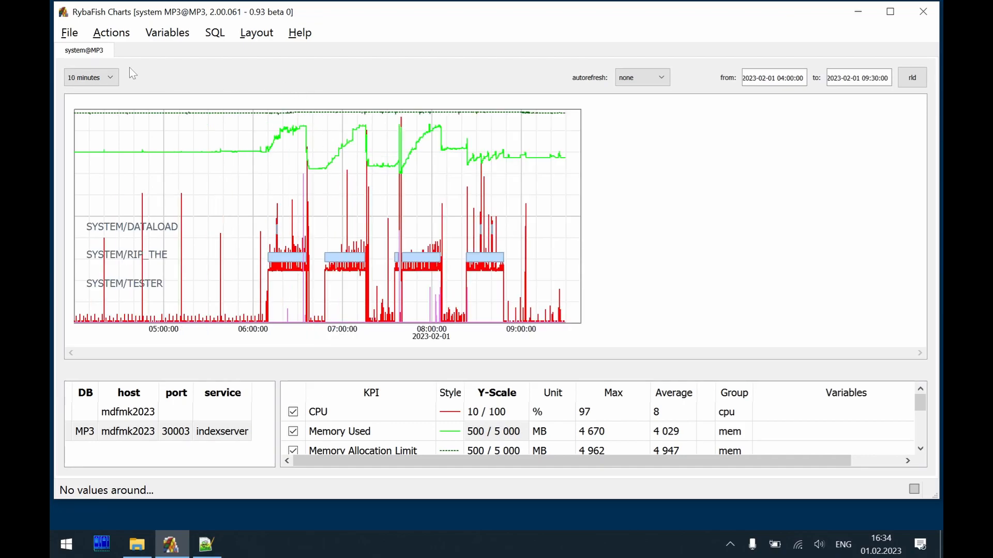
- Open a new SQL console, write the query "select * from dummy" and execute it
left_click(71, 34)
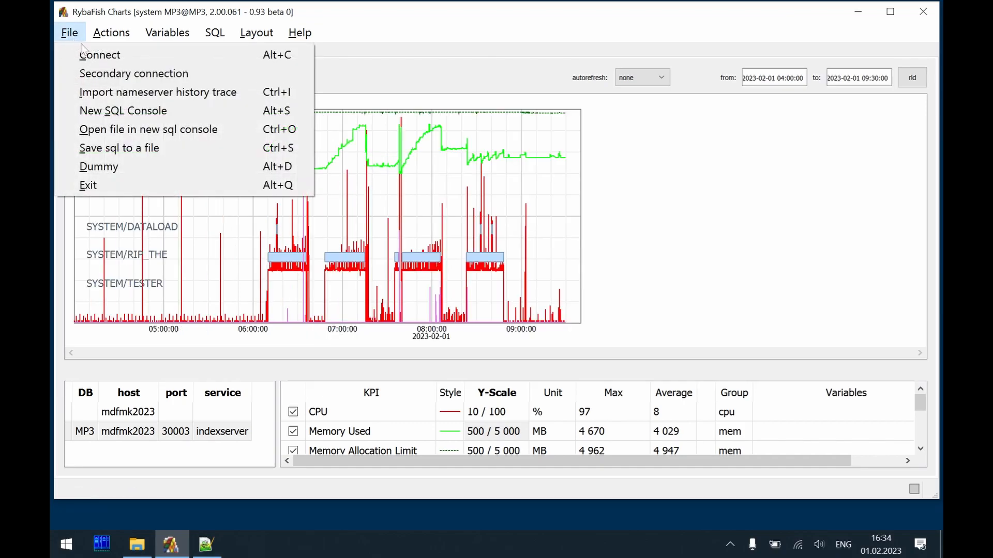
left_click(132, 112)
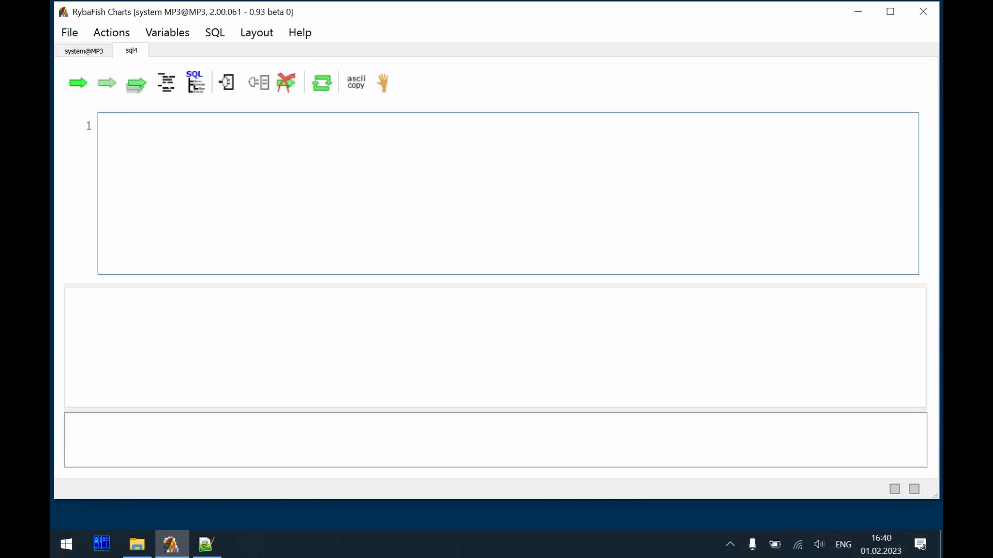
type("select * from")
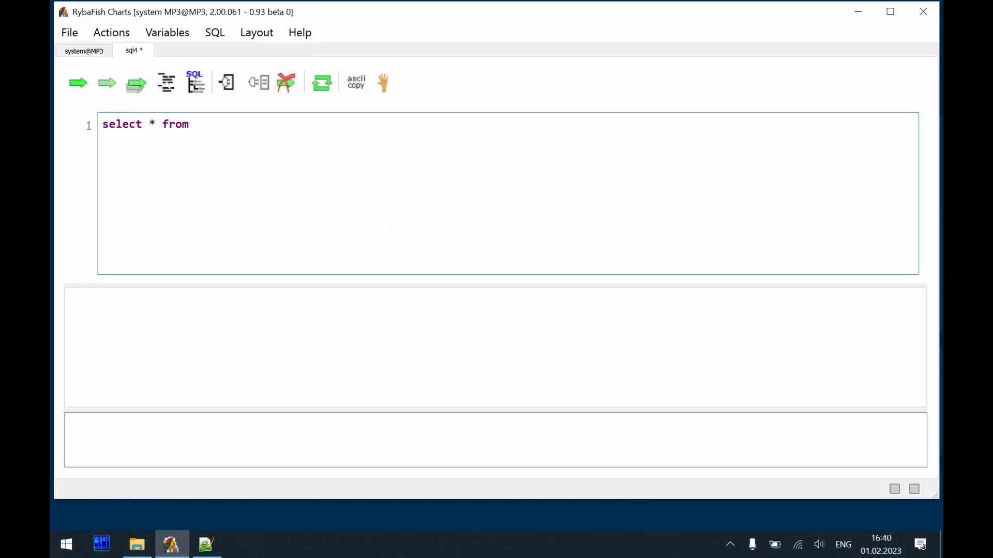
type(" dummy")
key("Return")
key("Return")
key("F8")
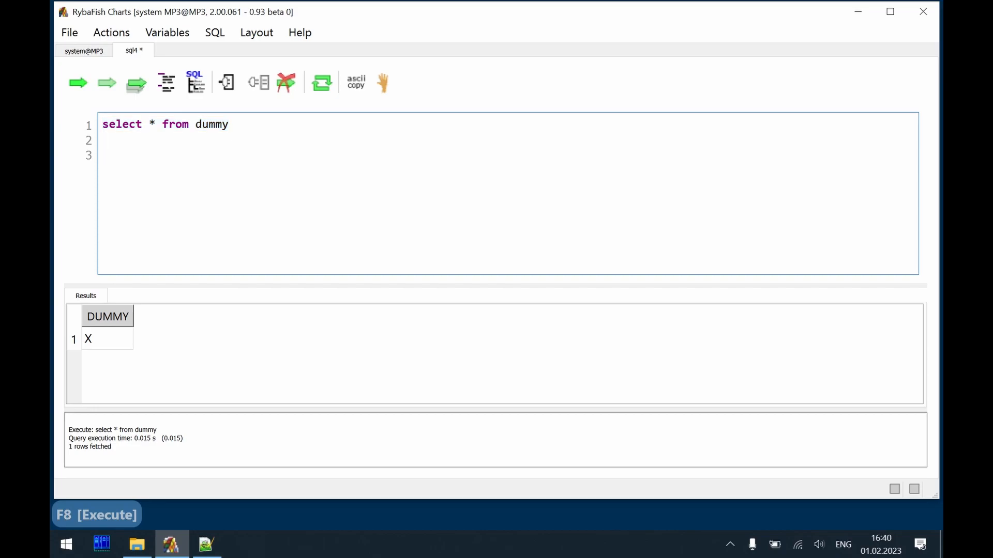
- Duplicate the query below a blank line and change the copy to "select 'abc' from dummy"
key("Up")
key("Up")
key("ctrl+d")
key("Down")
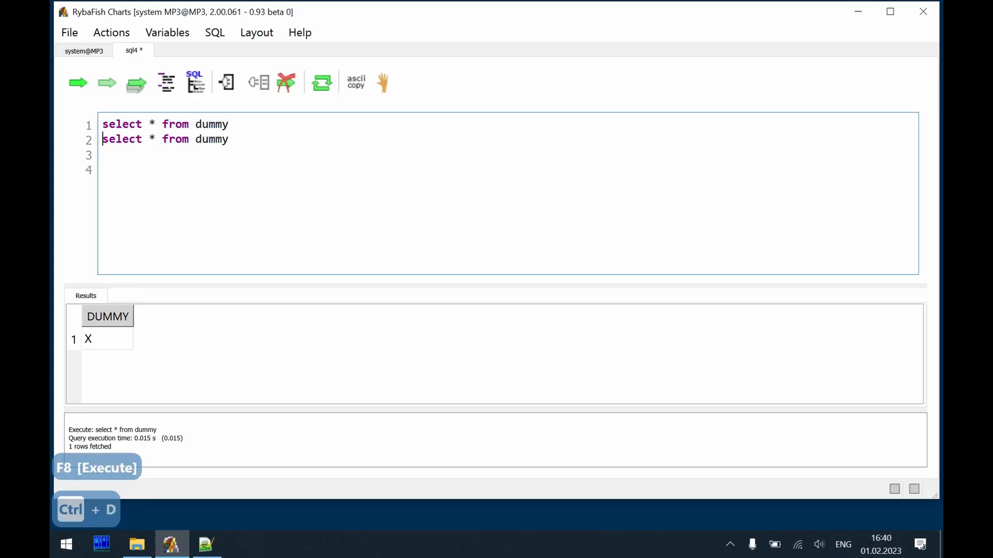
key("Return")
key("ctrl+Right")
key("shift+Right")
type("'abc'")
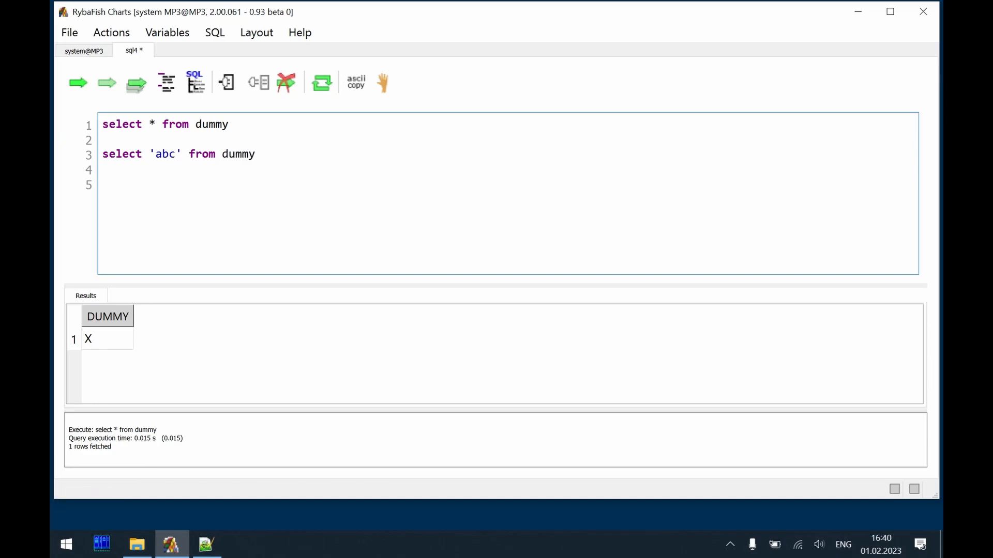
- Execute only the selected 'abc' query, and try executing the console text without a selection or statement separators
key("Home")
key("shift+End")
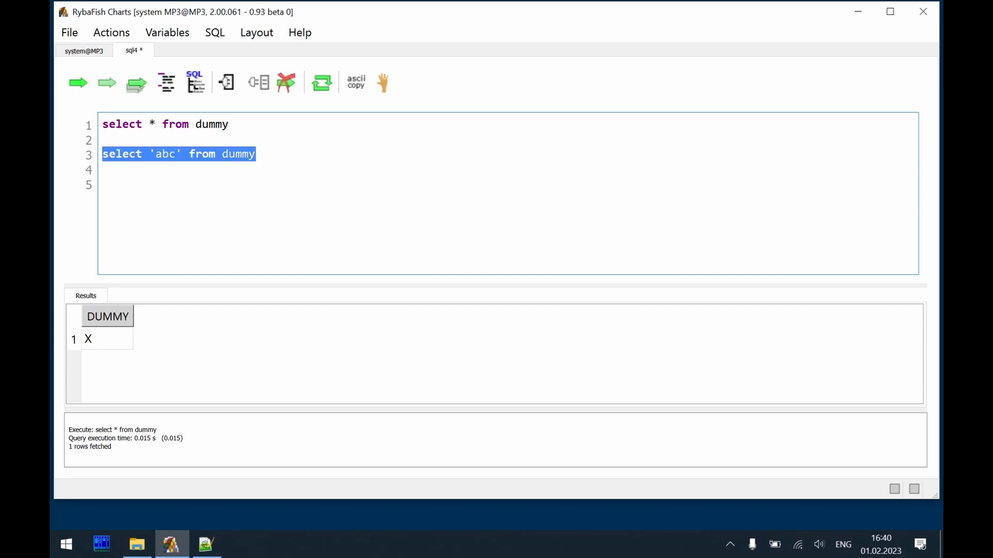
key("F9")
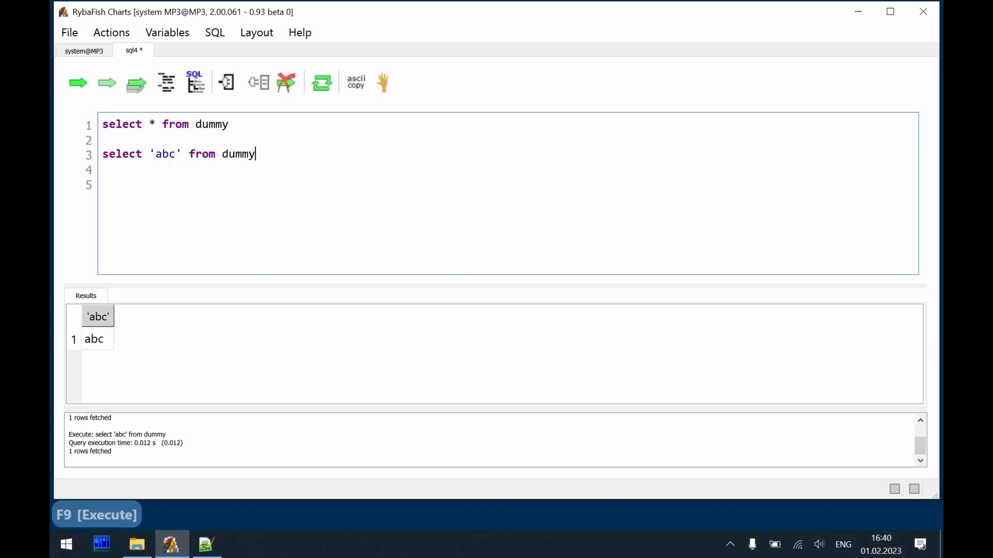
key("F9")
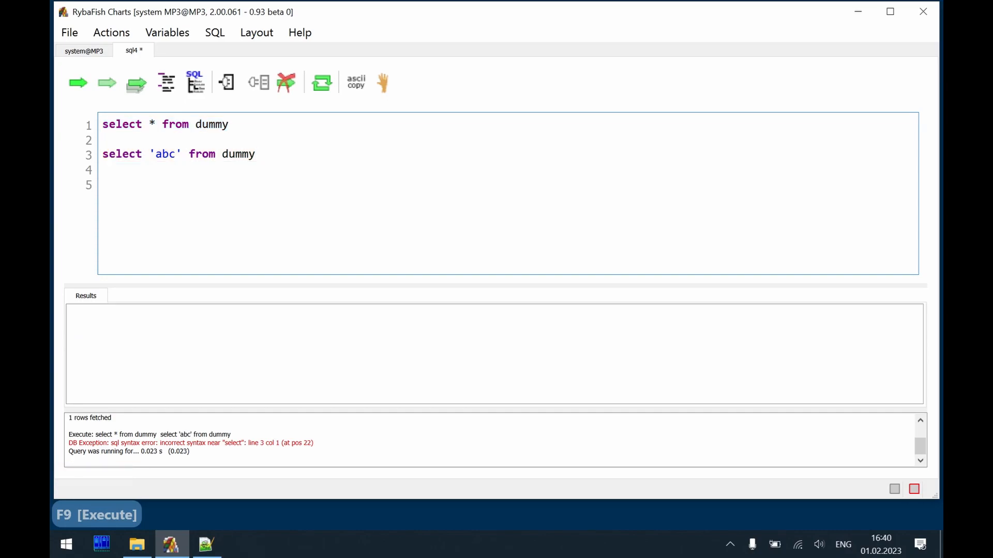
- End both dummy queries with semicolons and remove the empty lines after the second one
type(";")
key("Left")
key("BackSpace")
key("BackSpace")
key("Home")
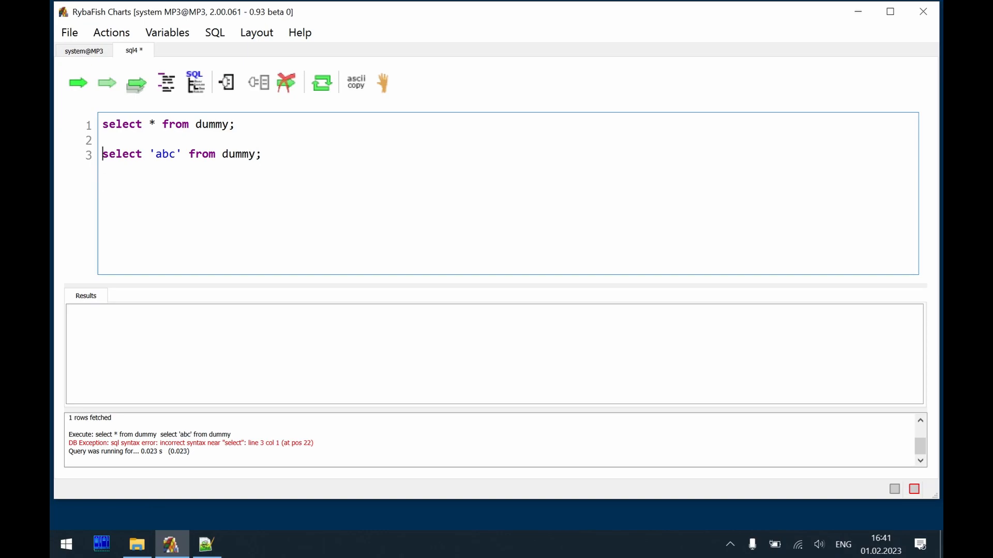
- Execute the 'abc' query, the "select * from dummy" query and the 'abc' query again, each from its own line
key("F9")
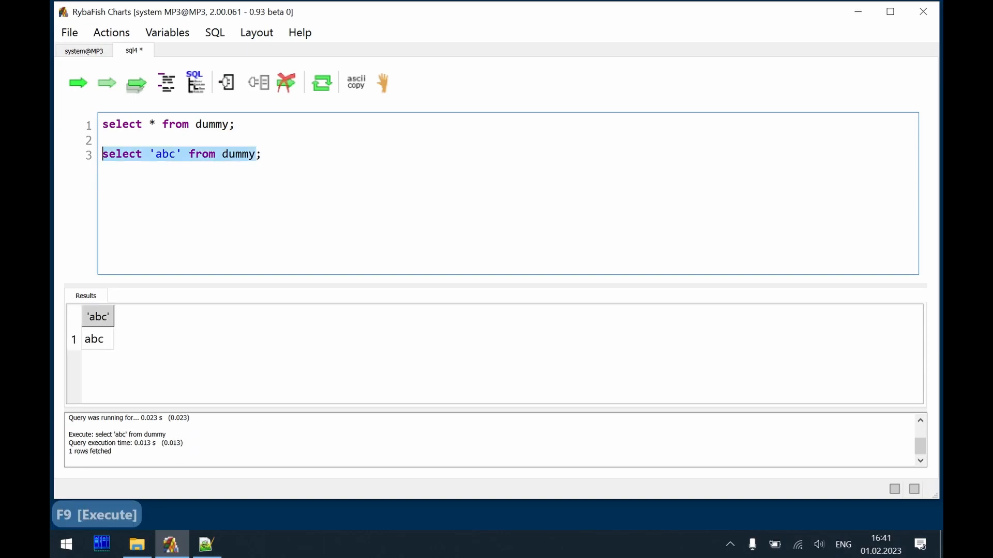
key("Up")
key("Up")
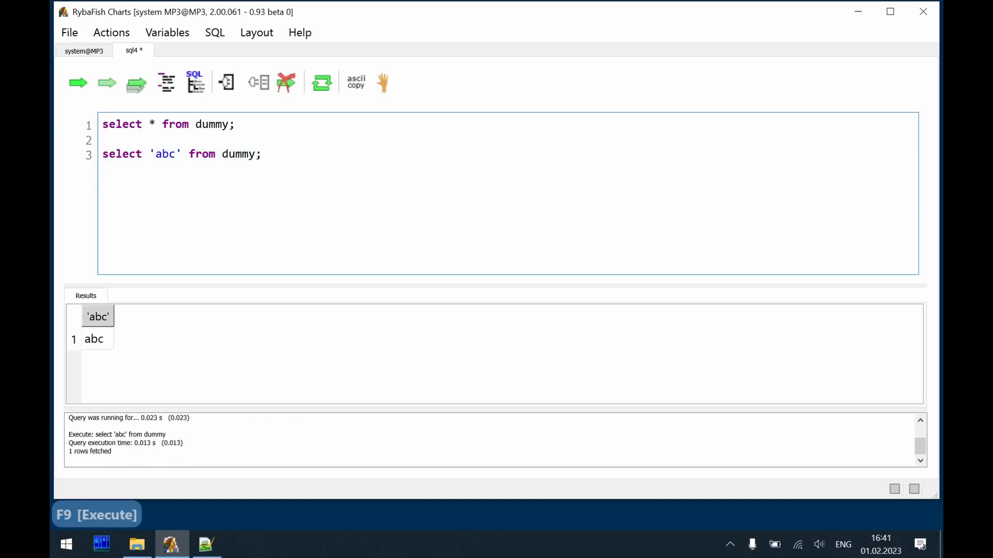
key("F9")
key("Down")
key("Down")
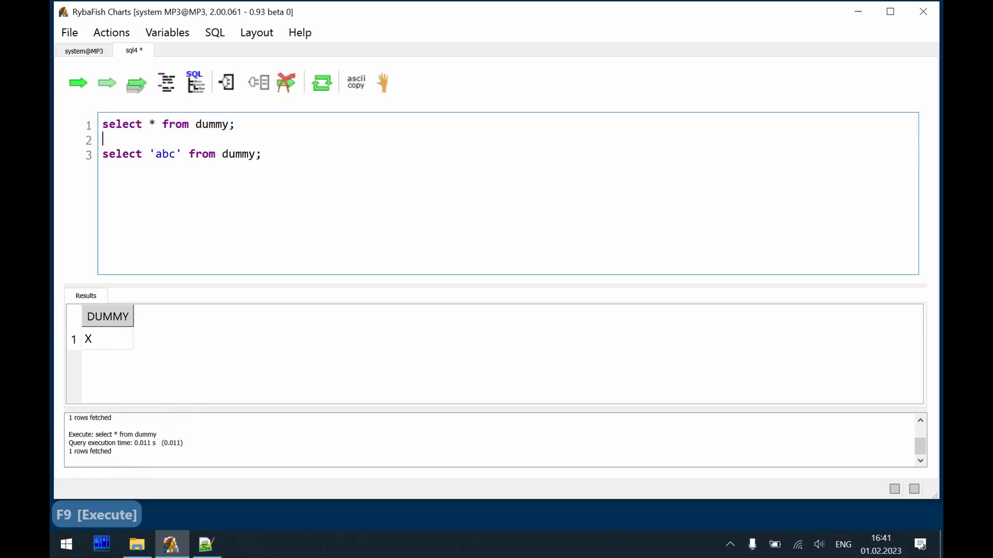
key("F9")
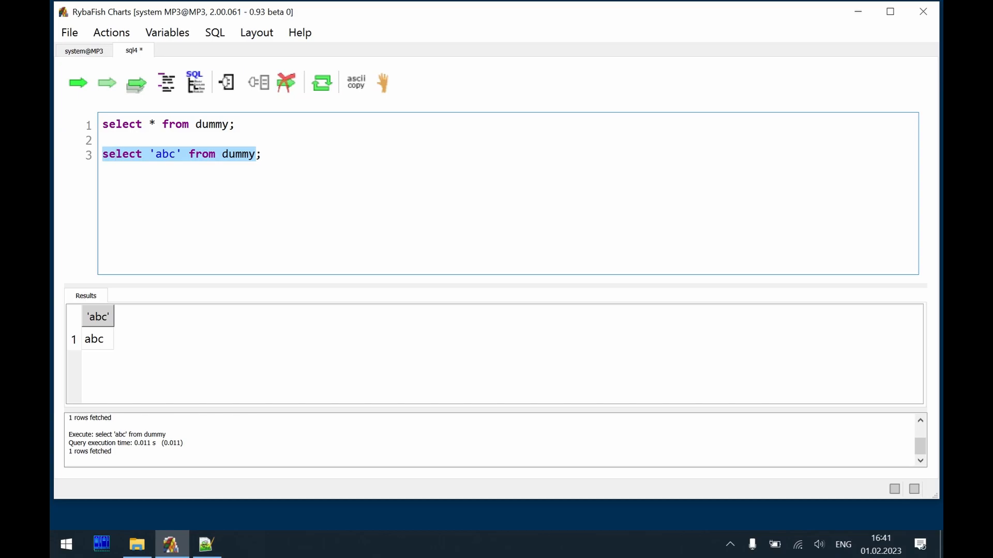
- Open the online SQL Console Help page and view its table of contents
left_click(384, 89)
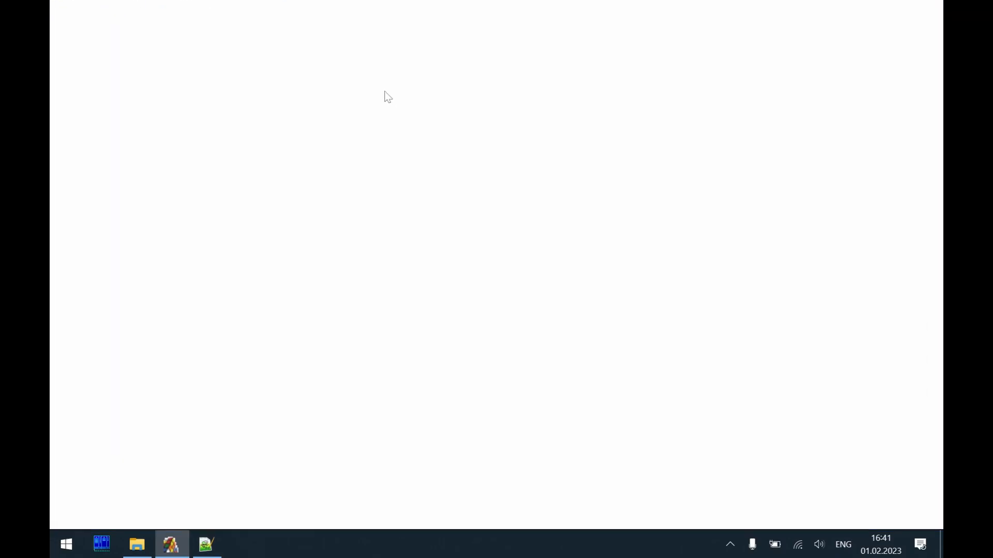
scroll(354, 207, "down", 3)
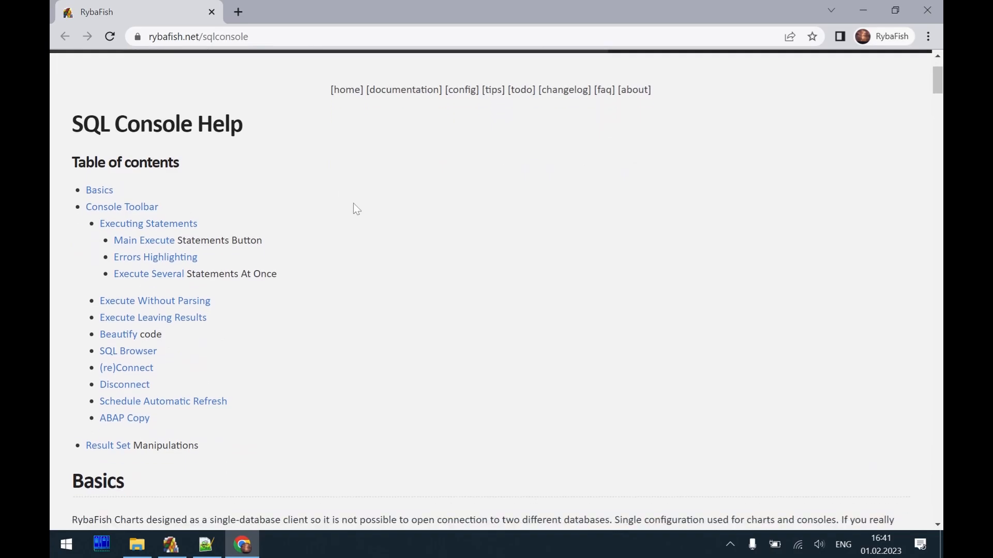
- Close the SQL Console Help page and add the query "select now() from dummy;" two lines below the 'abc' query
scroll(383, 228, "down", 1)
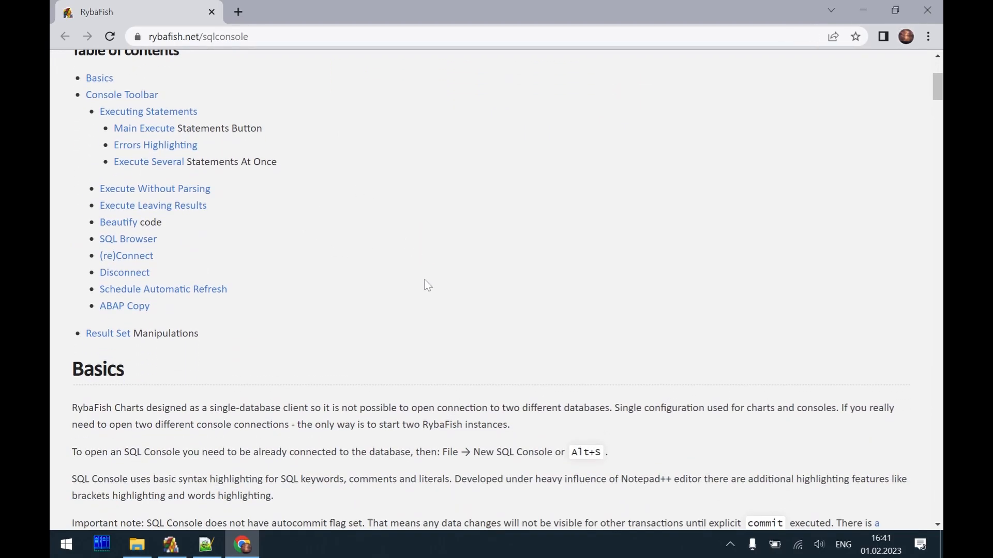
key("alt+F4")
left_click(263, 154)
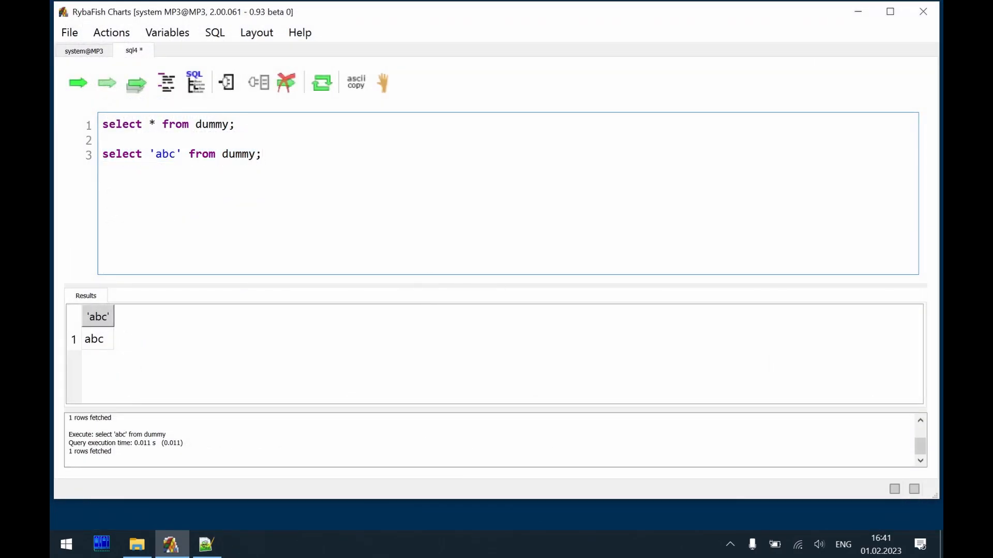
key("ctrl+d")
key("Return")
left_click_drag(148, 185, 182, 184)
type("now()")
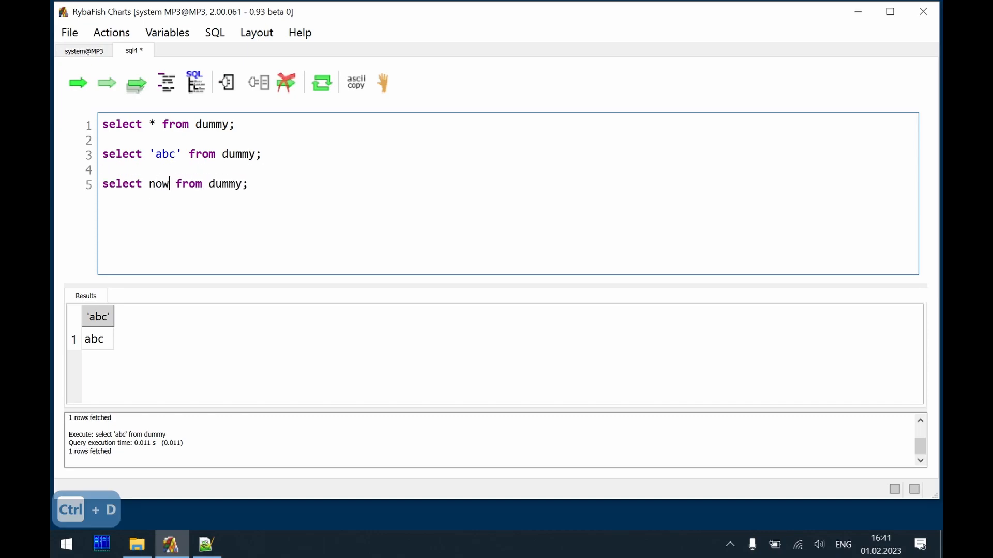
- Execute the now() query and schedule its automatic refresh every 10 seconds
key("F9")
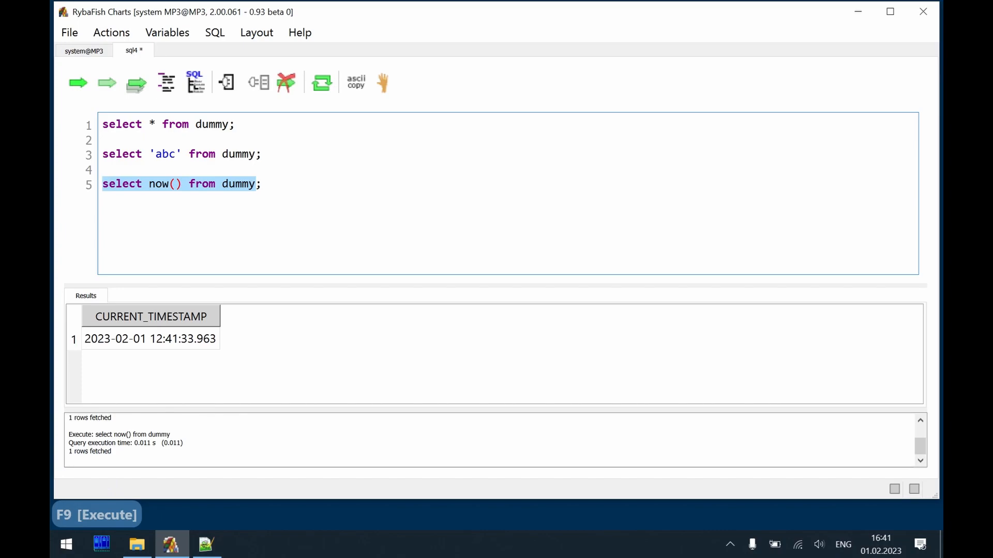
left_click(324, 87)
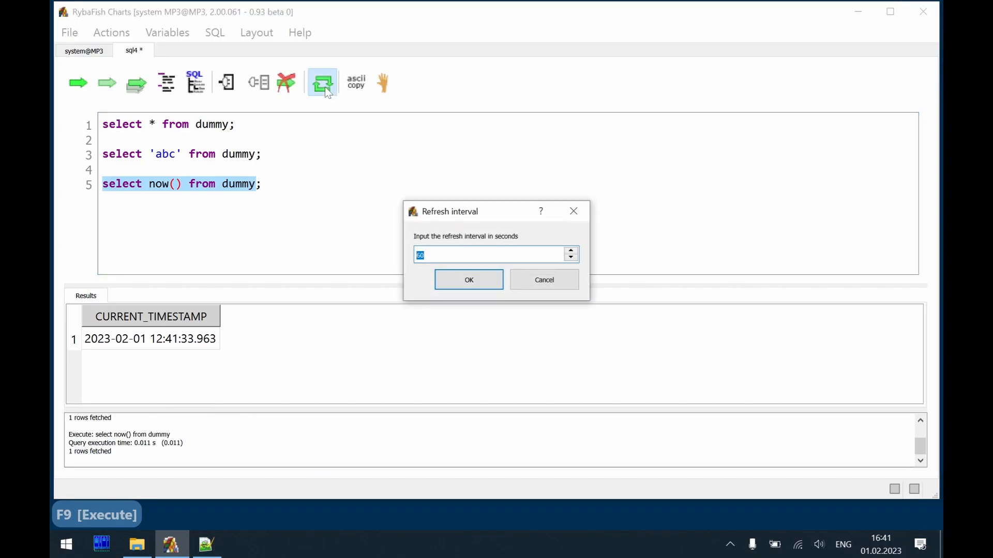
type("10")
key("Return")
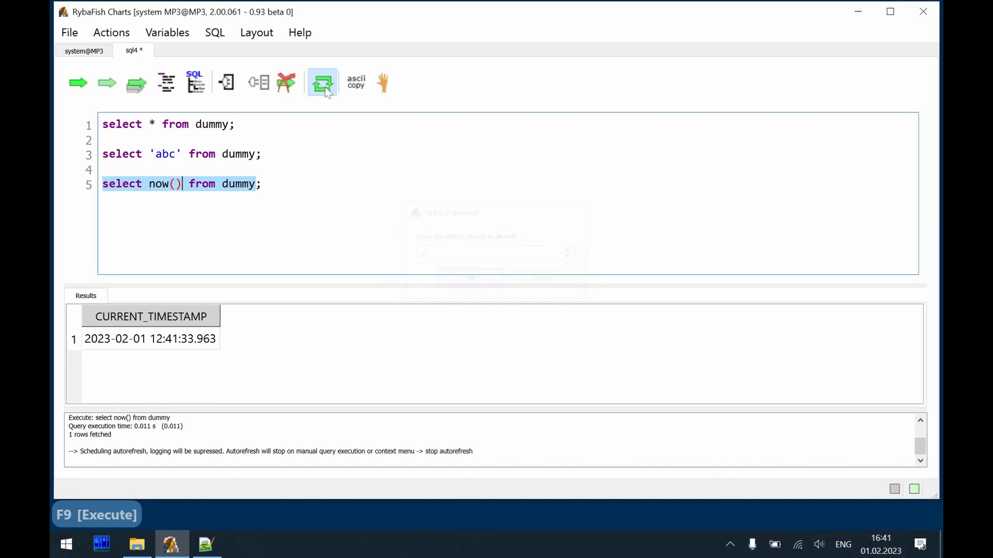
mouse_move(914, 490)
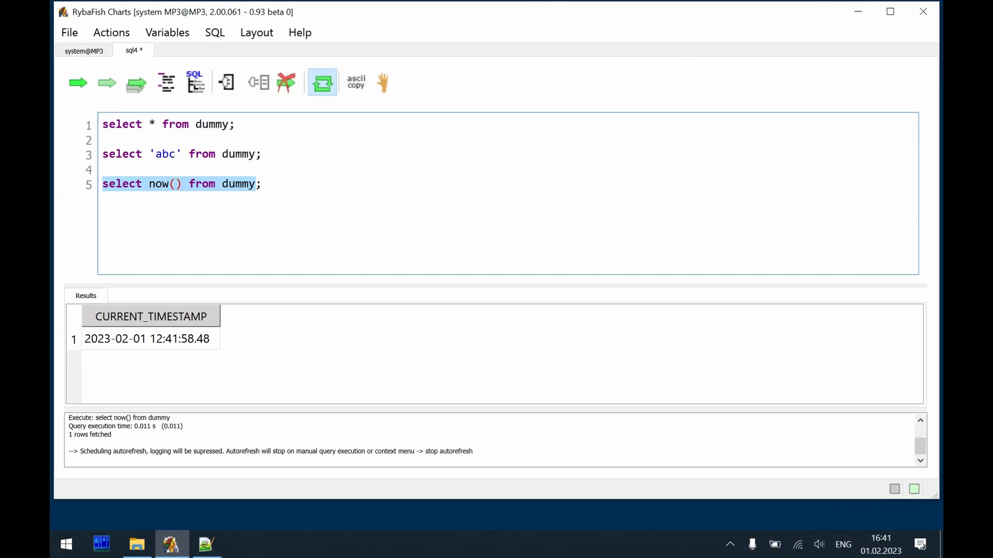
- Add two empty lines below the now() query, and open 04_prepared.sql from the SQL Browser's 03 memory folder in a new console
left_click(263, 185)
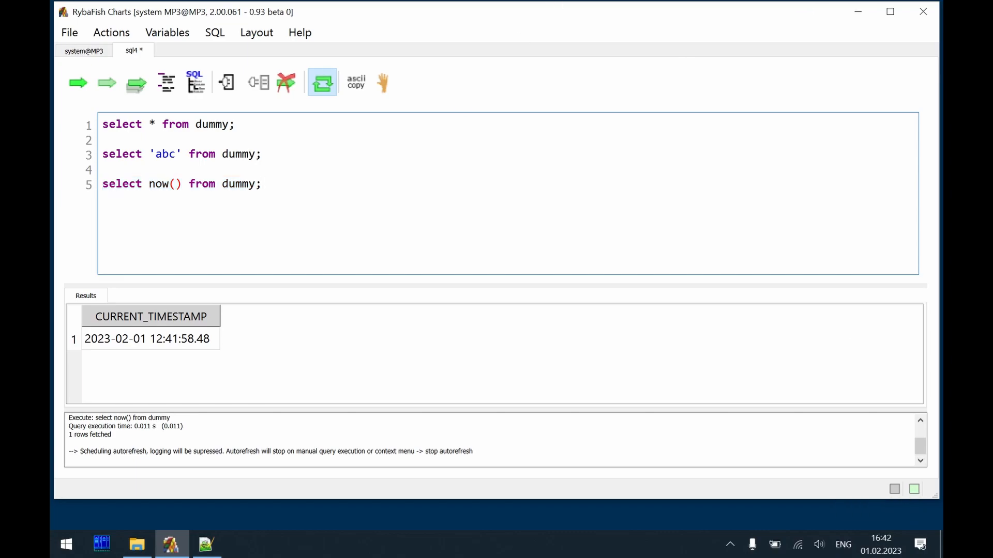
key("Return")
key("Return")
key("F11")
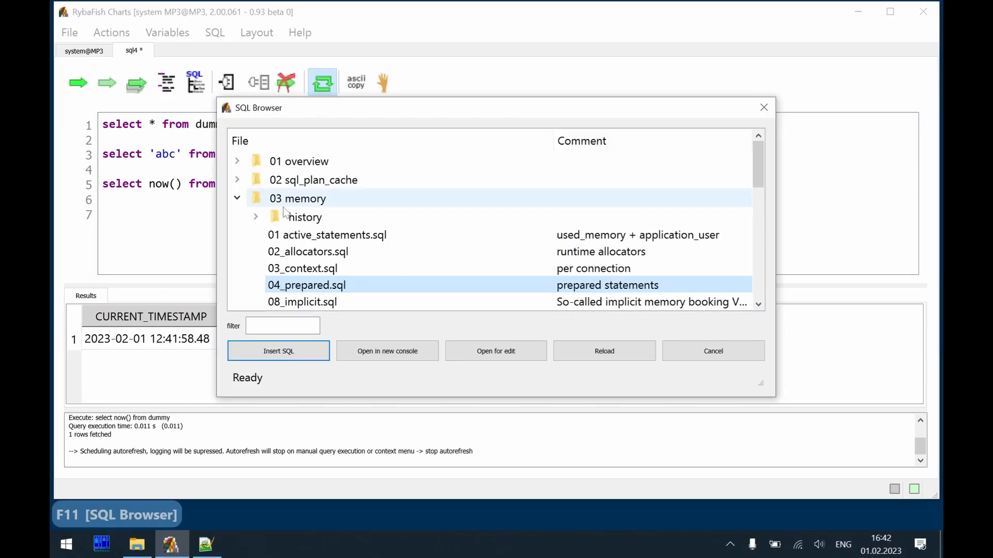
left_click(255, 216)
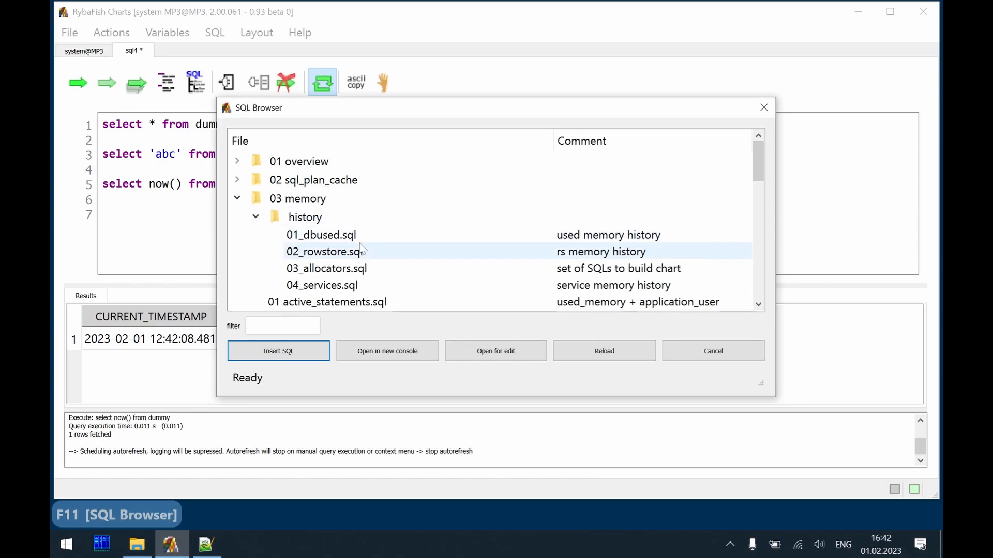
left_click(255, 216)
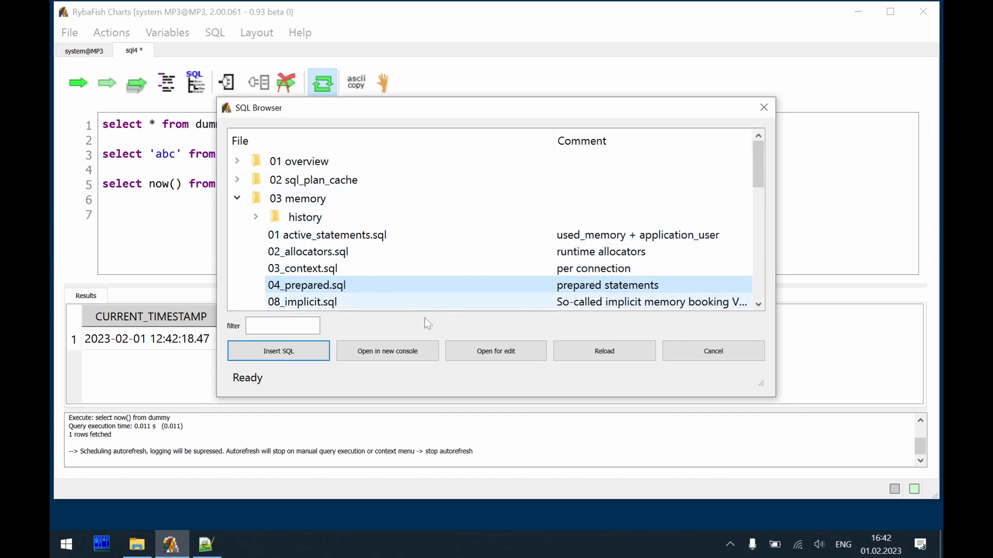
left_click(420, 347)
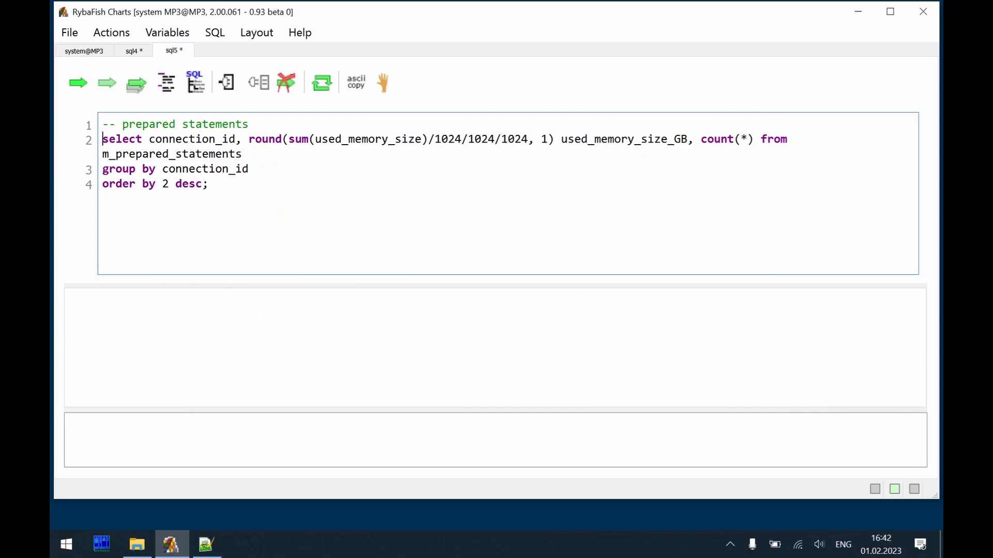
- Execute the prepared statements query and look through its result rows to the last one
key("F9")
scroll(340, 346, "down", 2)
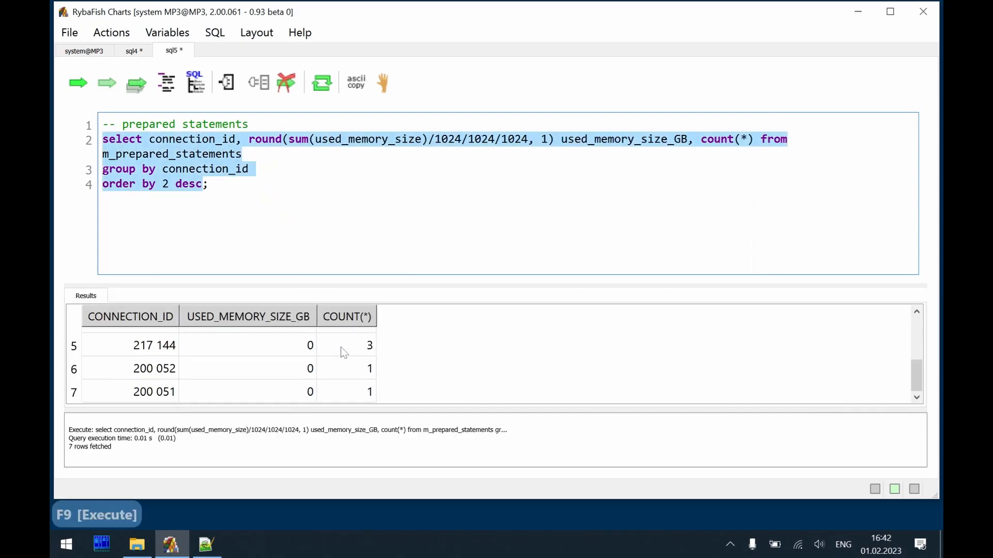
left_click(352, 224)
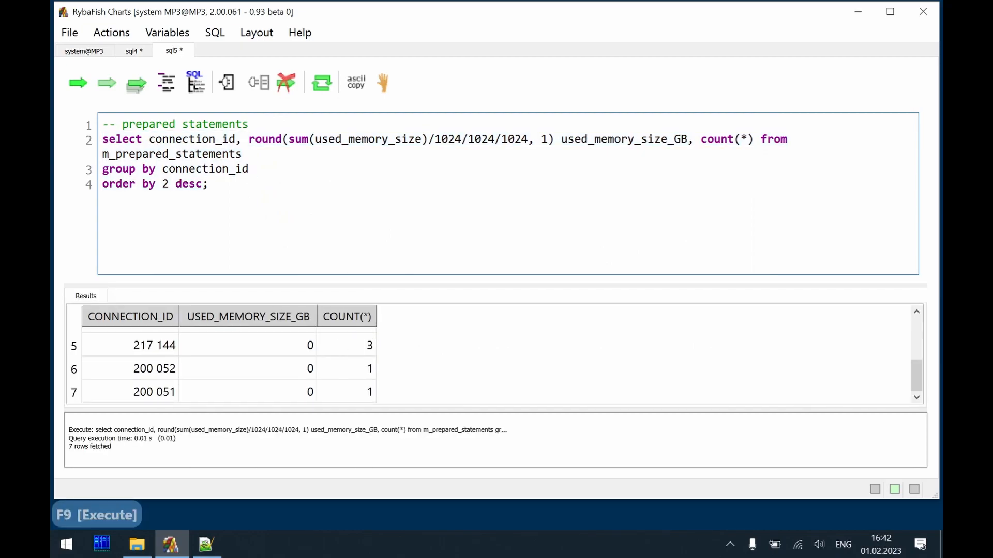
- Switch to File Explorer and open the scripts folder inside demo2023_01
left_click(136, 544)
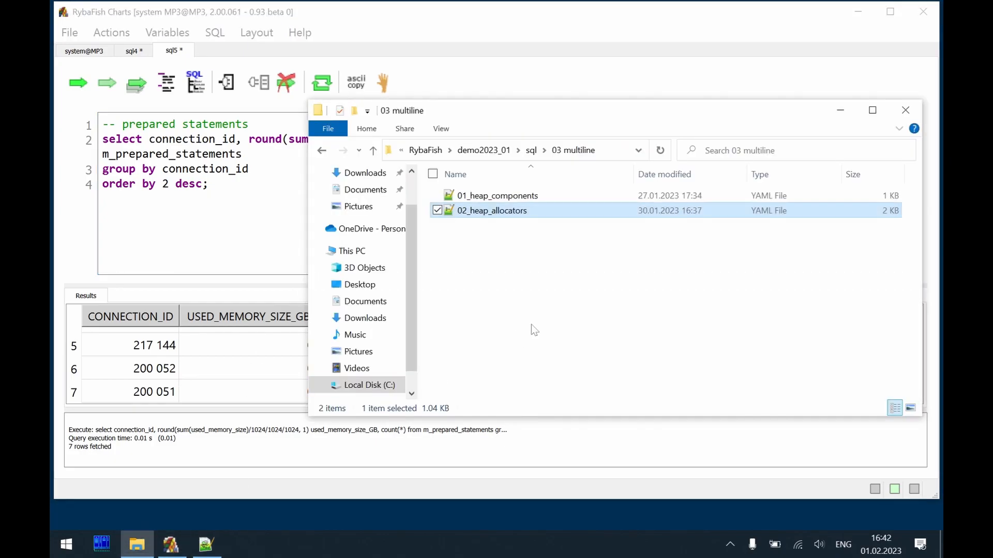
key("BackSpace")
key("BackSpace")
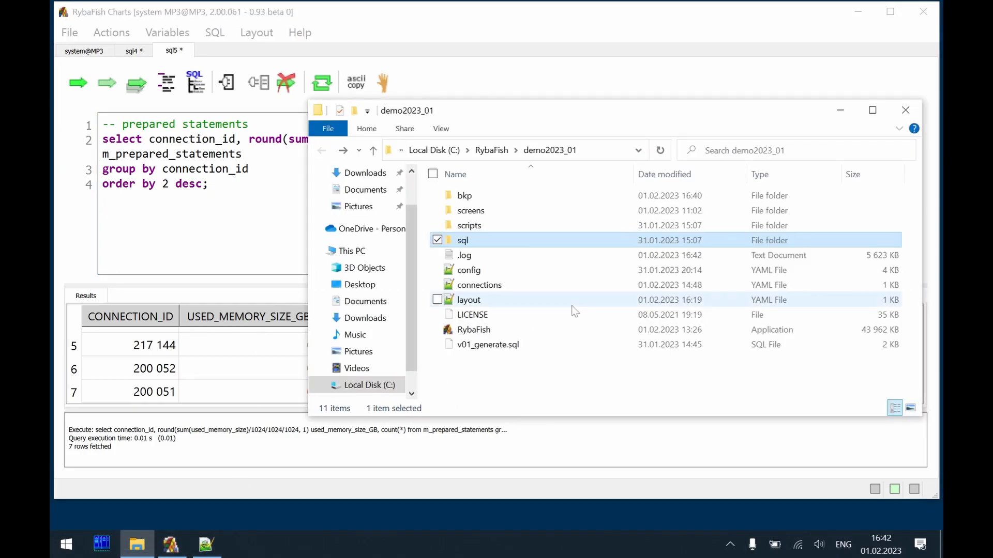
key("Up")
key("Return")
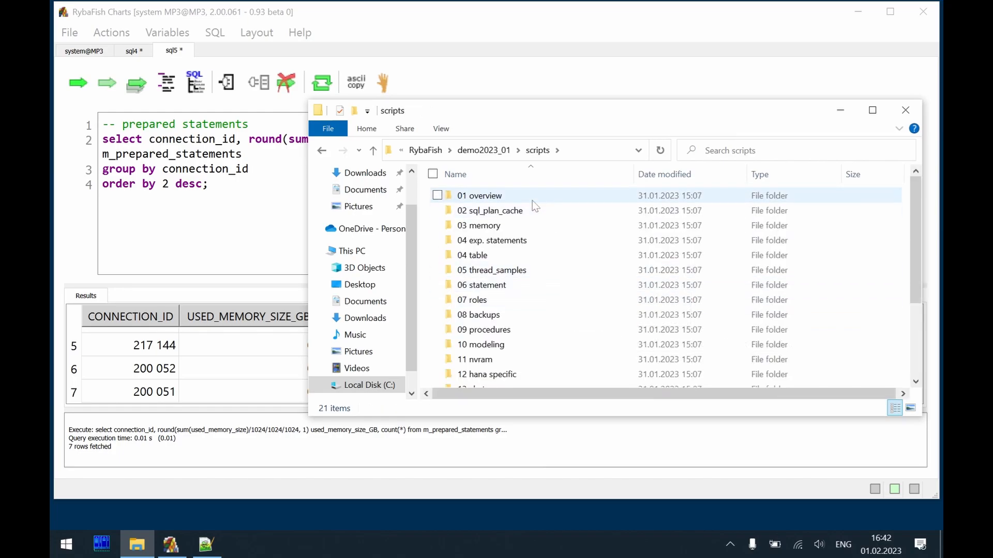
- View 04_prepared.sql from the 03 memory folder in Notepad++, and close both the editor and File Explorer
double_click(530, 228)
double_click(544, 254)
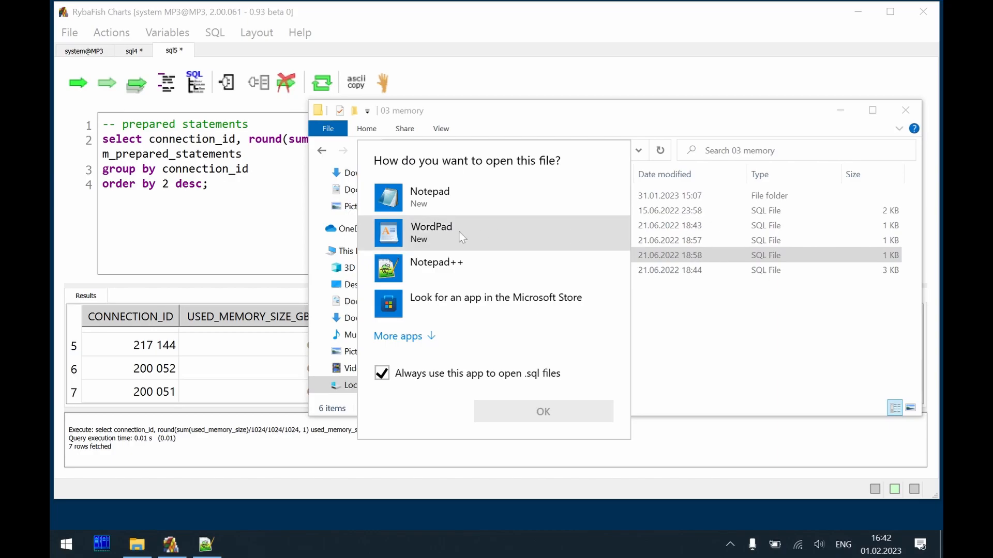
double_click(455, 266)
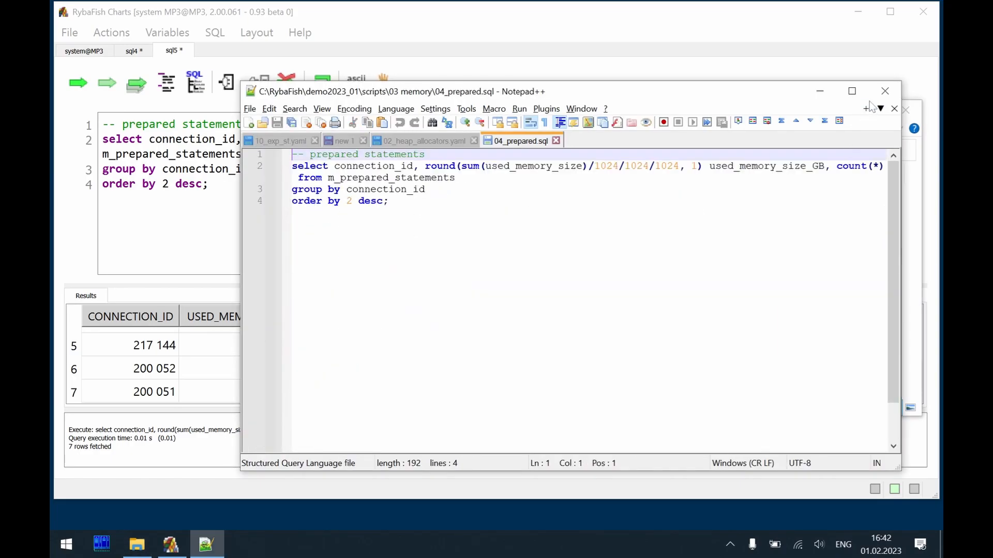
left_click(885, 91)
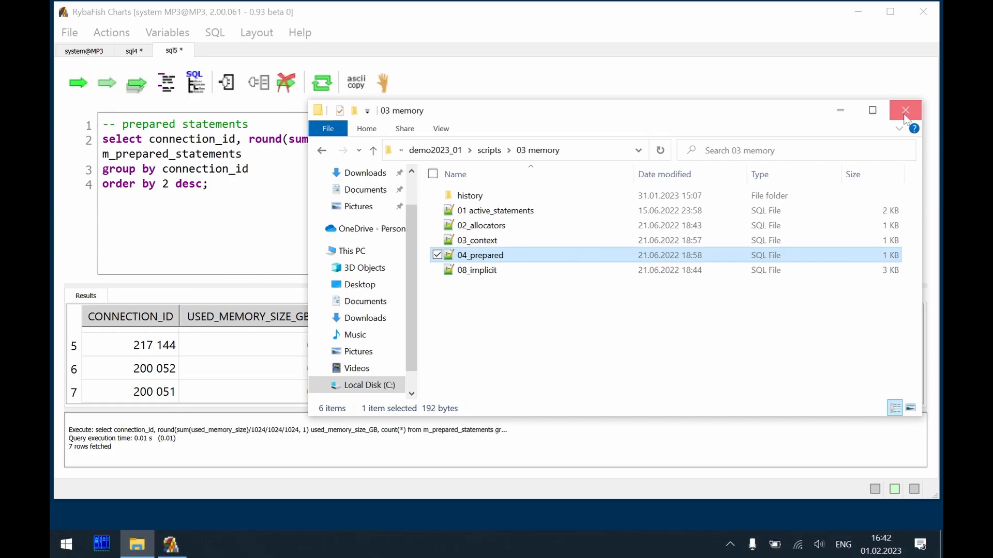
left_click(905, 111)
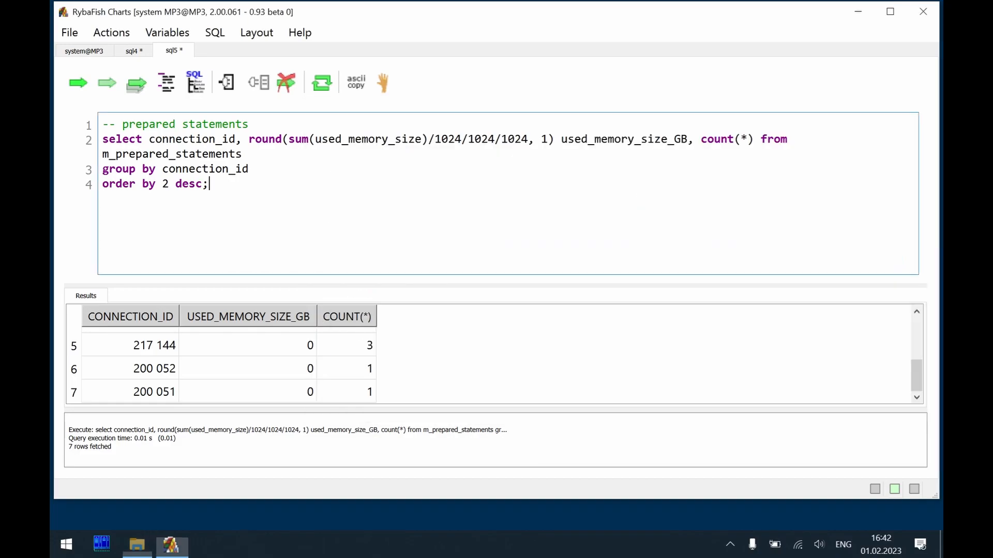
- Filter the SQL Browser by "load" to insert 01_load_generator.sql two lines below the prepared statements query, and execute the inserted block
key("Return")
key("Return")
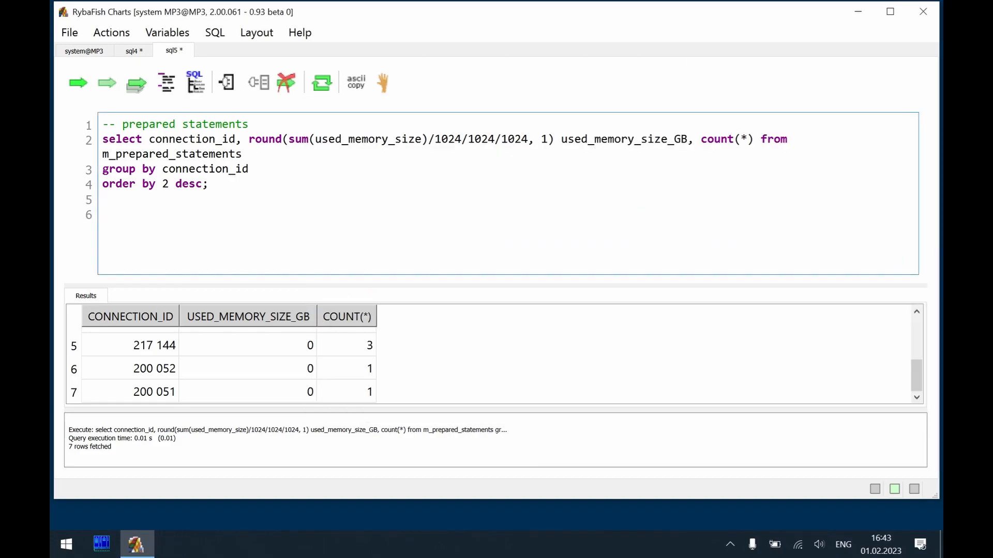
key("F11")
type("load")
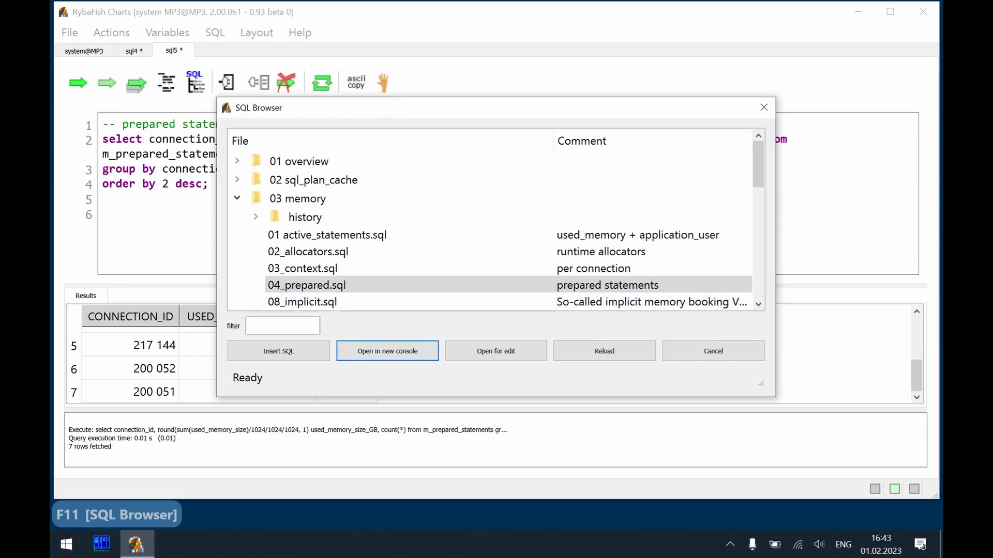
type(" ge")
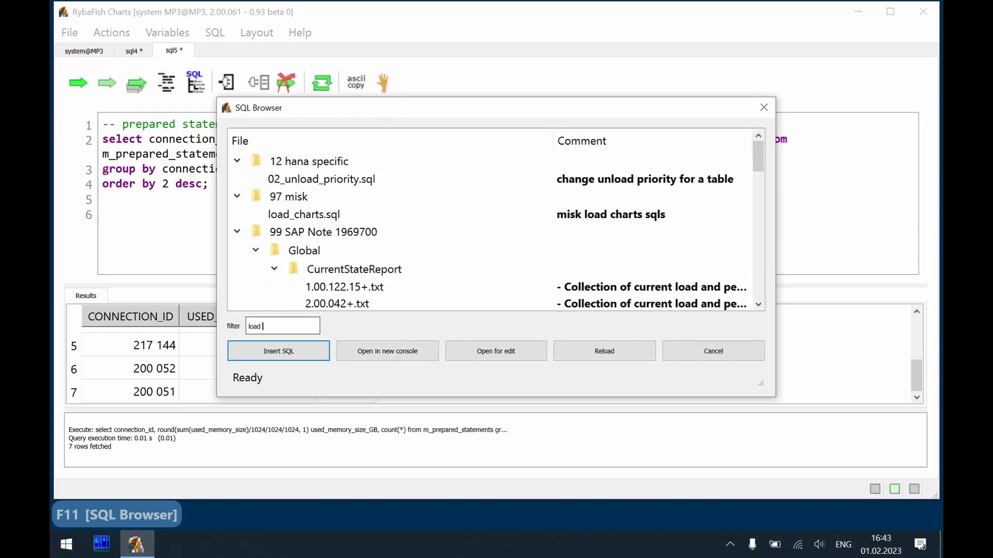
key("BackSpace")
key("BackSpace")
key("BackSpace")
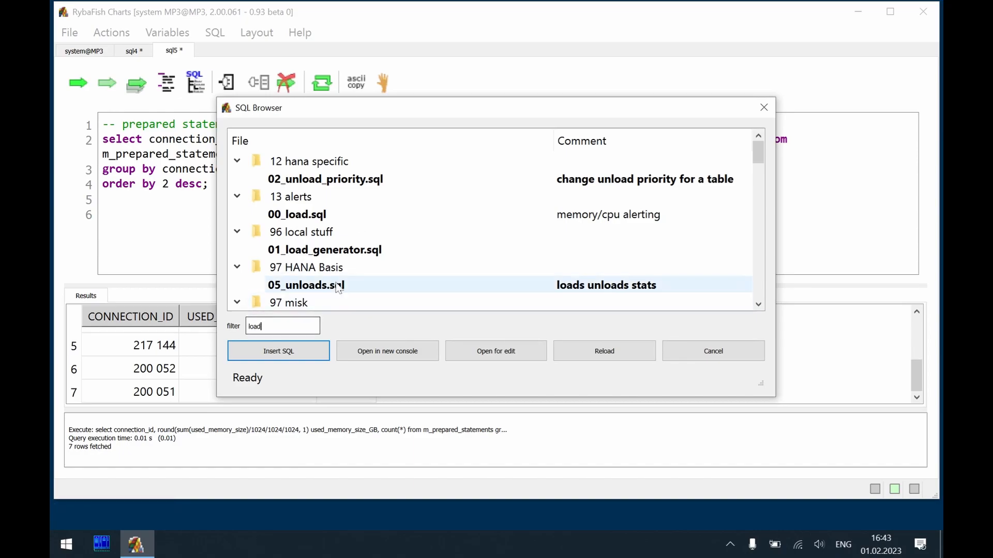
double_click(342, 252)
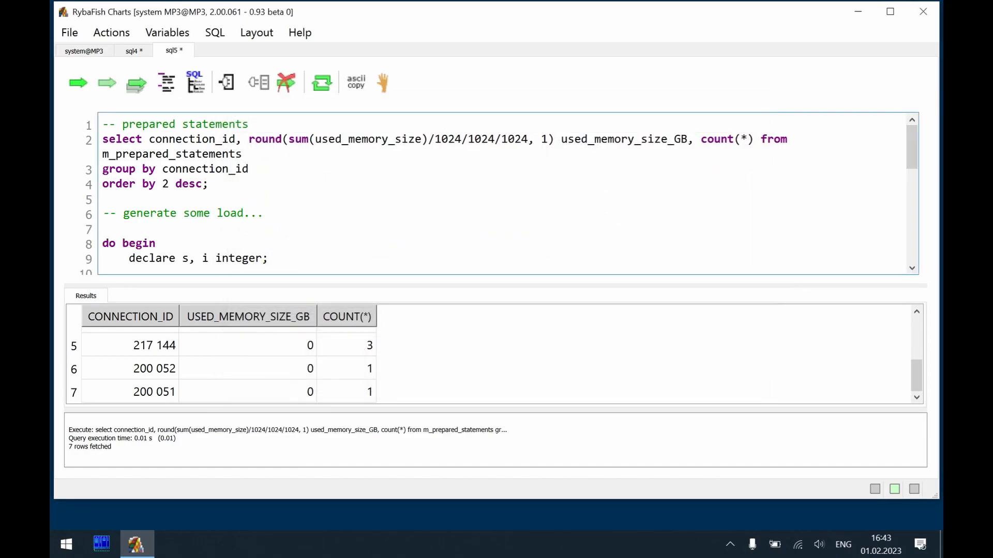
key("F9")
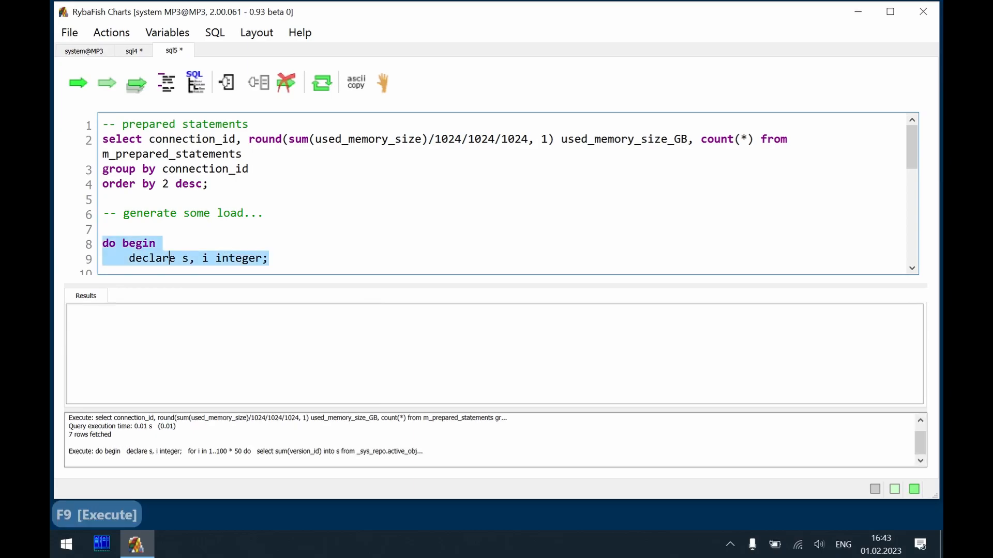
- Switch to the system@MP3 charts and set their autorefresh to 10 seconds
left_click(97, 53)
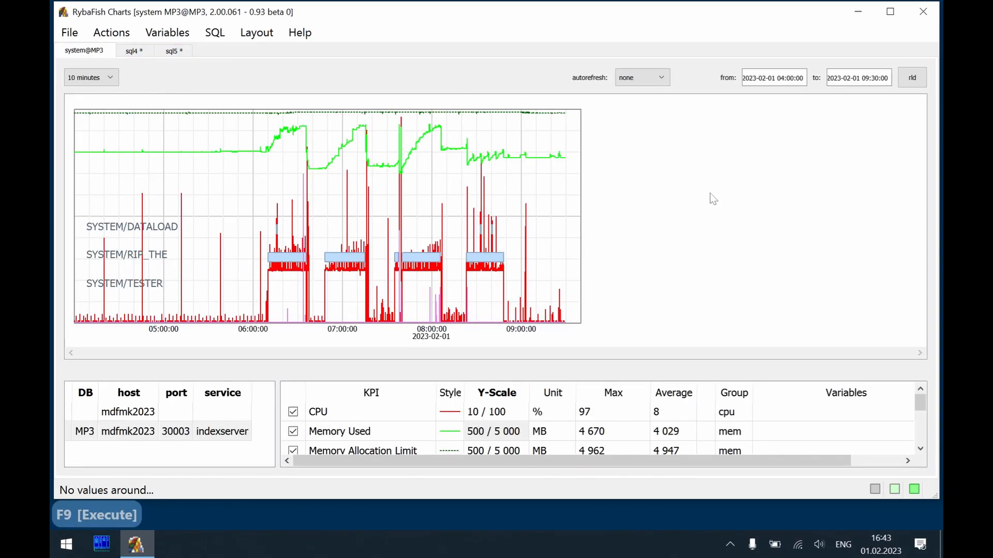
left_click(662, 78)
left_click(651, 105)
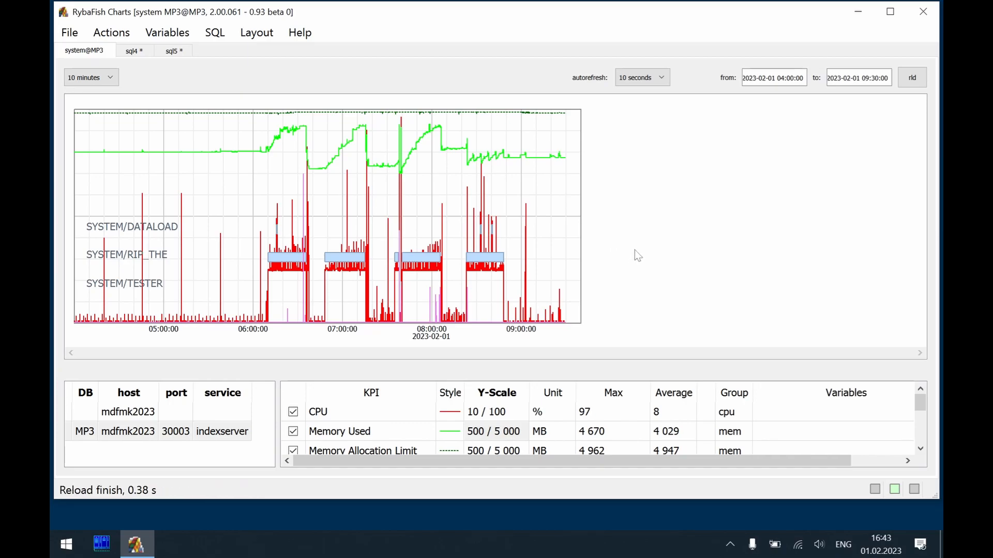
- Clear the chart's end time and zoom in on the latest data to a 10 seconds time scale
left_click(857, 77)
key("BackSpace")
key("ctrl+a")
key("BackSpace")
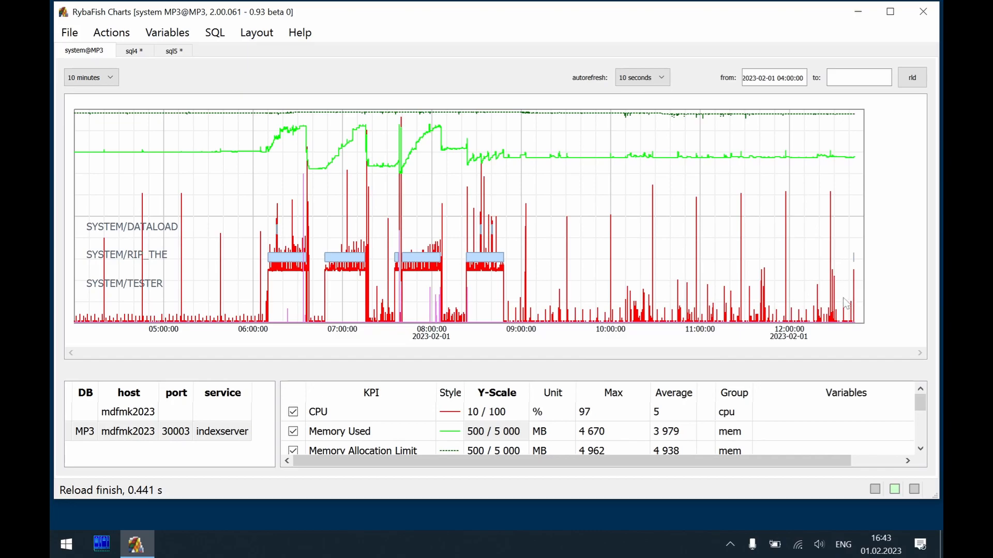
scroll(858, 299, "up", 1)
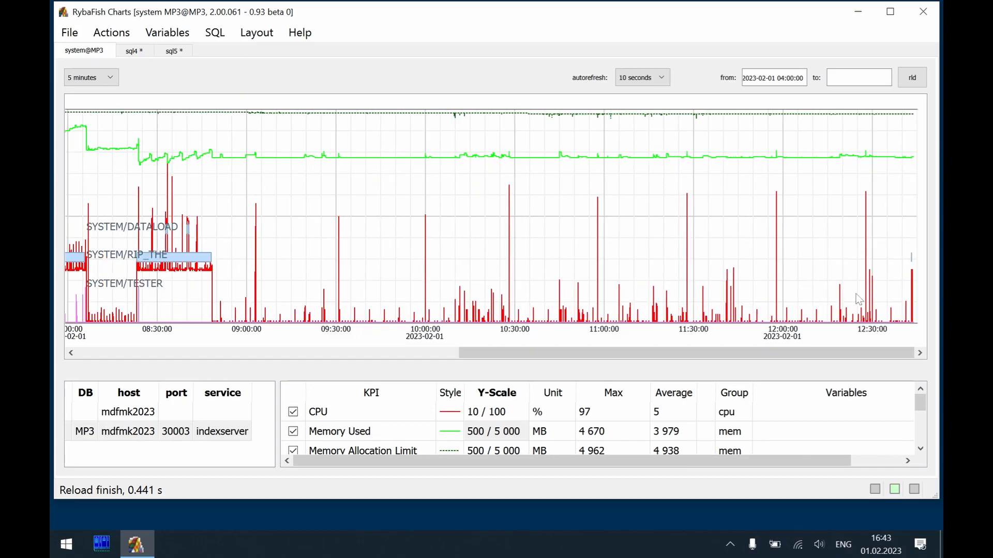
scroll(914, 299, "up", 3)
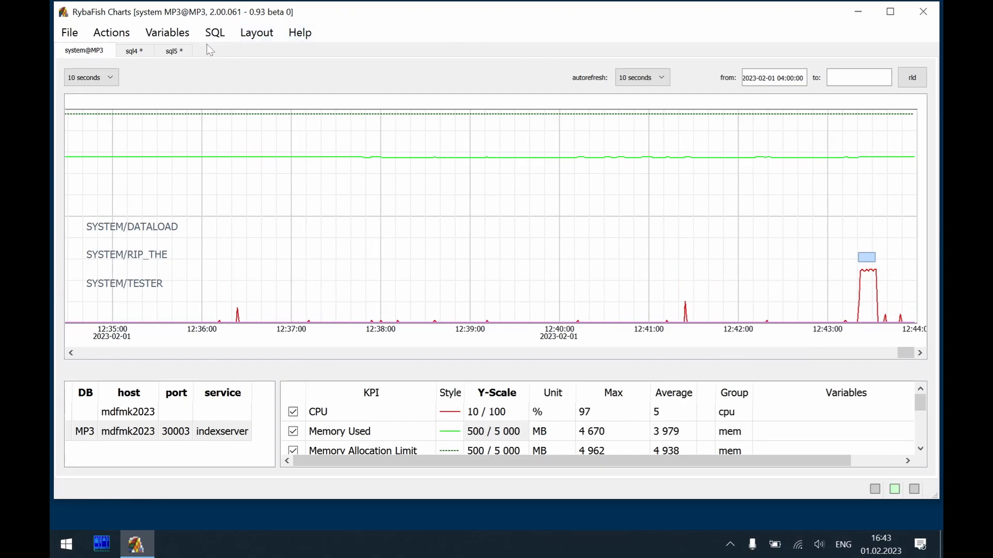
- Execute the load generator block in the sql5 console again and check the console's connection status indicator
left_click(186, 51)
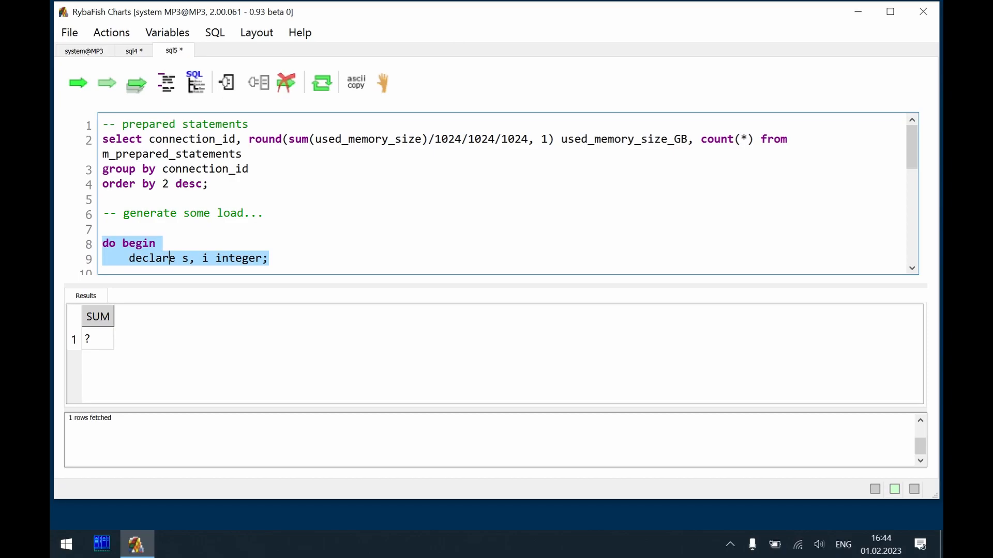
scroll(501, 194, "down", 1)
key("F9")
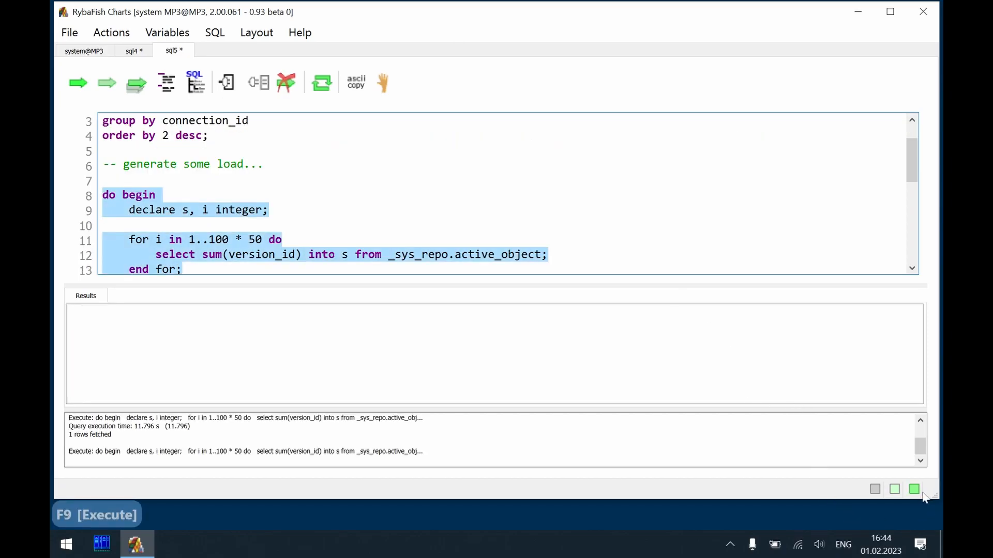
mouse_move(915, 490)
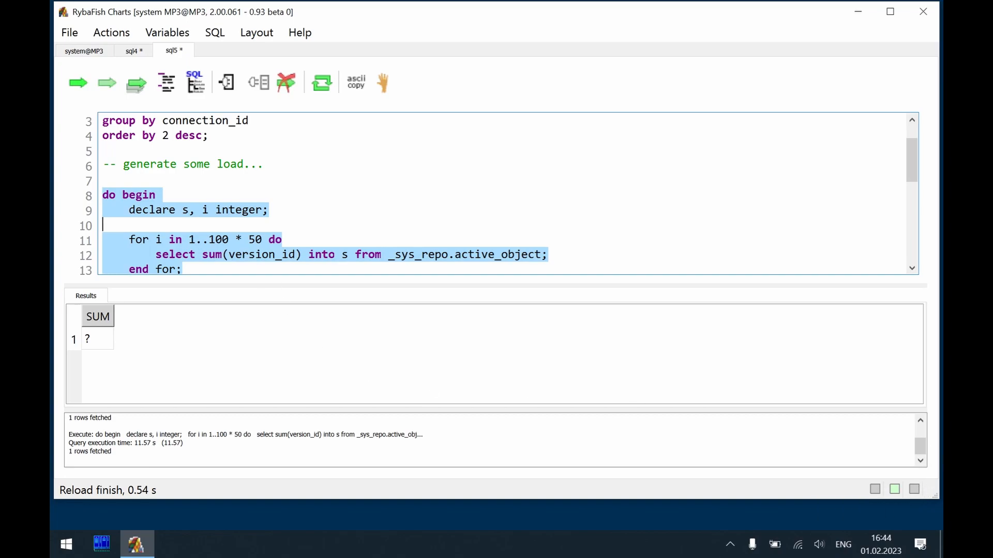
- Set the load generator's loop range to 1..100 * 300 in the sql5 console and execute the block
left_click(236, 239)
double_click(255, 239)
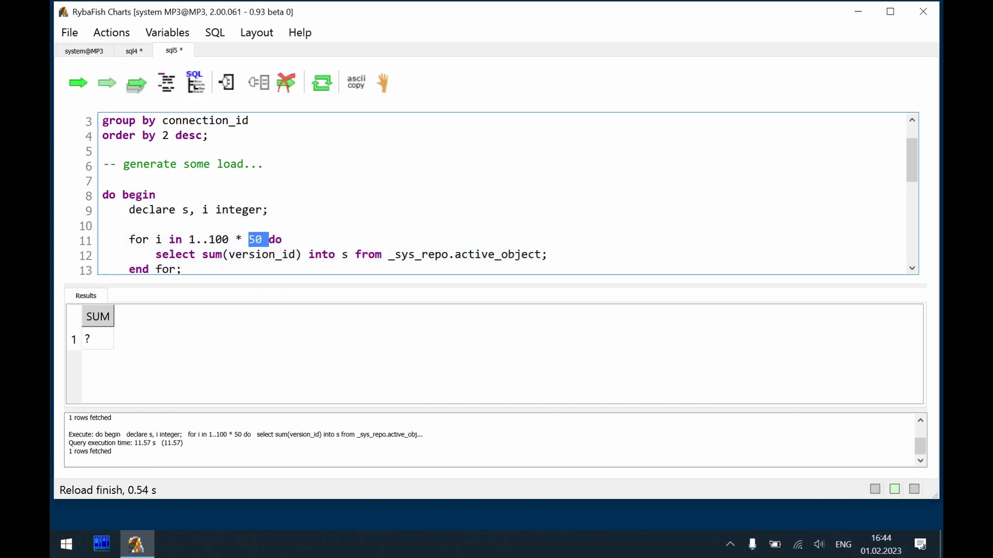
type("300")
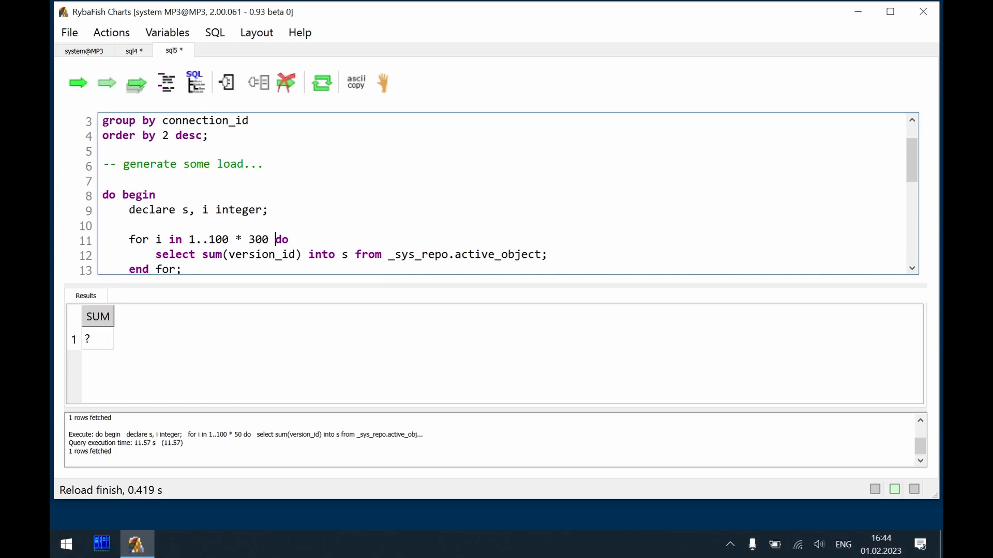
key("F9")
- Set the system@MP3 charts' autorefresh to none, and visit the sql4 and sql5 consoles through their connection status indicators
key("alt+1")
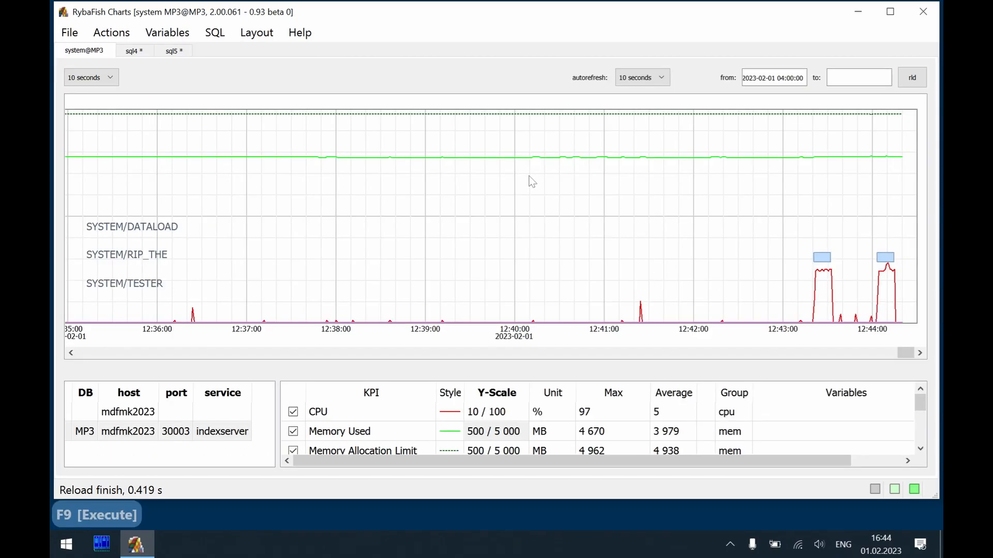
left_click(652, 79)
left_click(635, 92)
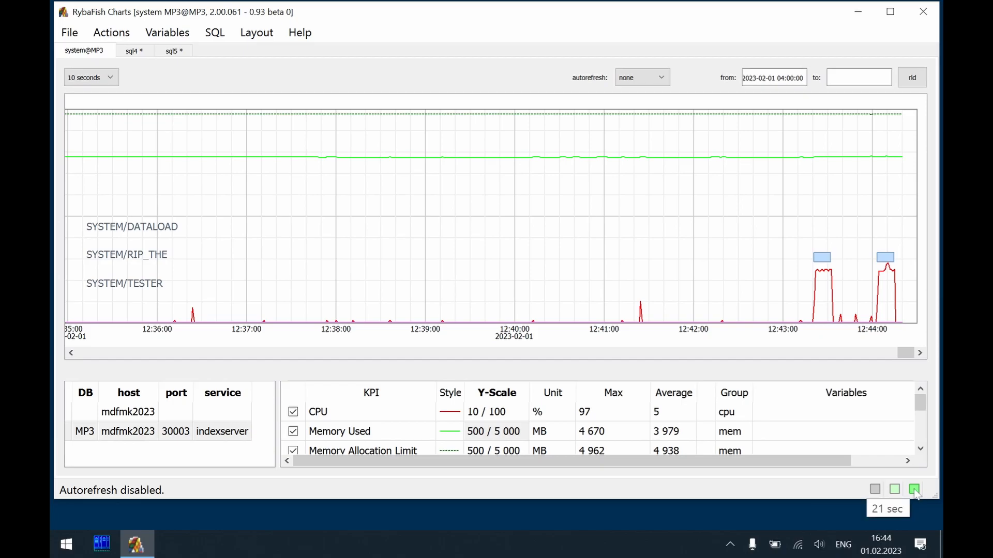
left_click(904, 493)
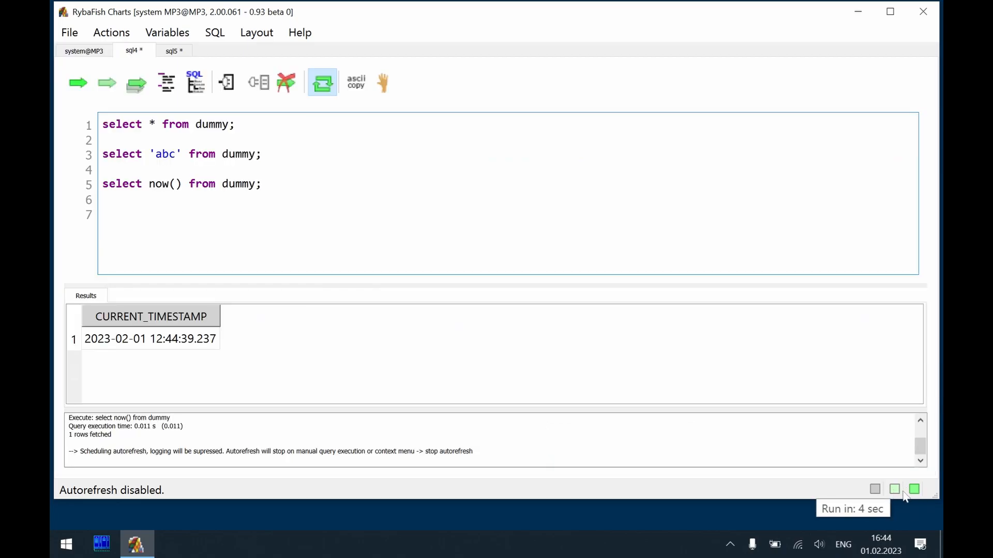
left_click(914, 490)
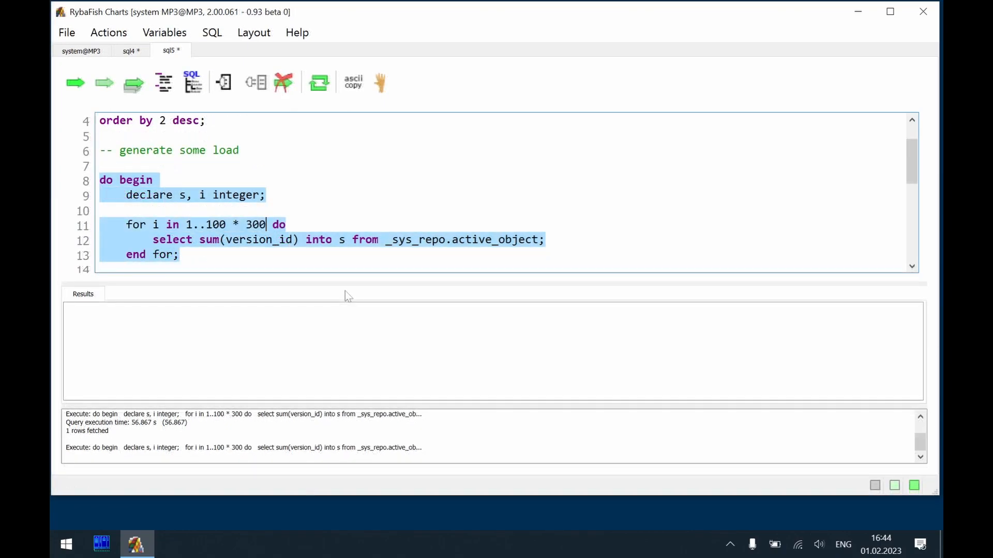
- Open a new SQL console and write "select * from m_load_history_info", using auto-complete for the view name
key("alt+s")
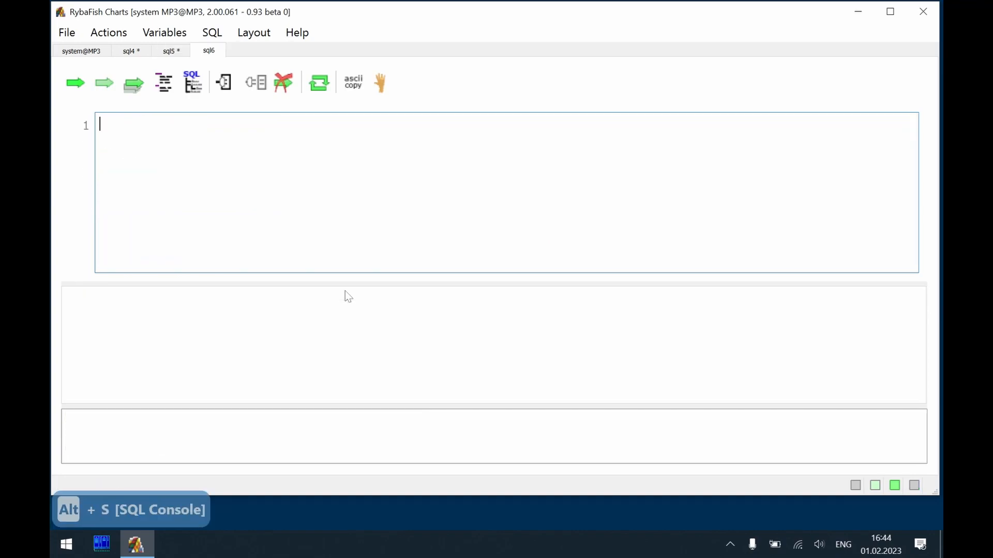
type("select * from m_lo")
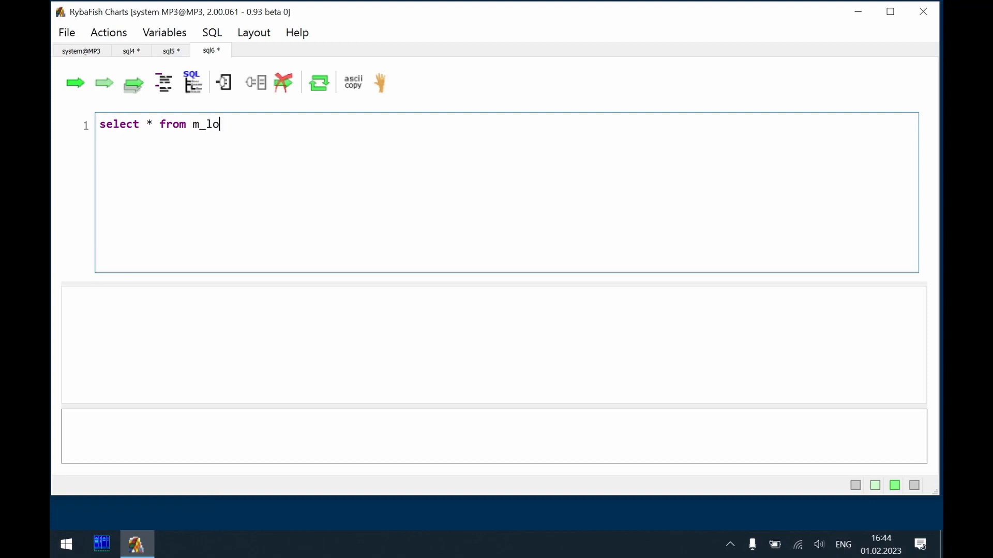
type("ad")
key("ctrl+space")
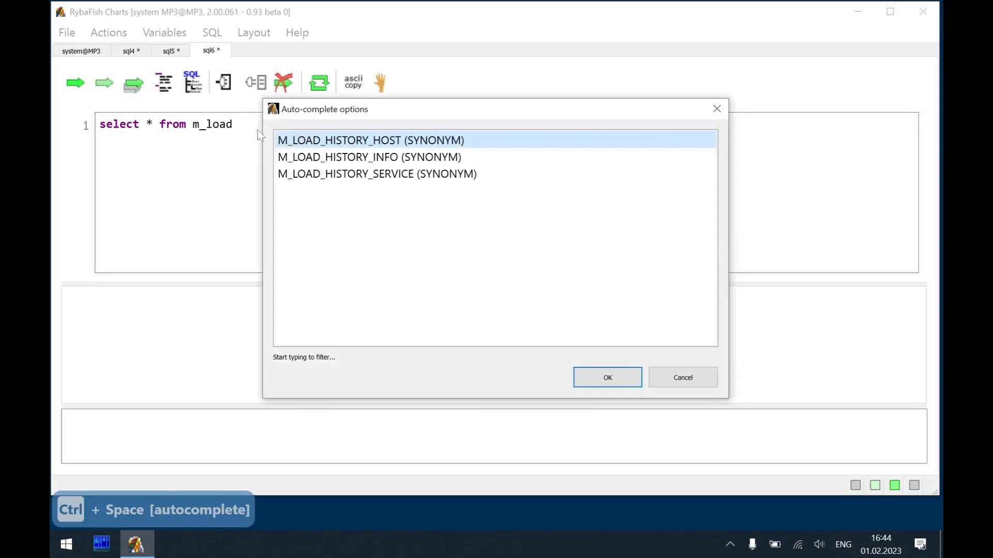
key("Down")
key("Return")
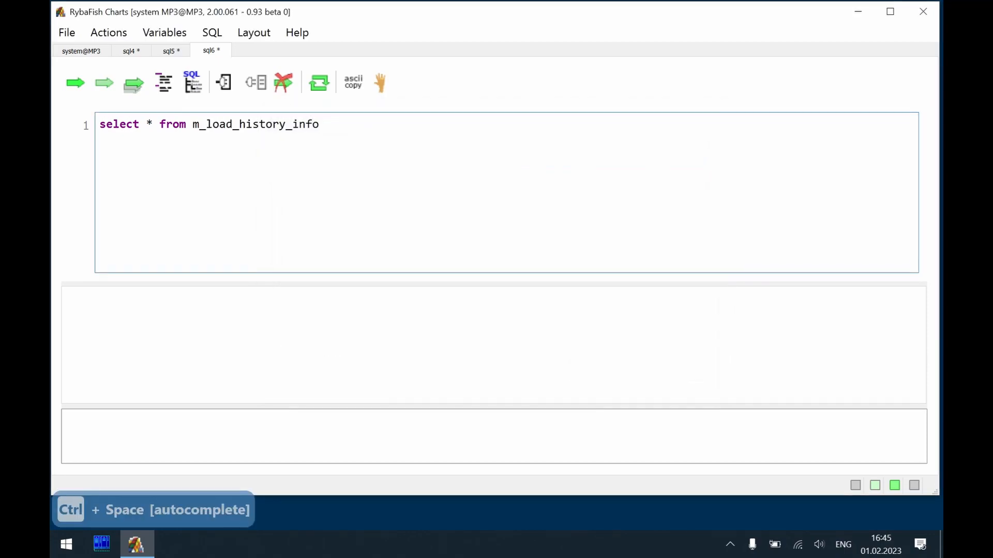
- Format the m_load_history_info query with the SQL formatter and end it with a semicolon and two line breaks
key("ctrl+a")
key("ctrl+shift+o")
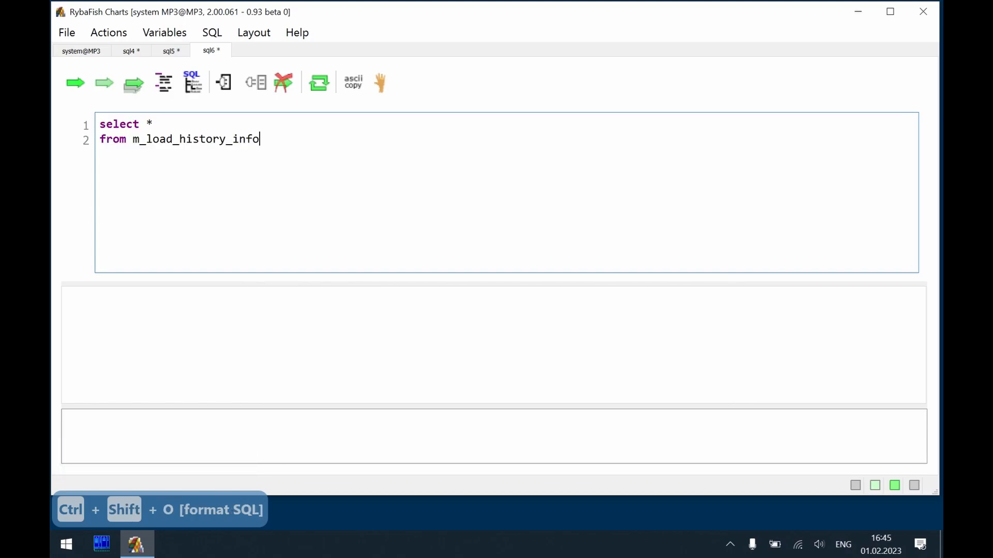
type(";")
key("Return")
key("Return")
- Duplicate the whole m_load_history_info query below itself and add the comment "-- te" above the copy
key("ctrl+a")
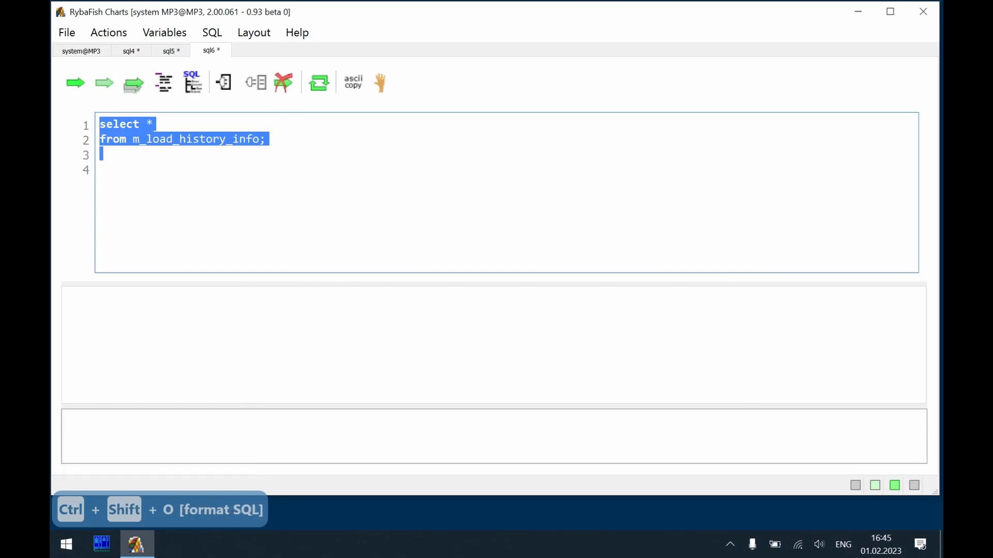
key("ctrl+d")
key("Escape")
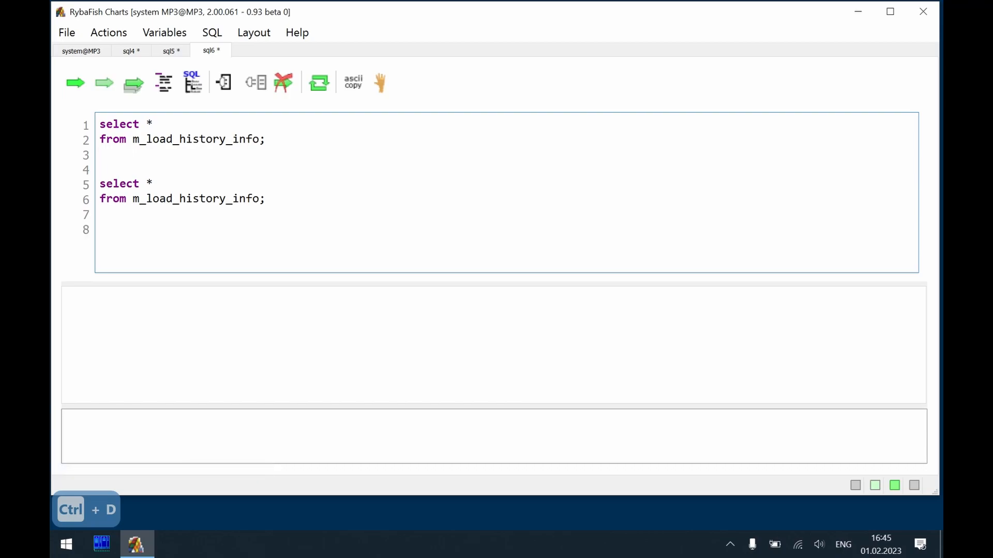
type("-- te")
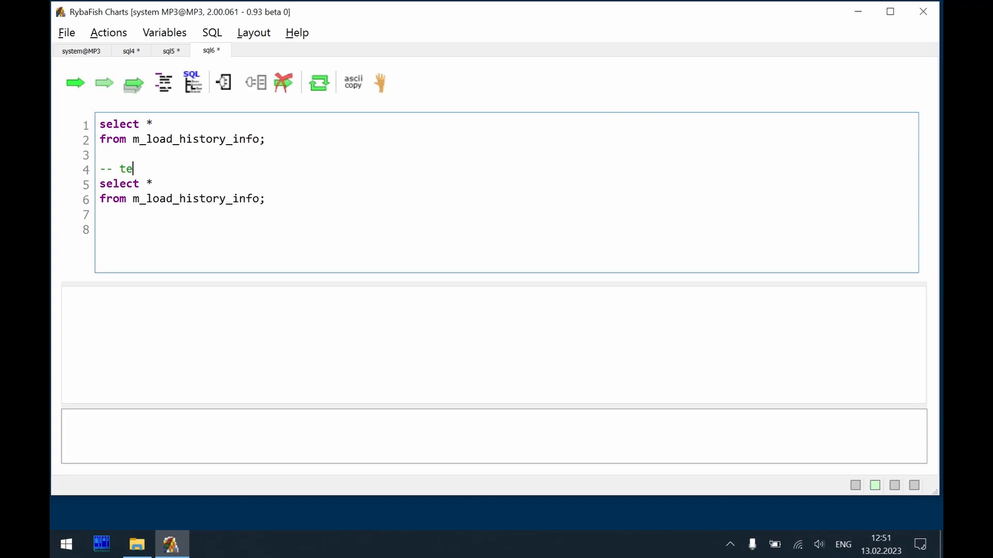
- Quit RybaFish Charts and relaunch it from the demo2023_01 folder, checking the contents of the sql4 and sql5 consoles
key("alt+q")
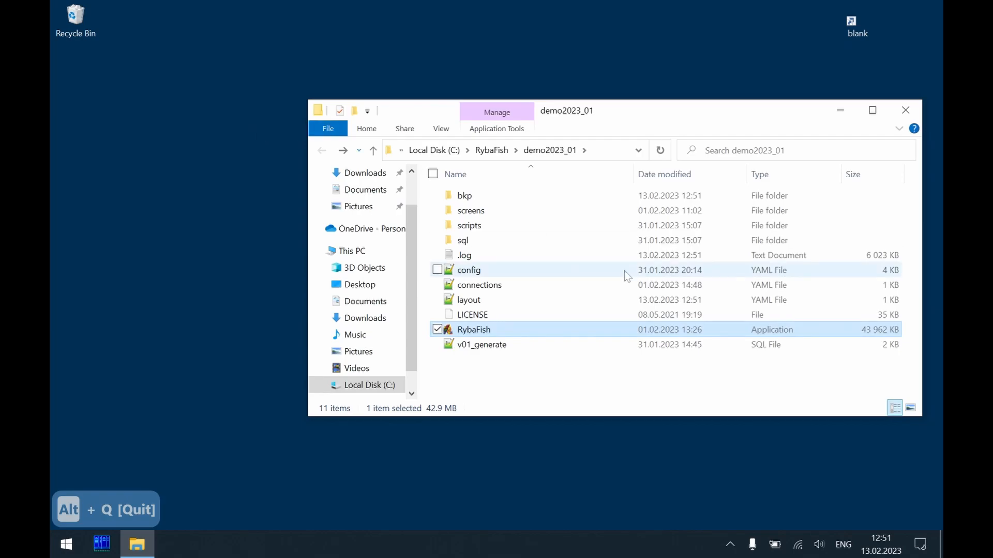
double_click(578, 328)
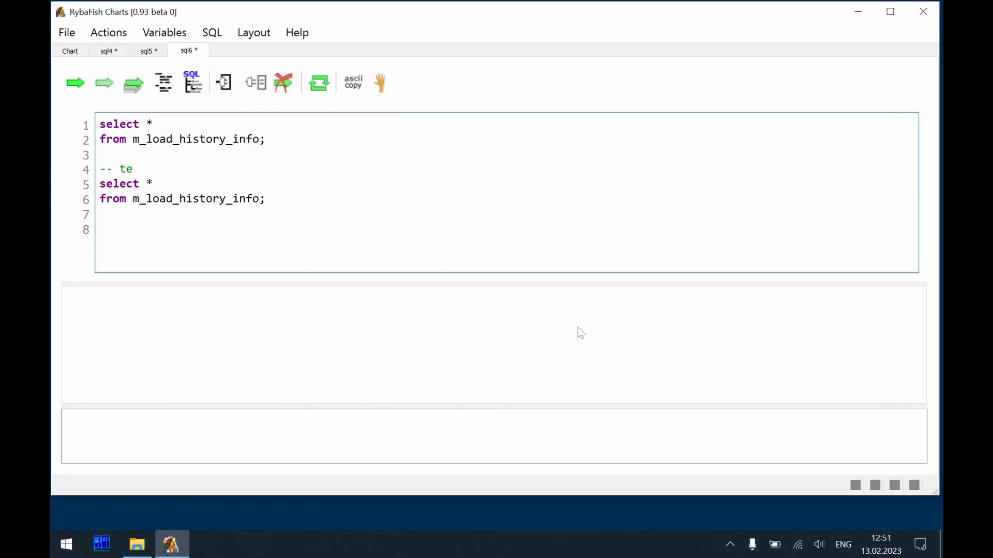
key("alt+2")
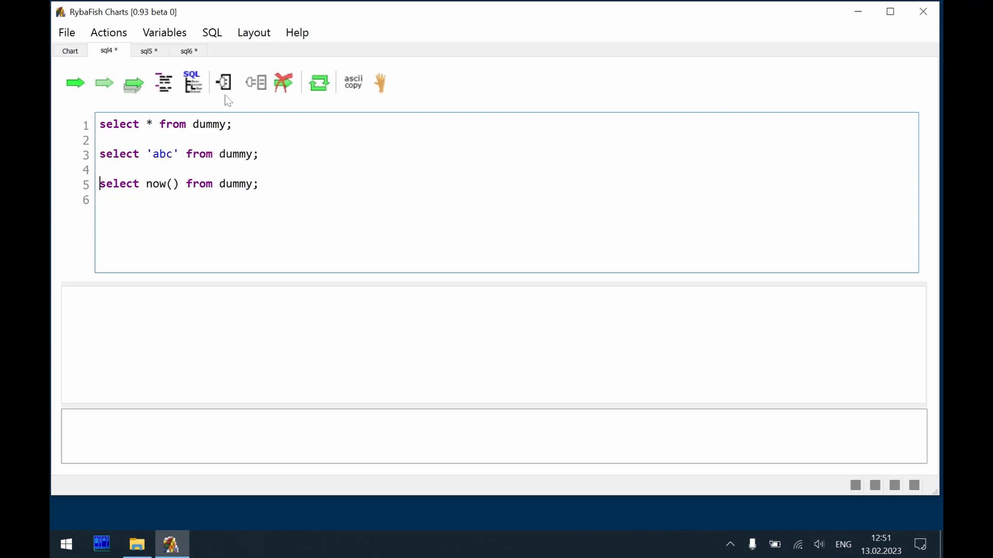
left_click(149, 51)
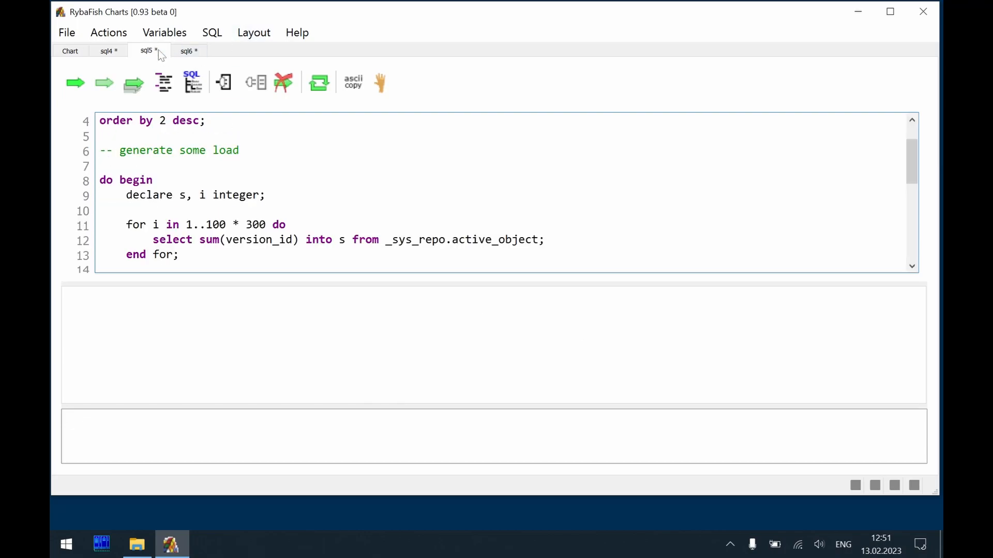